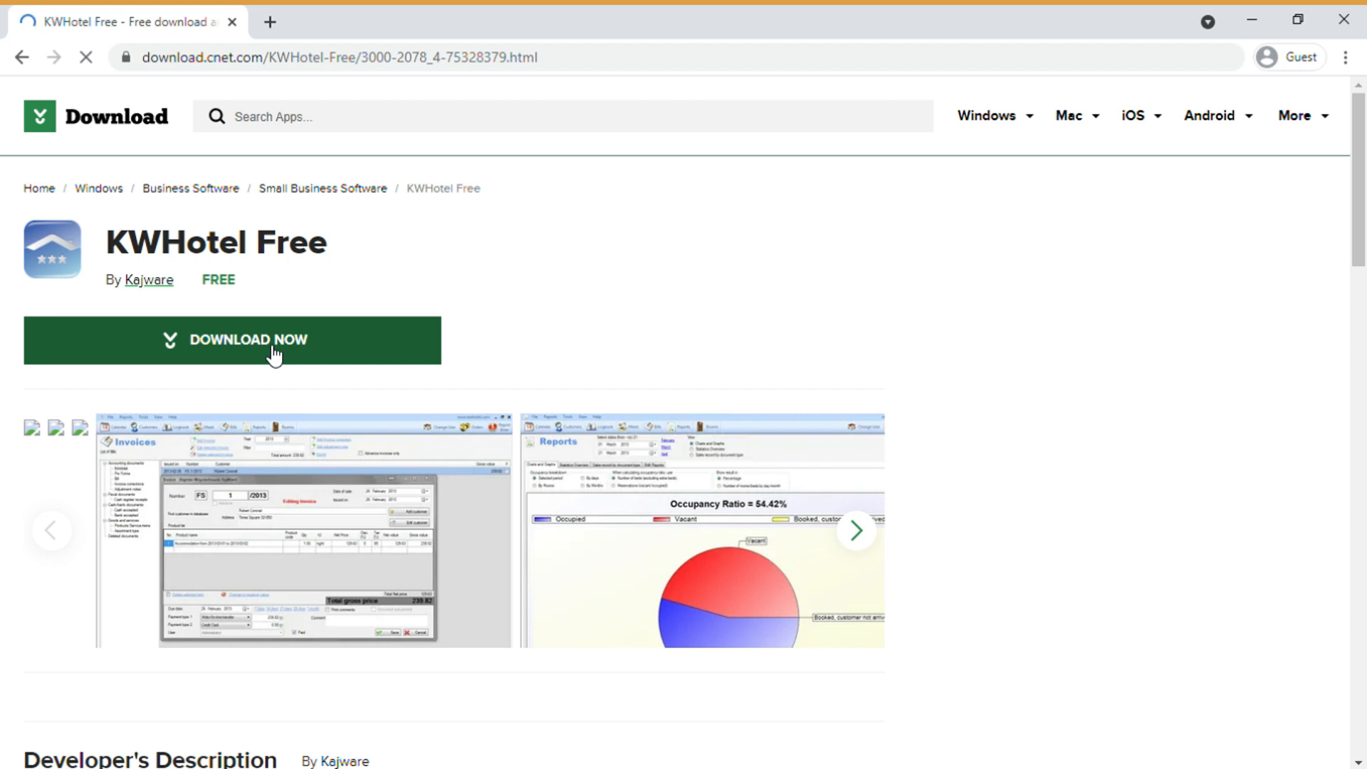
Step: Download the KWHotel Free installer from CNET Download.com and run it
left_click(274, 354)
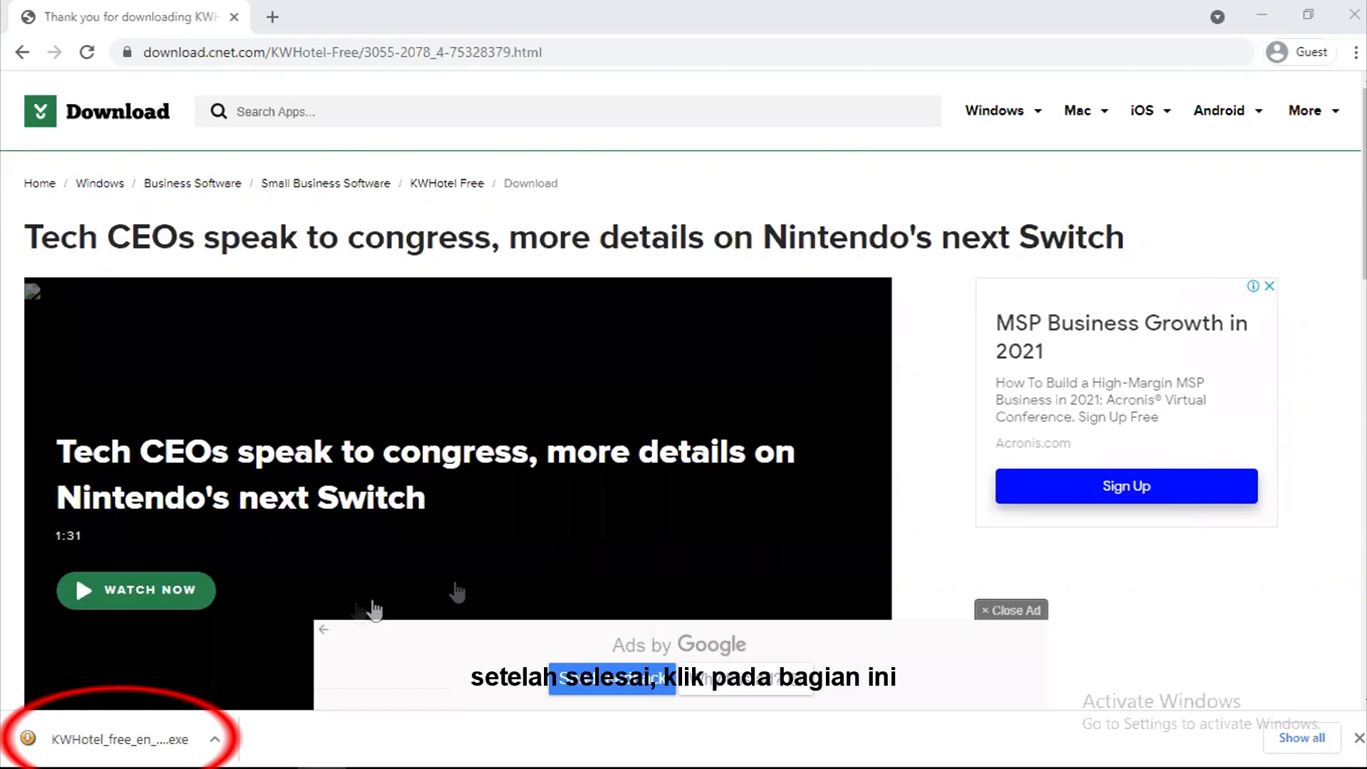
left_click(178, 743)
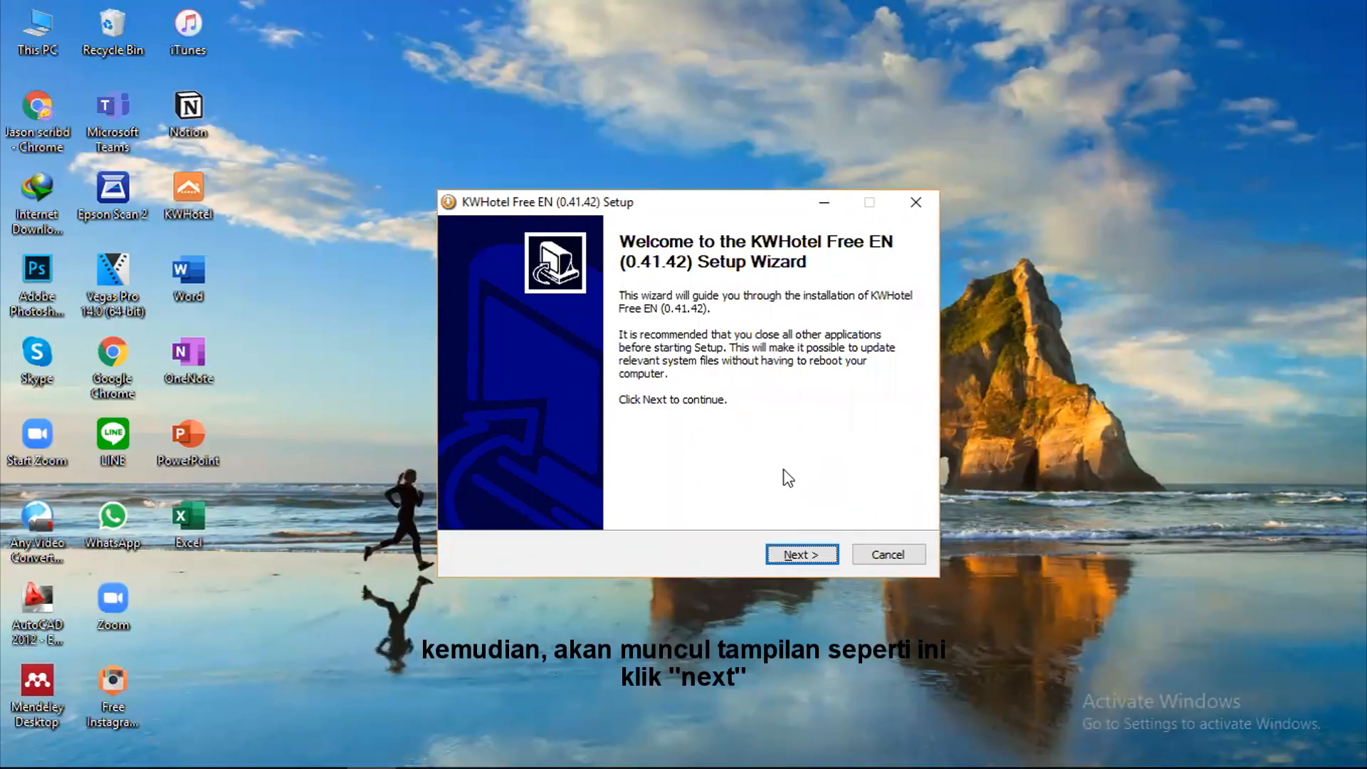
Step: Install KWHotel Free EN 0.41.42, accepting the license and keeping the default install folder
left_click(801, 554)
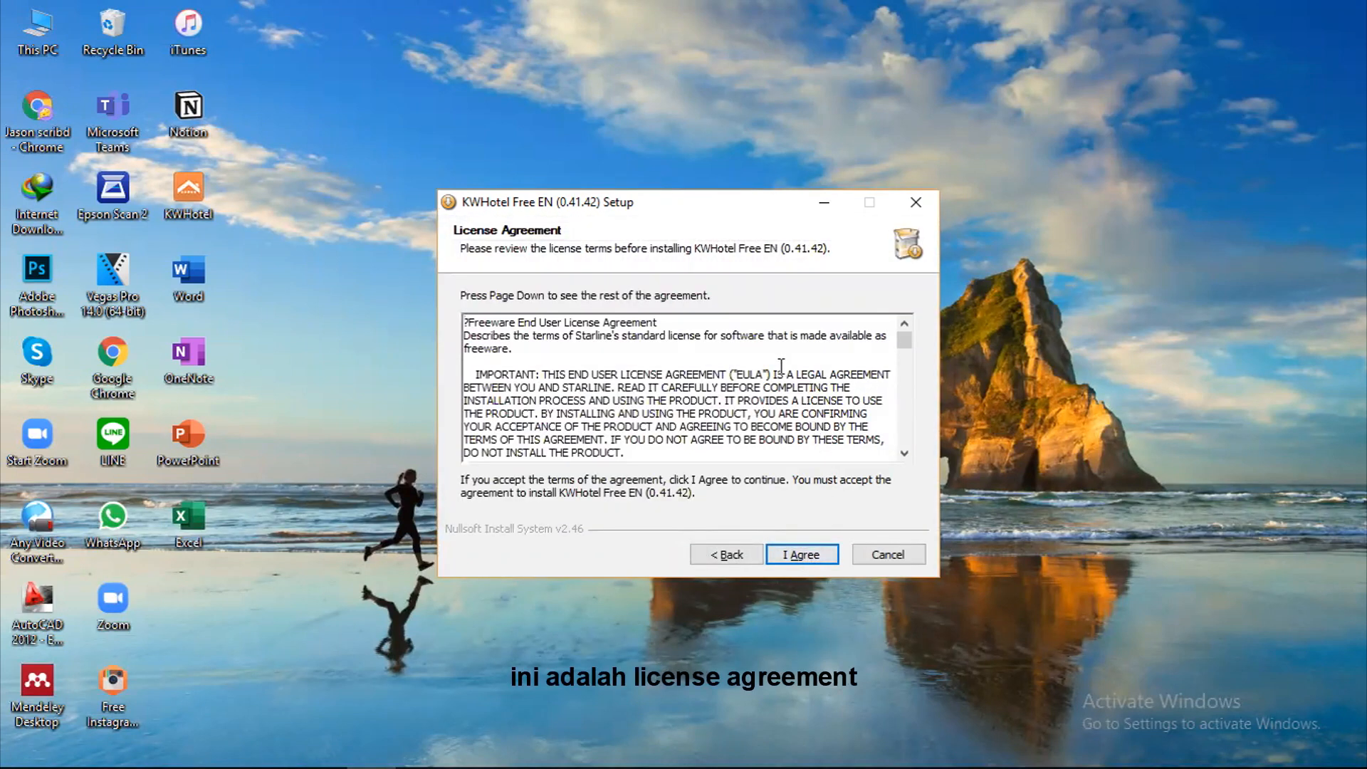
scroll(781, 365, "down", 6)
scroll(781, 366, "down", 9)
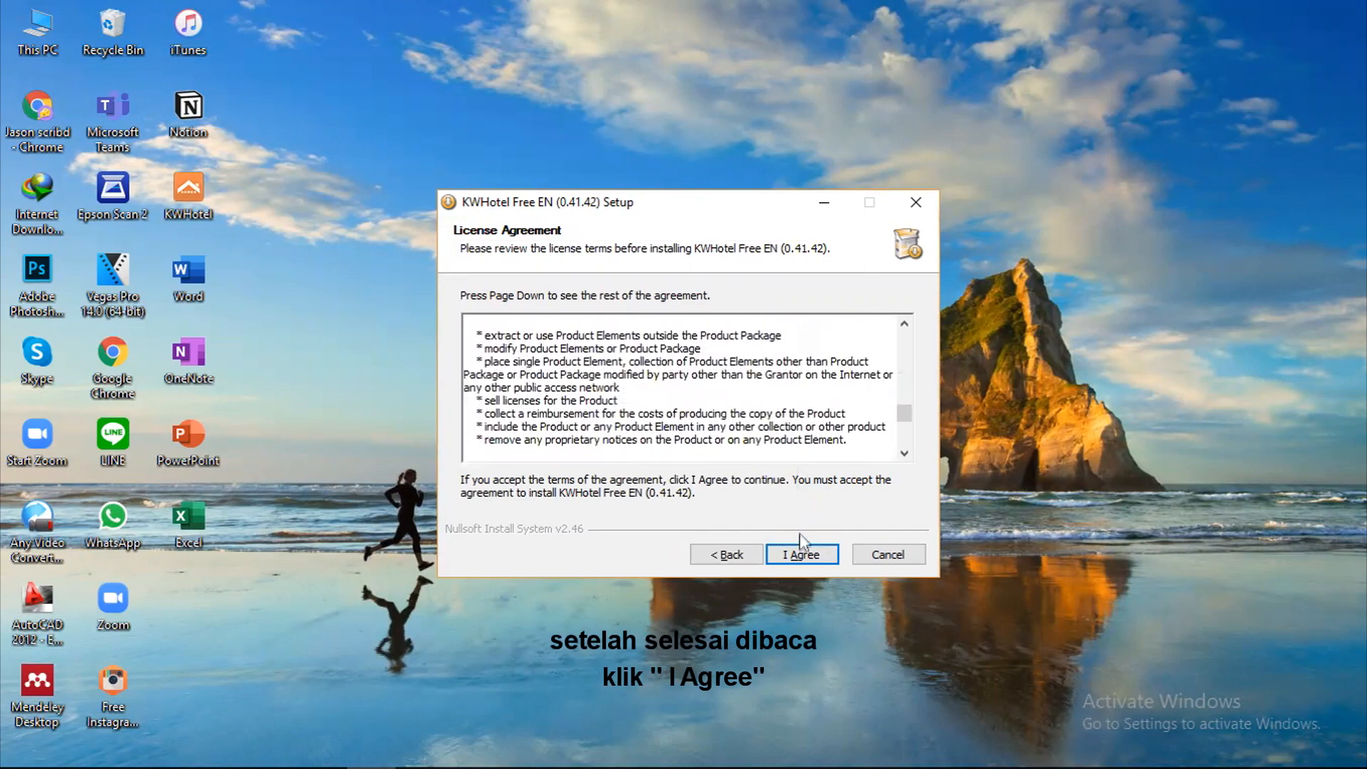
left_click(802, 555)
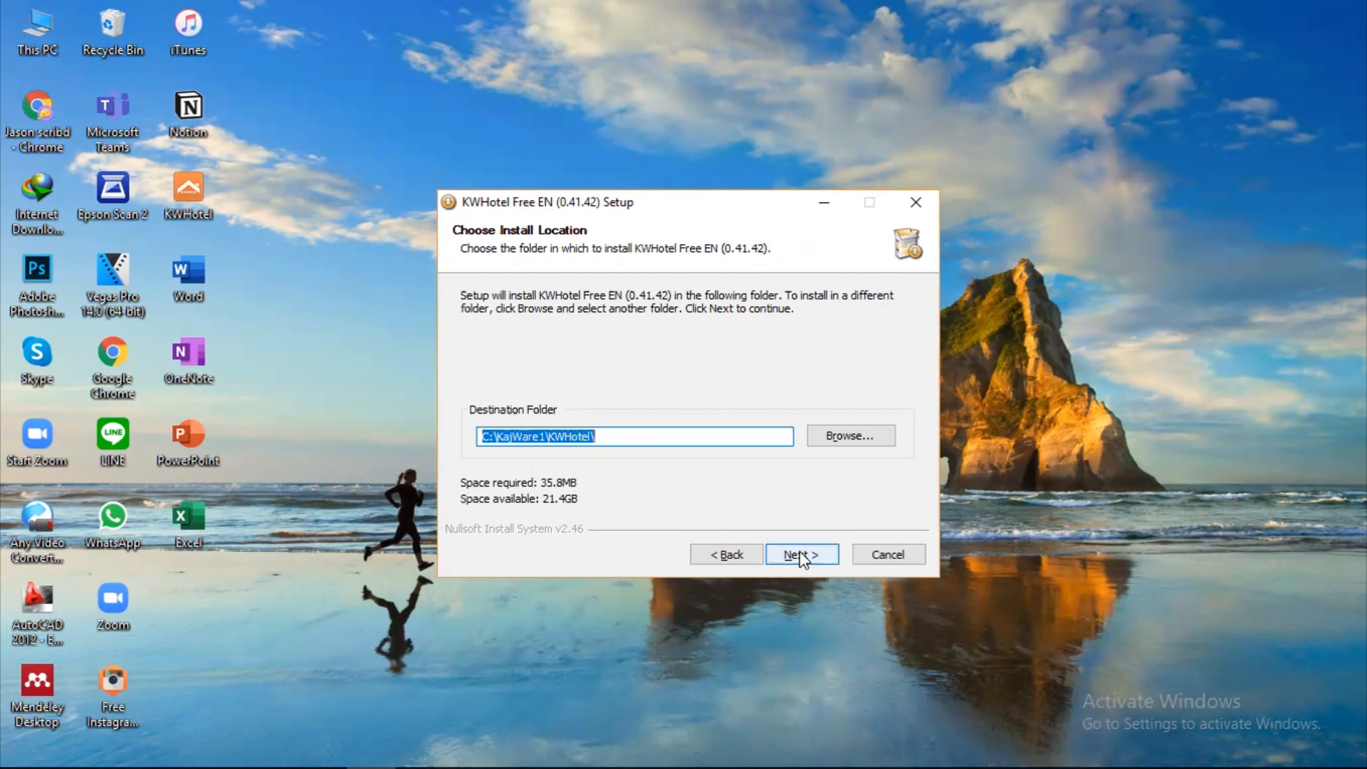
left_click(802, 555)
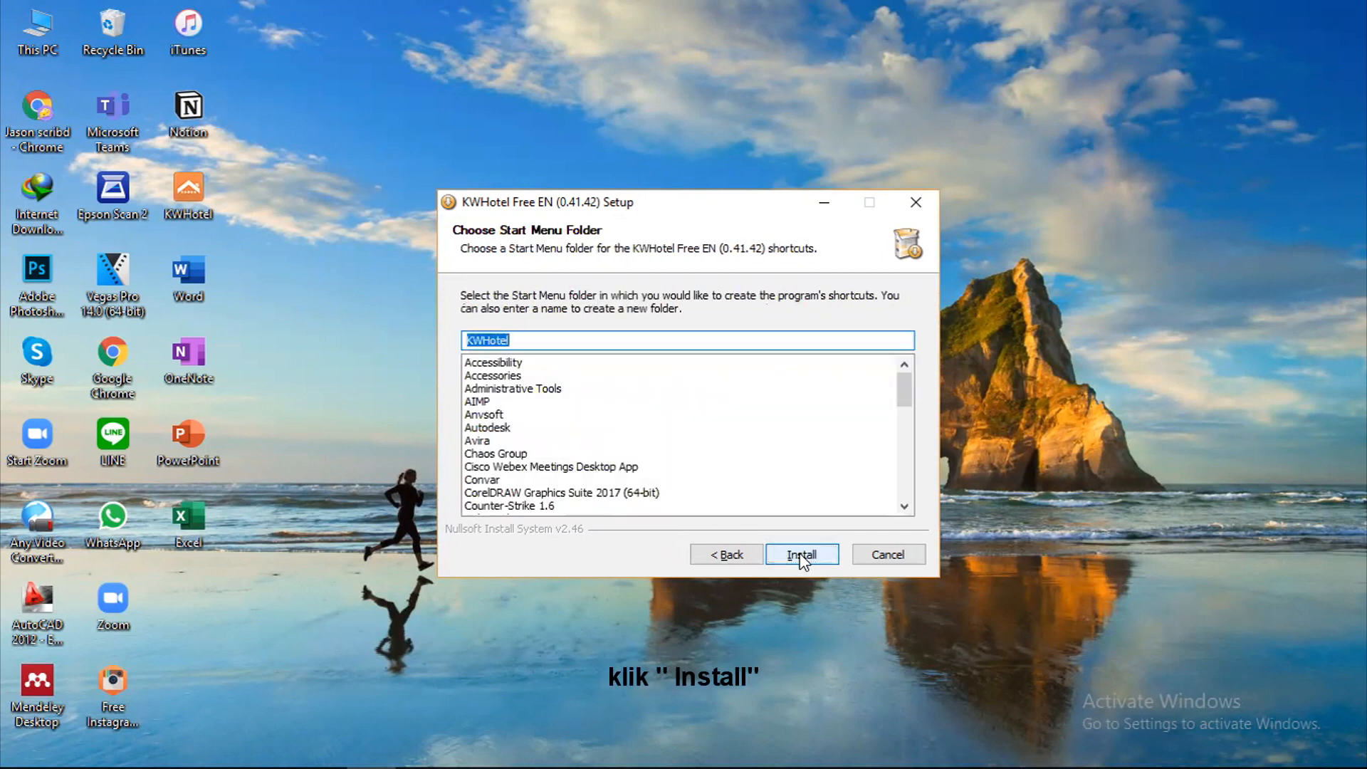
left_click(801, 555)
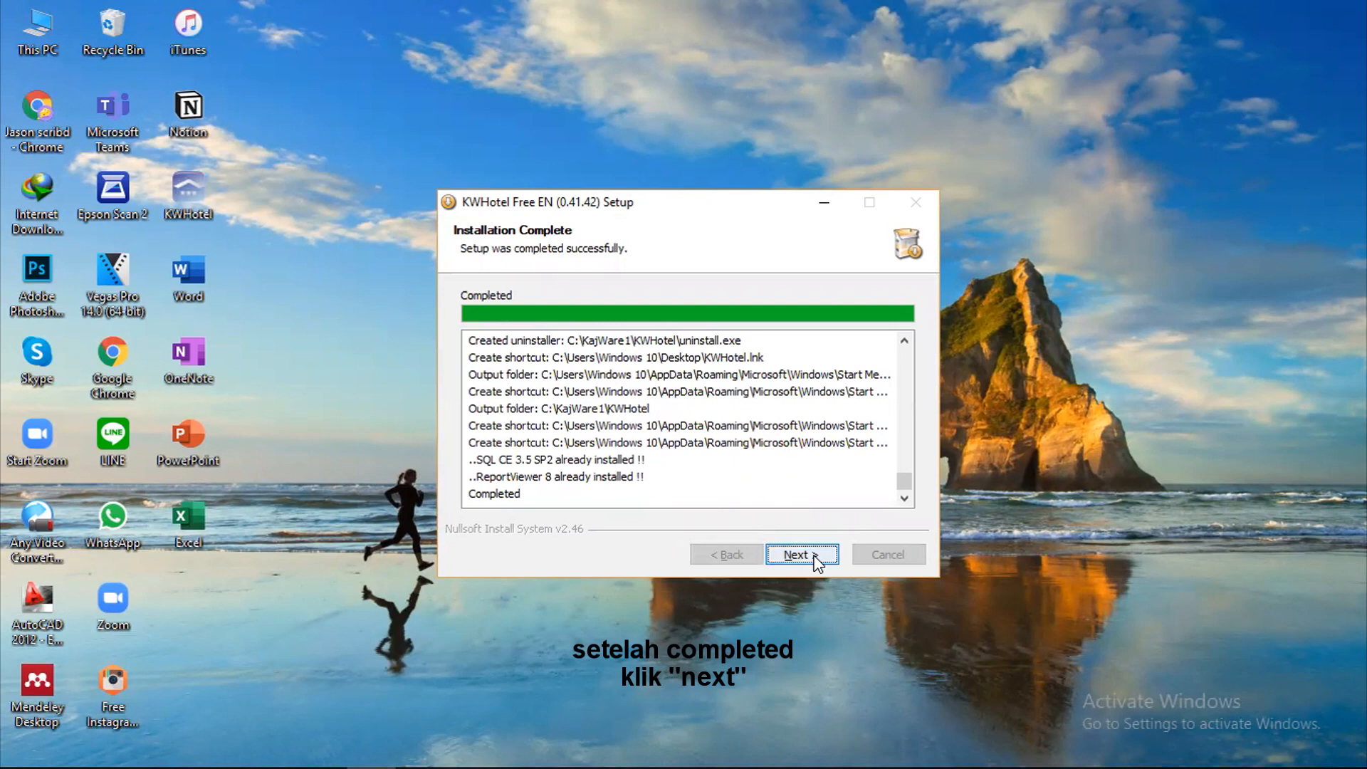
left_click(816, 559)
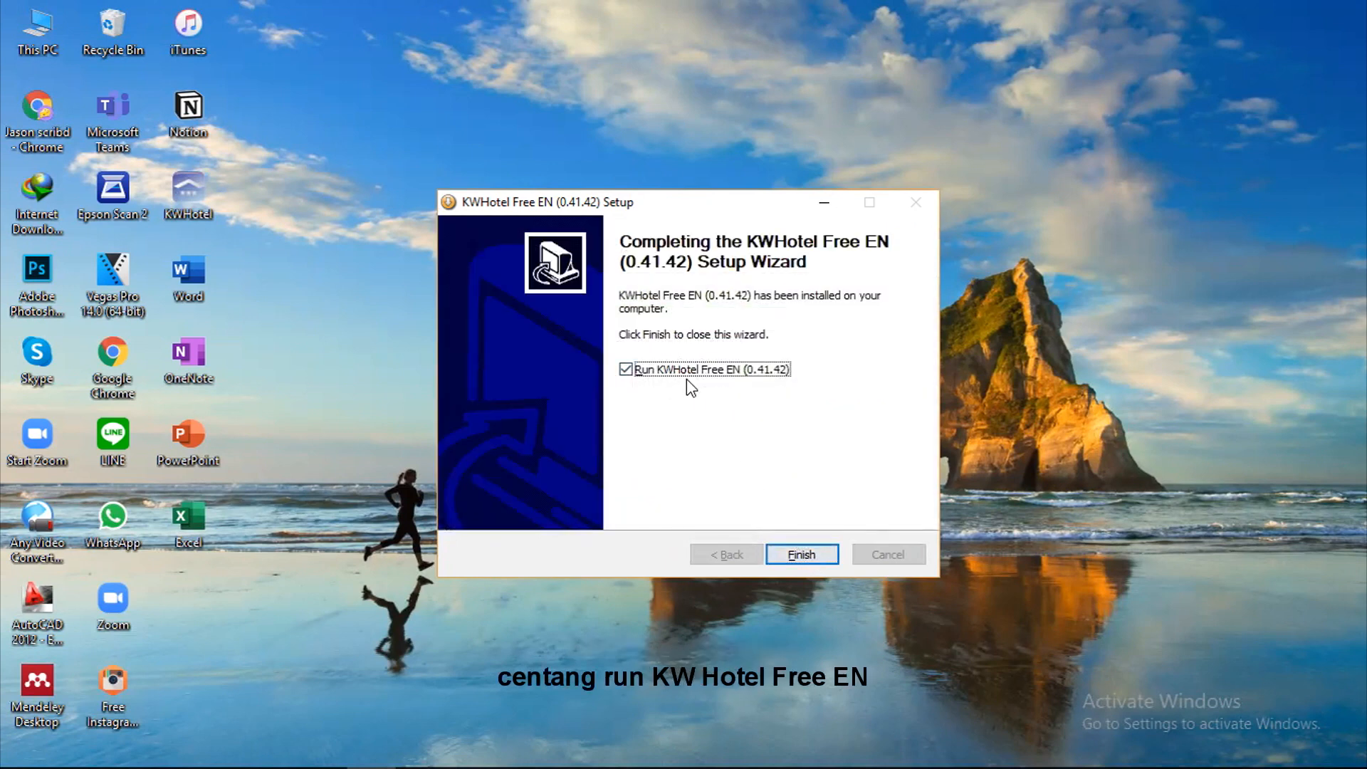
Step: Launch KWHotel Free and confirm the start-up parameters with Indonesia as the location
left_click(797, 556)
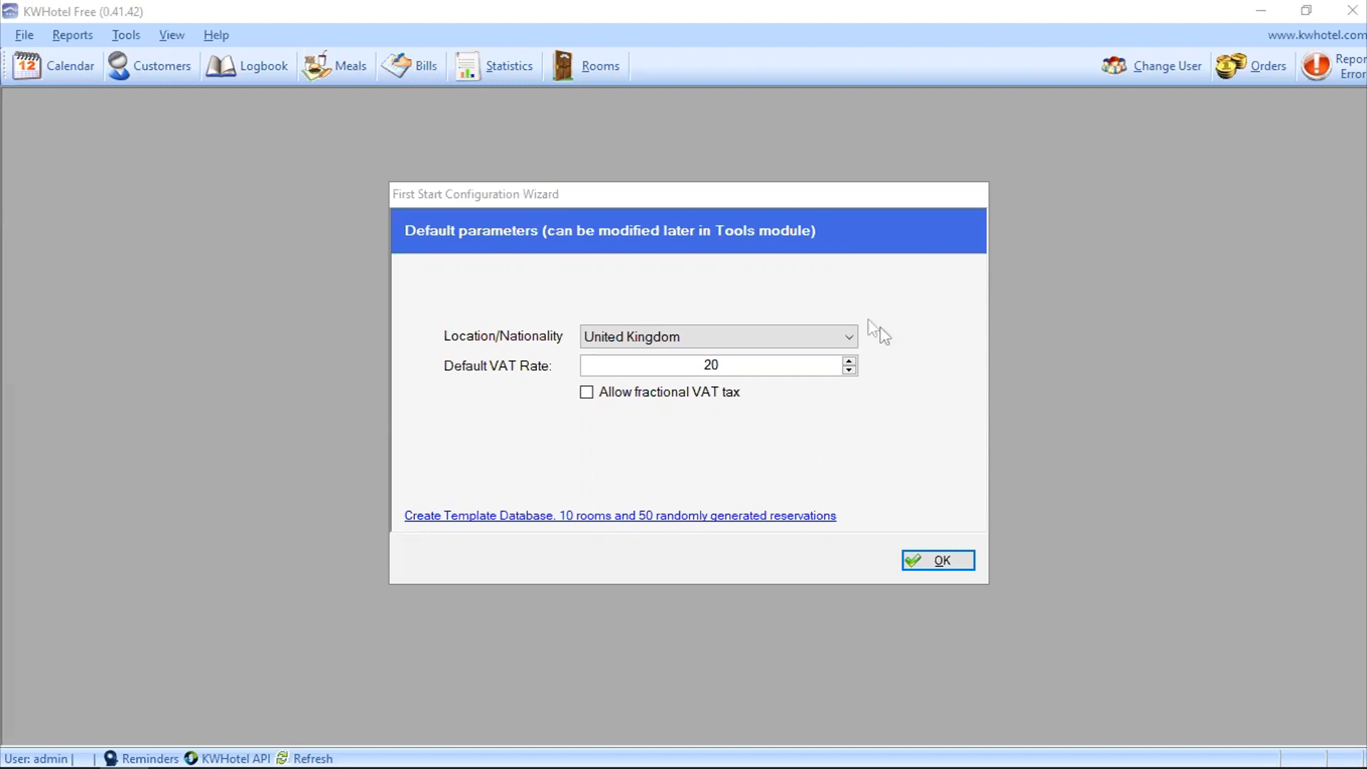
left_click(846, 337)
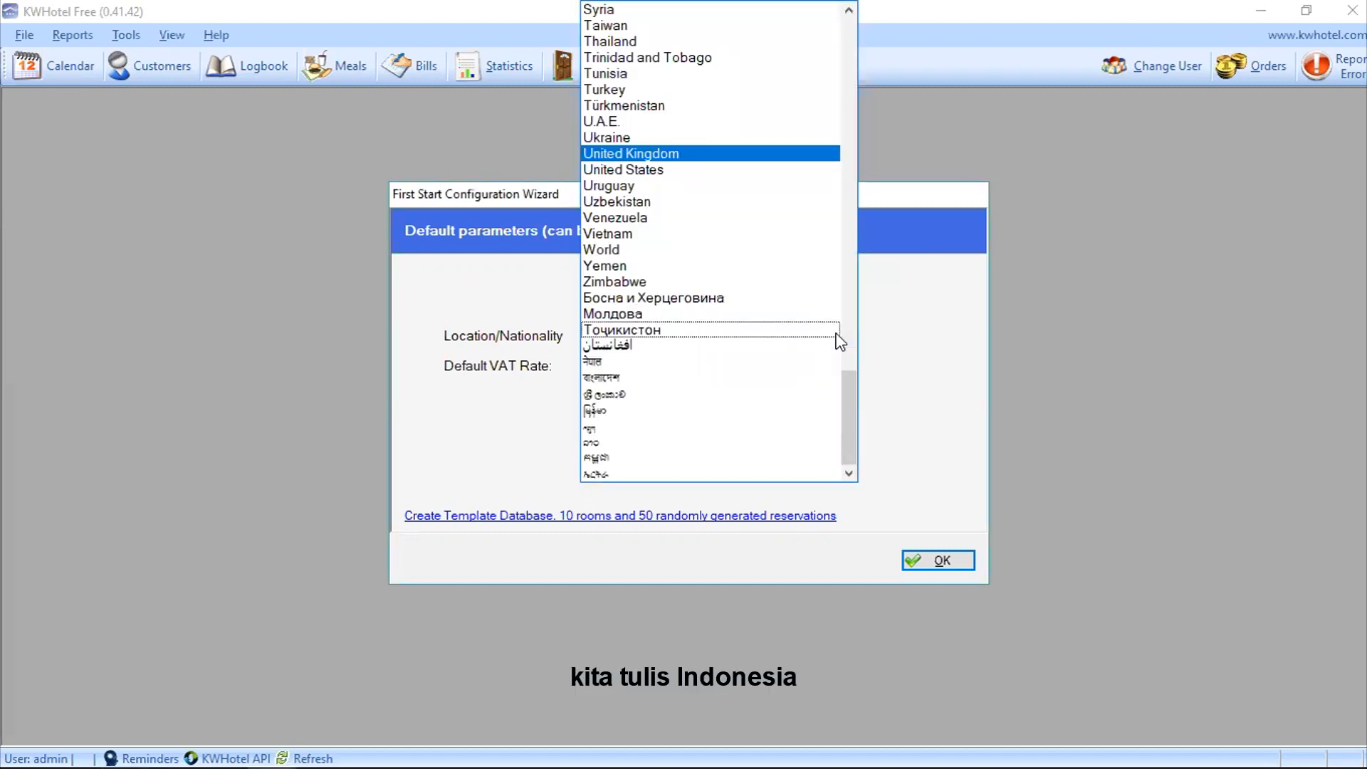
type("Indonesia")
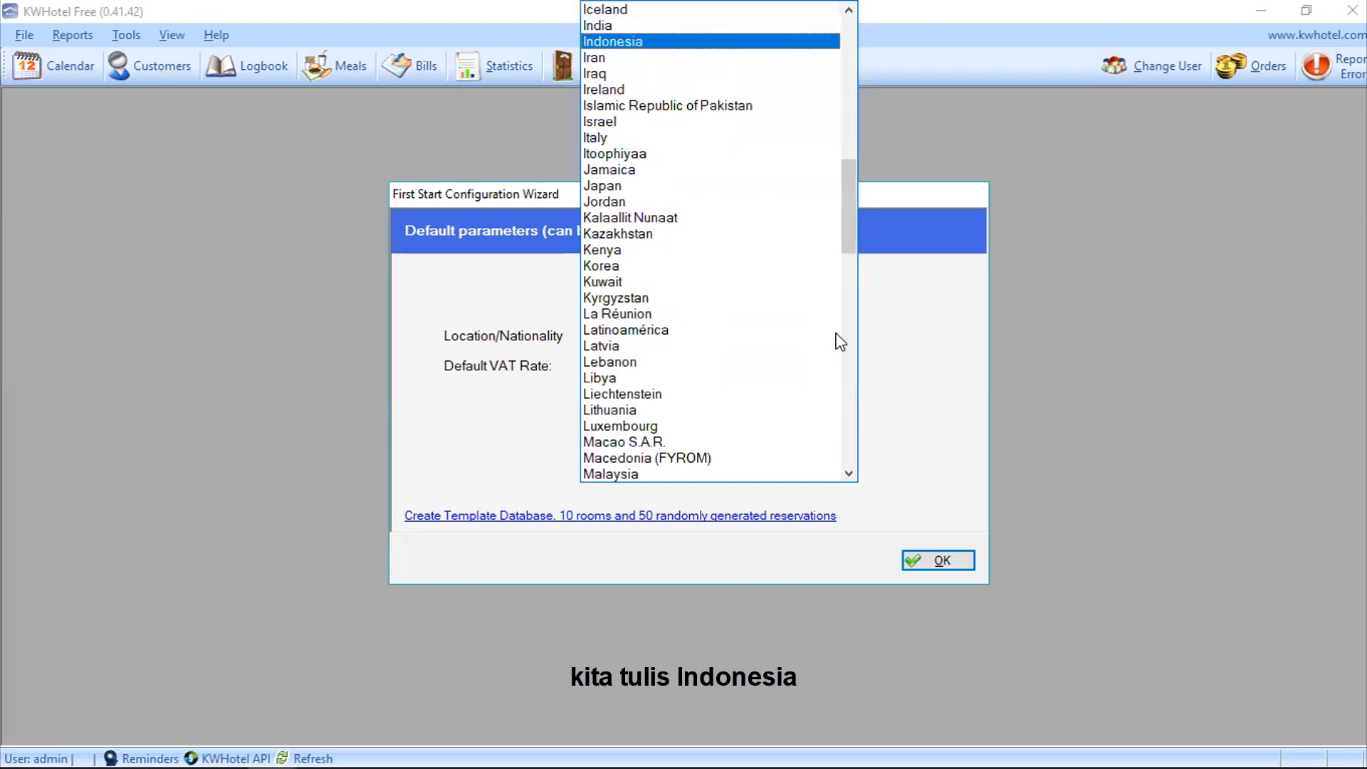
key("Return")
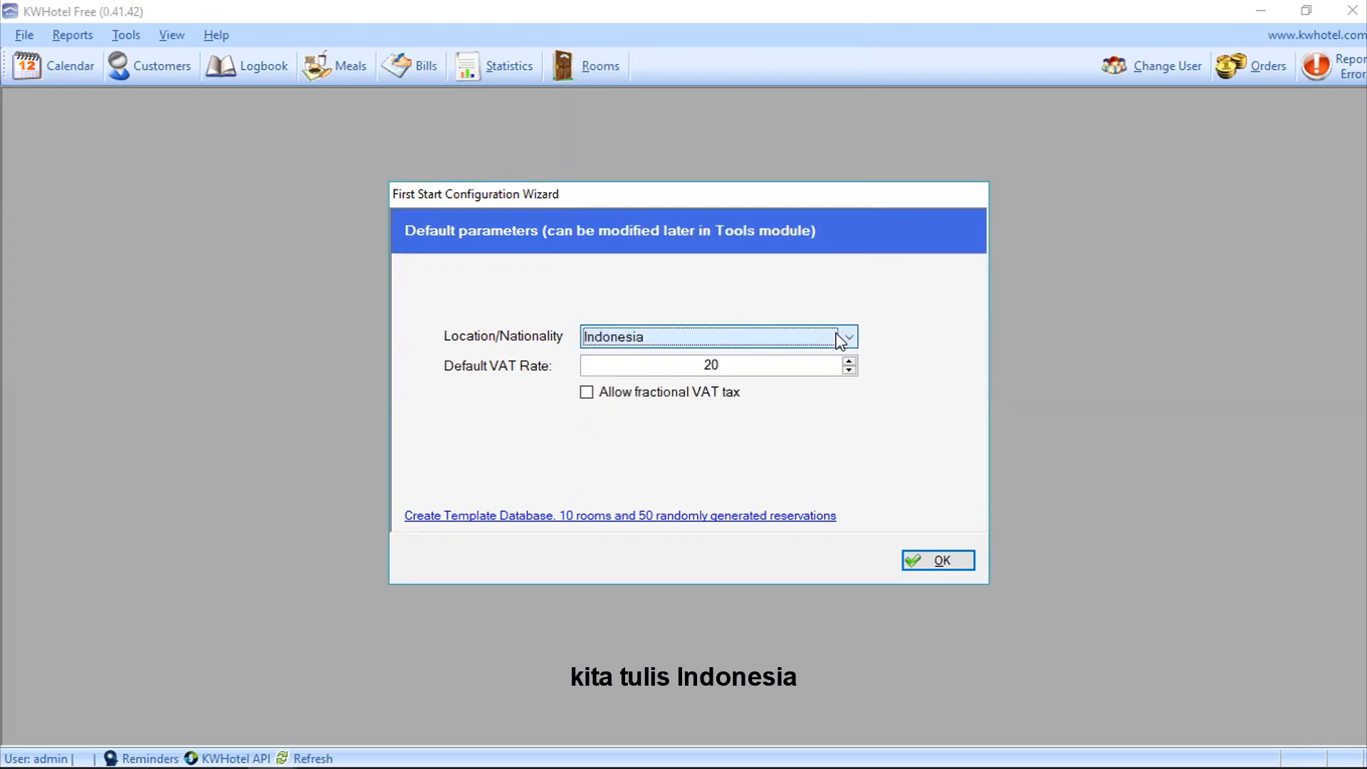
left_click(941, 561)
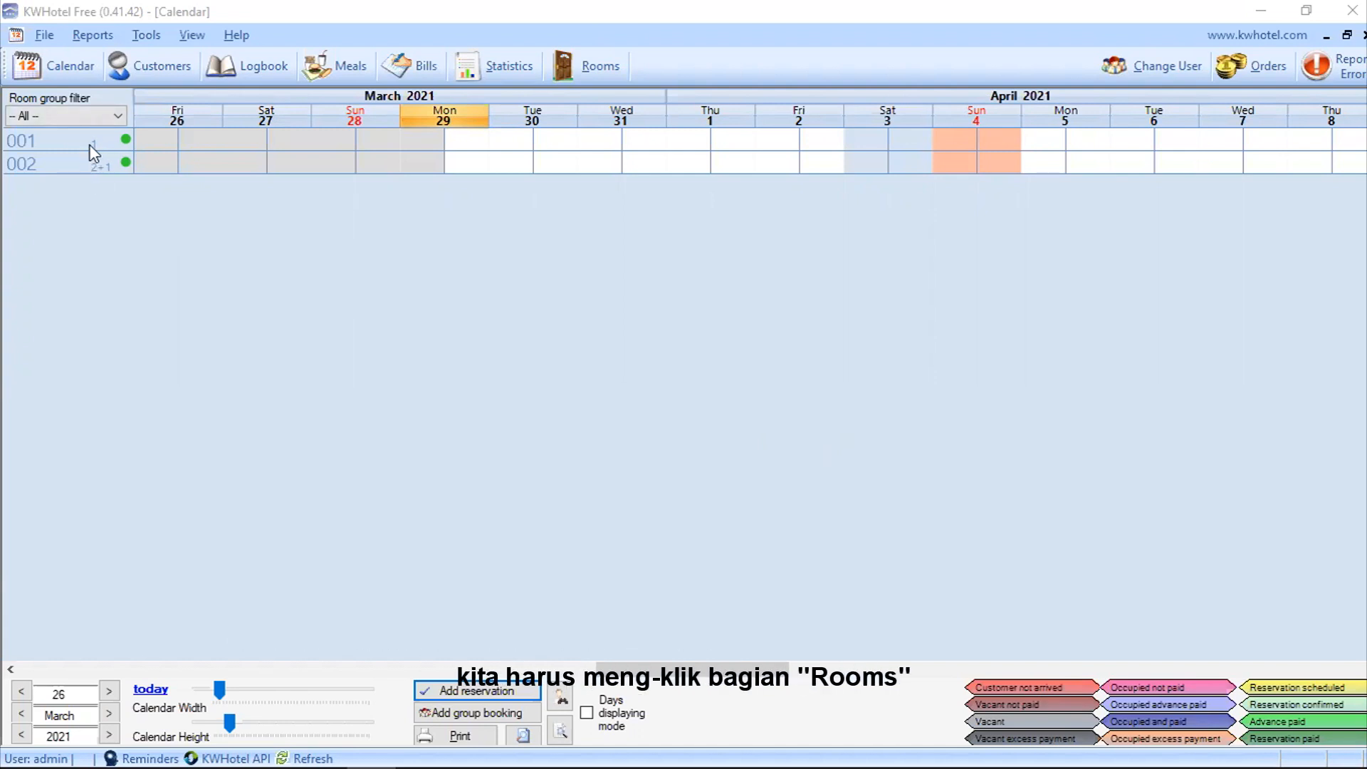
Step: Open the Rooms database and display the empty Room Groups list
left_click(596, 67)
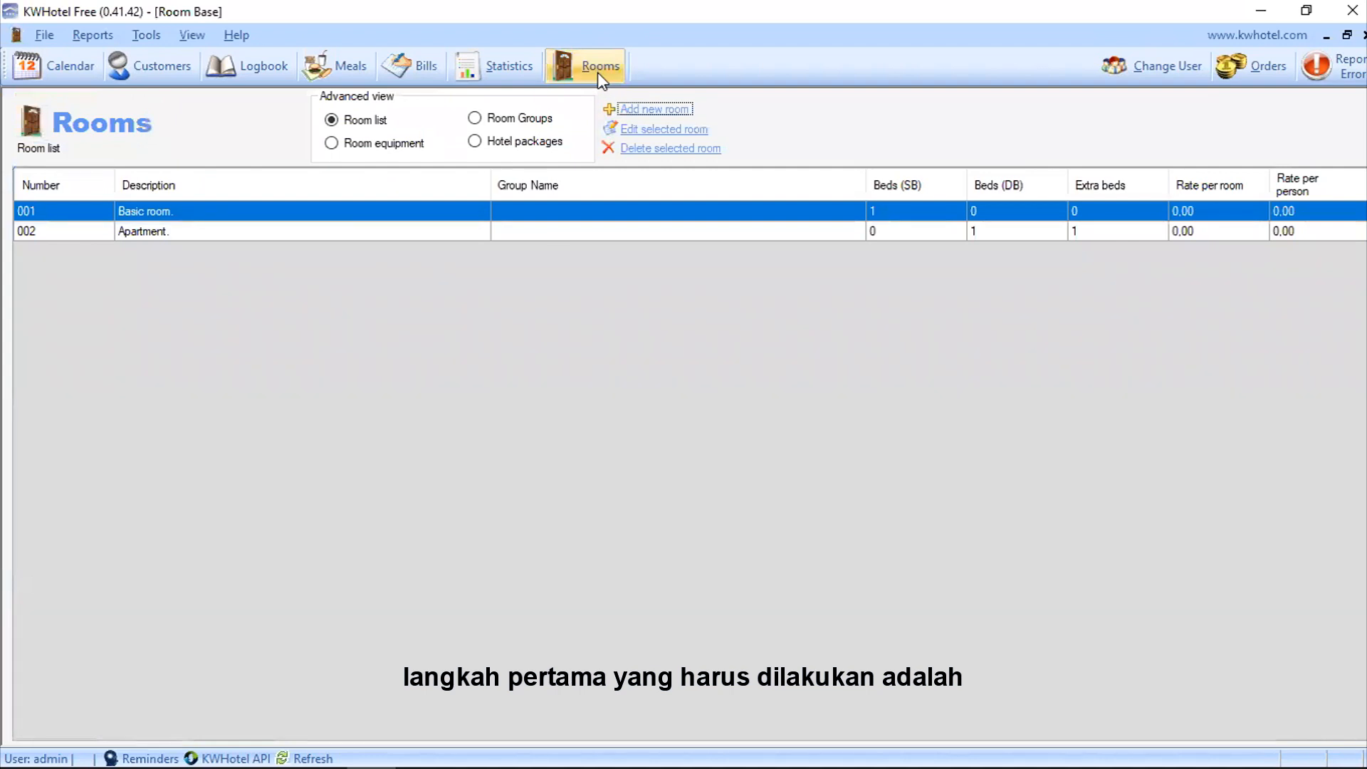
left_click(482, 126)
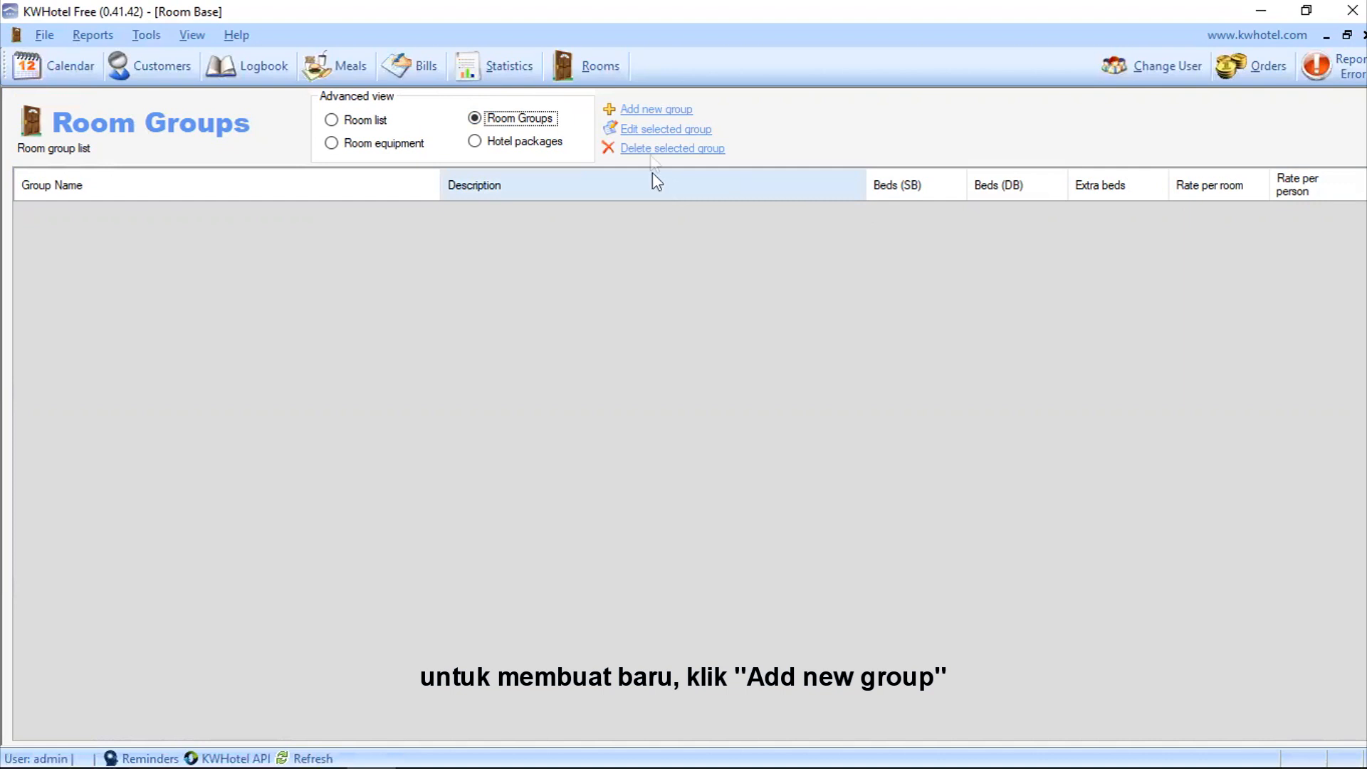
Step: Enter a Standard Double group with one double bed, description STD and a 35 per-room rate
left_click(656, 110)
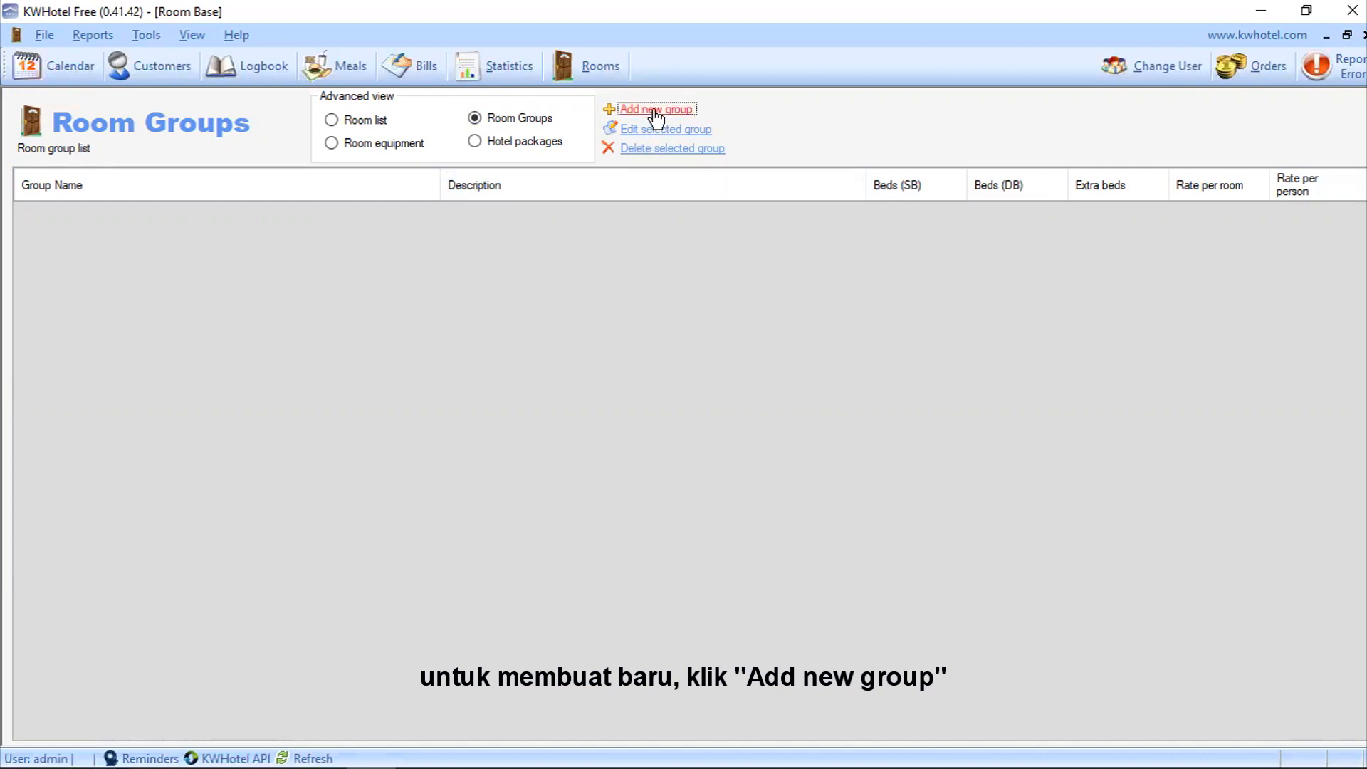
type("Stan")
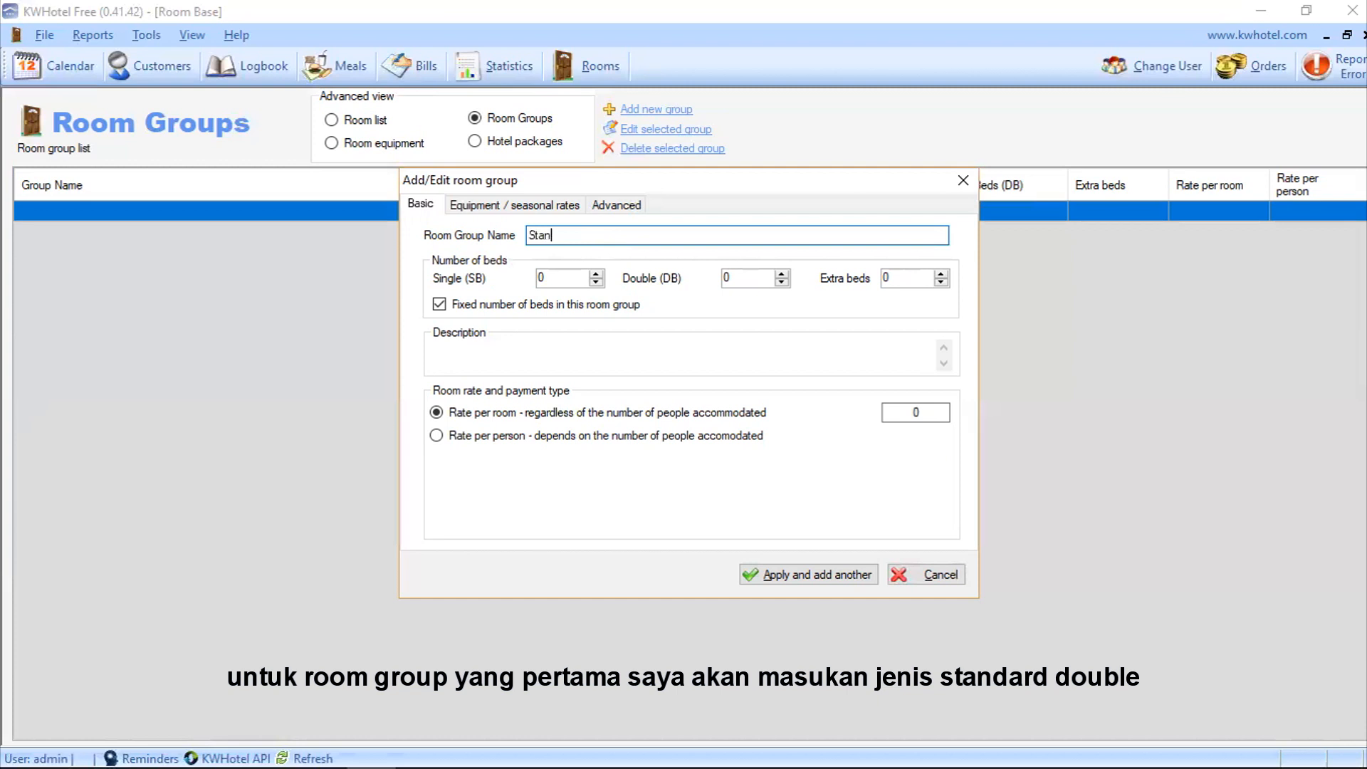
type("dard Double")
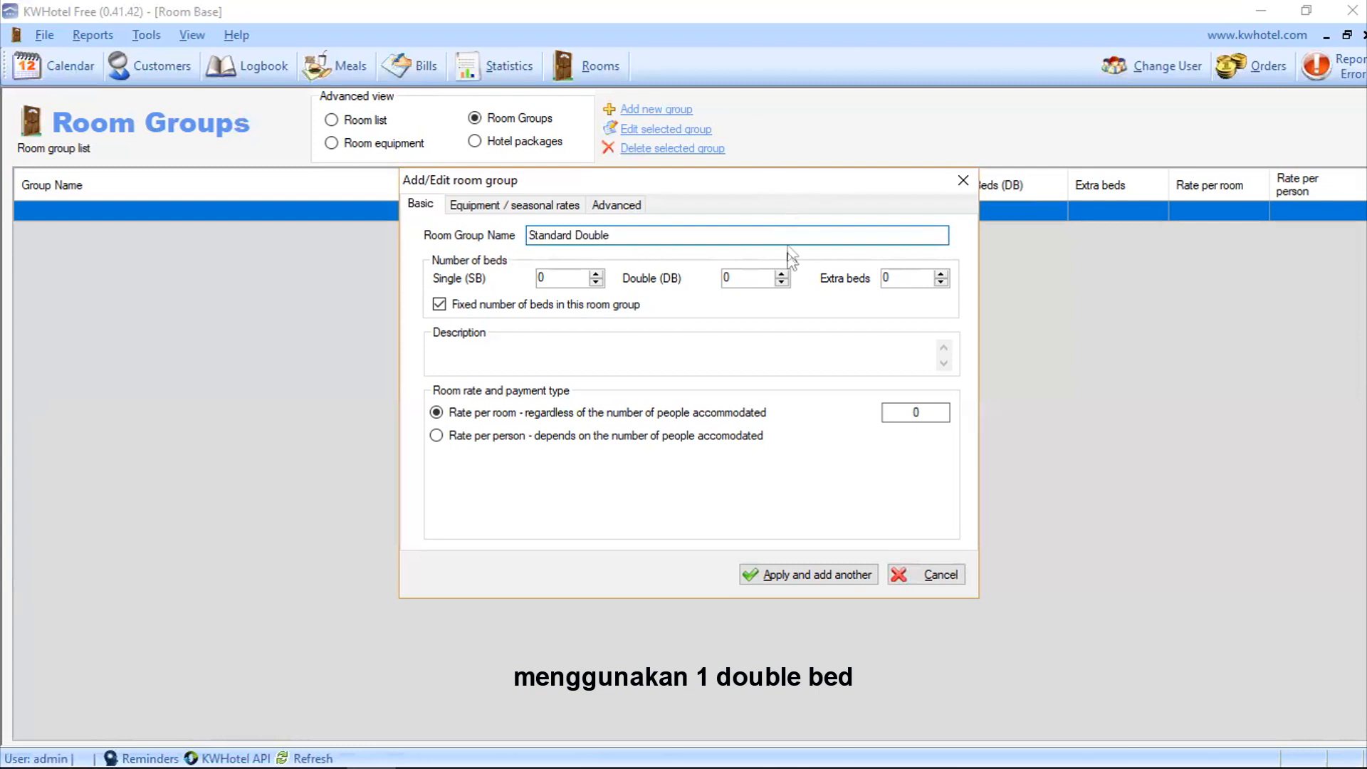
left_click(781, 274)
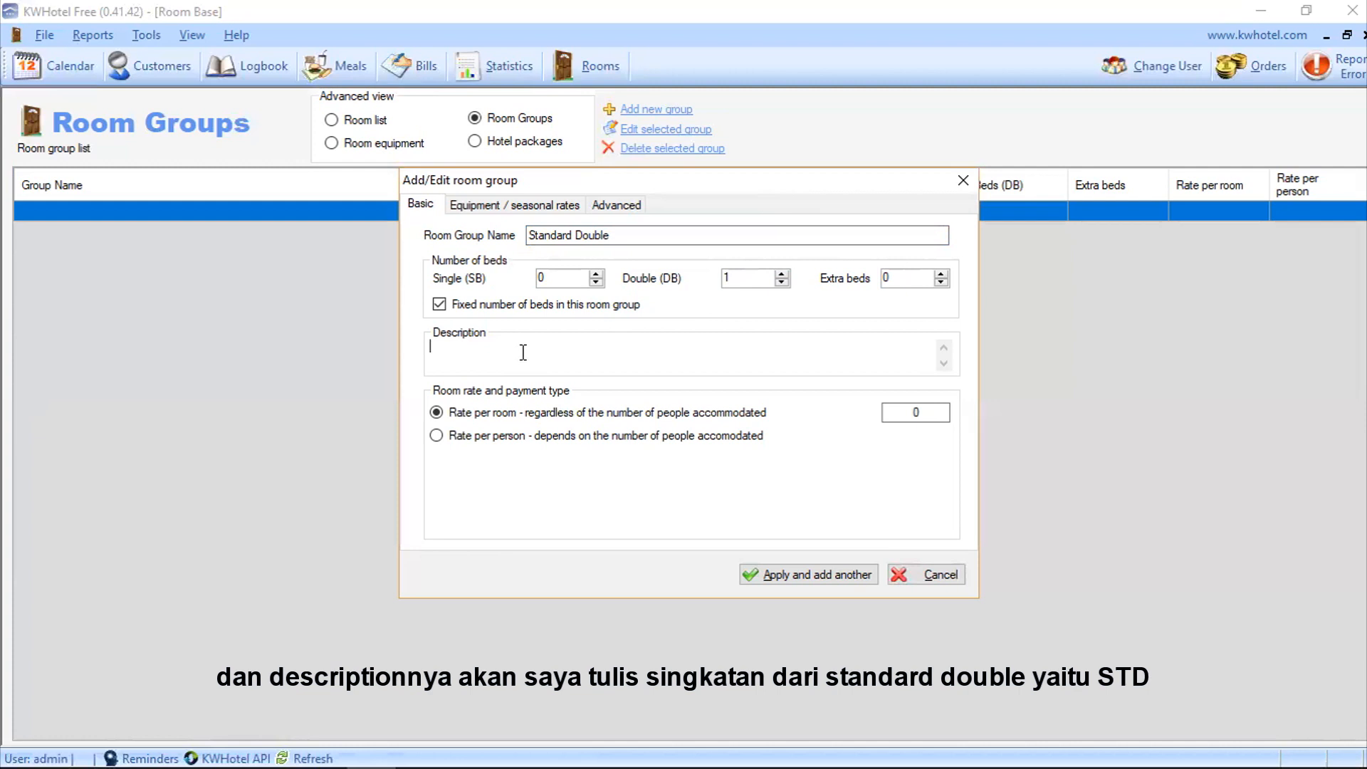
type("STD")
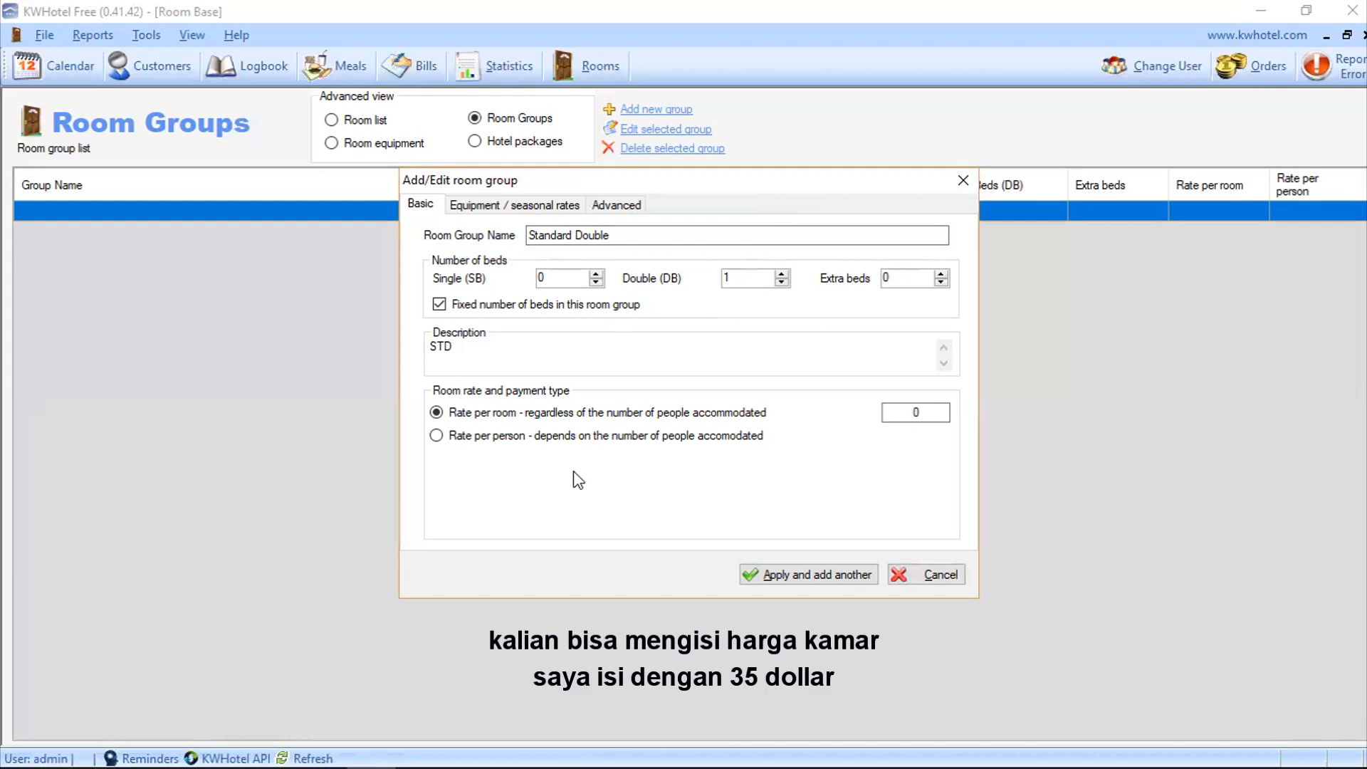
left_click(922, 412)
double_click(923, 412)
type("3500")
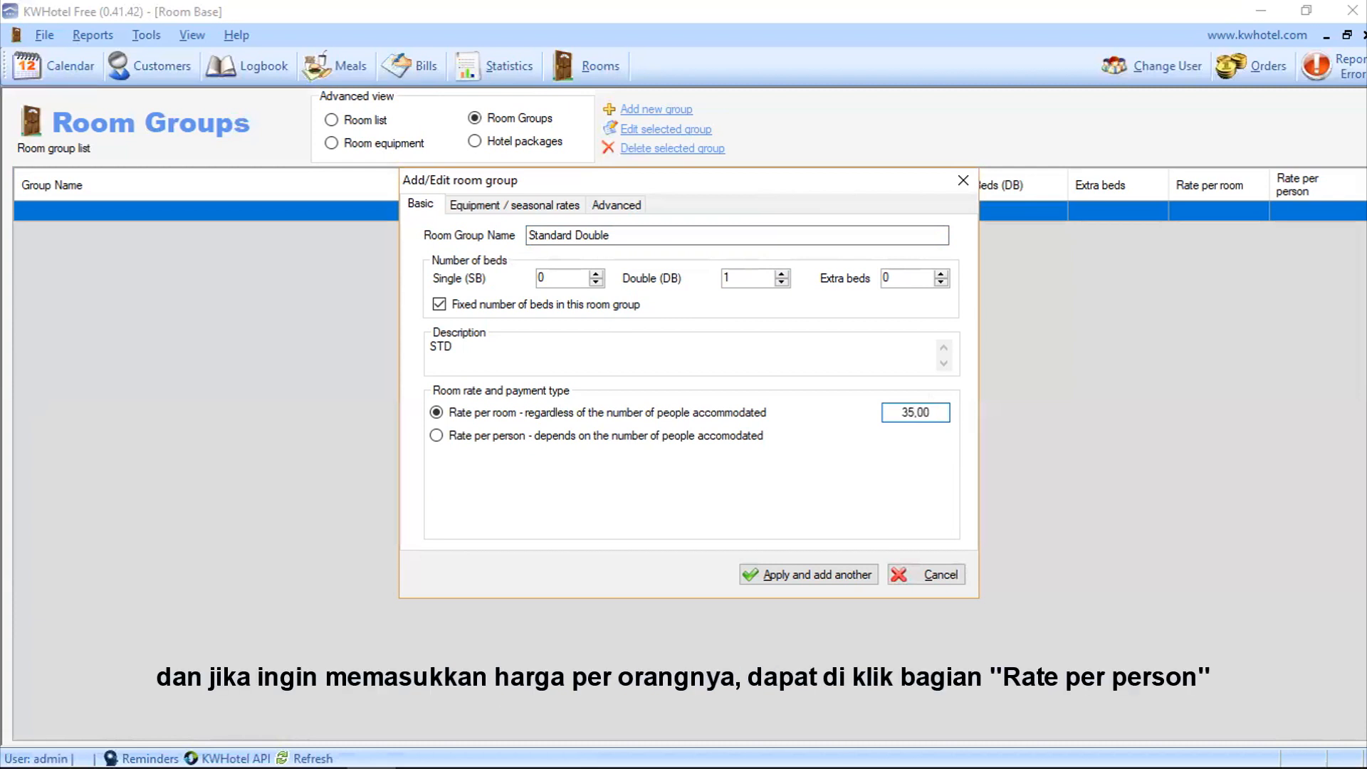
left_click(442, 437)
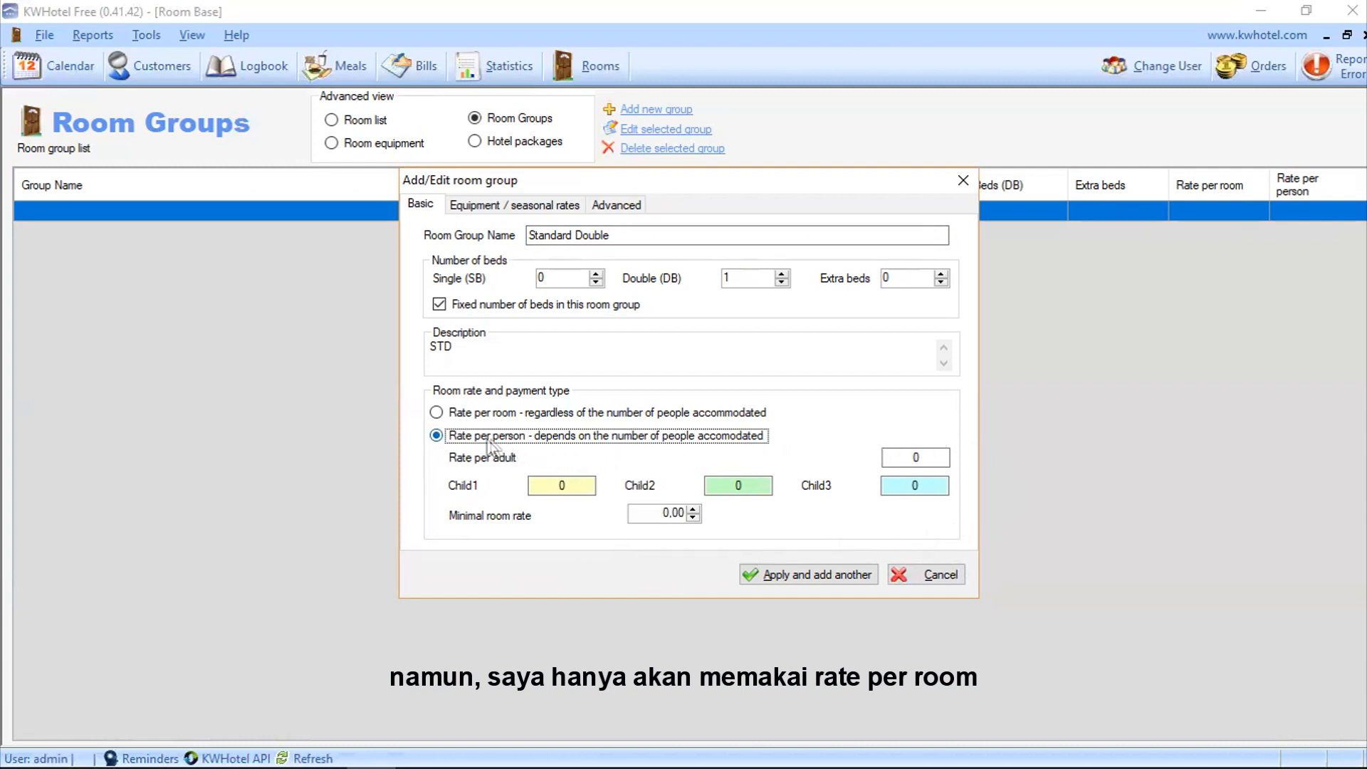
left_click(436, 413)
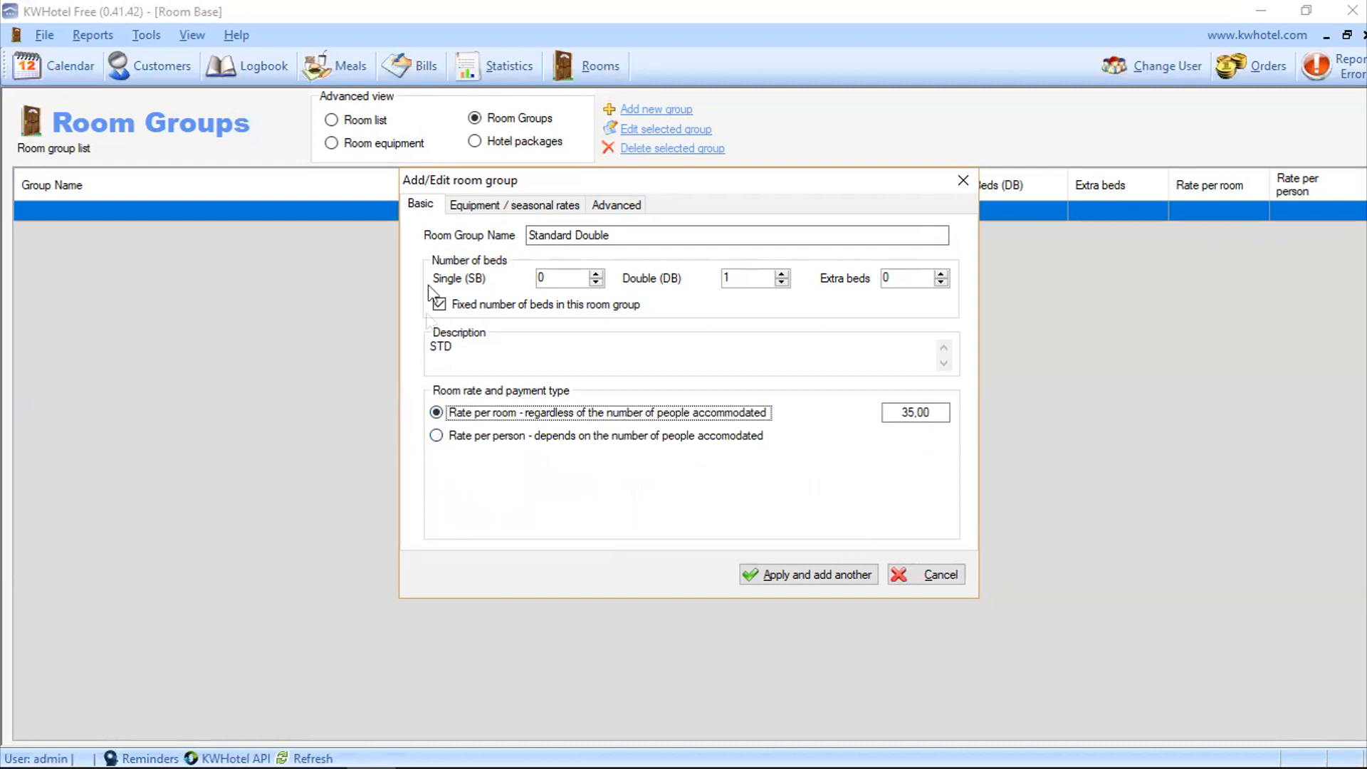
Step: Give it Bath, Bathroom, Refrigerator, Safe deposit box and TV equipment, then apply and add another
left_click(472, 207)
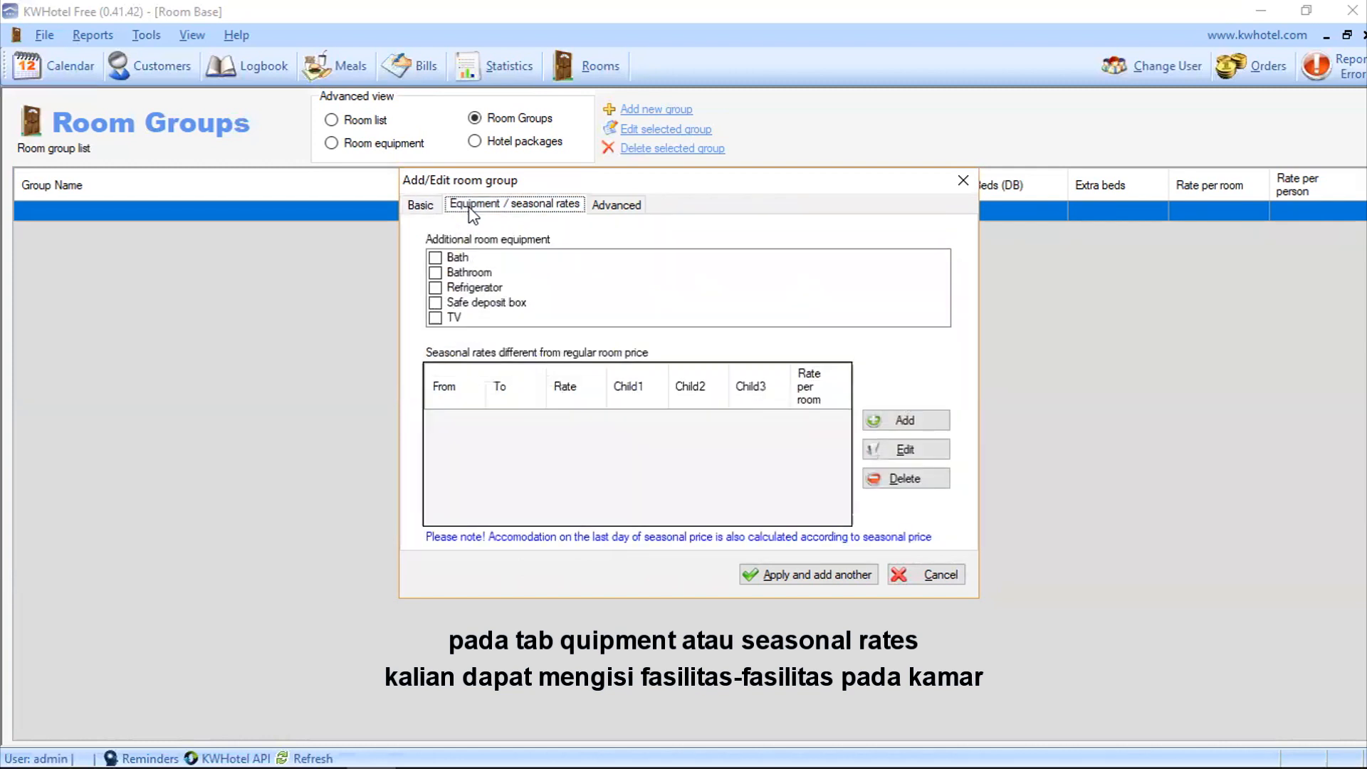
left_click(435, 257)
left_click(435, 272)
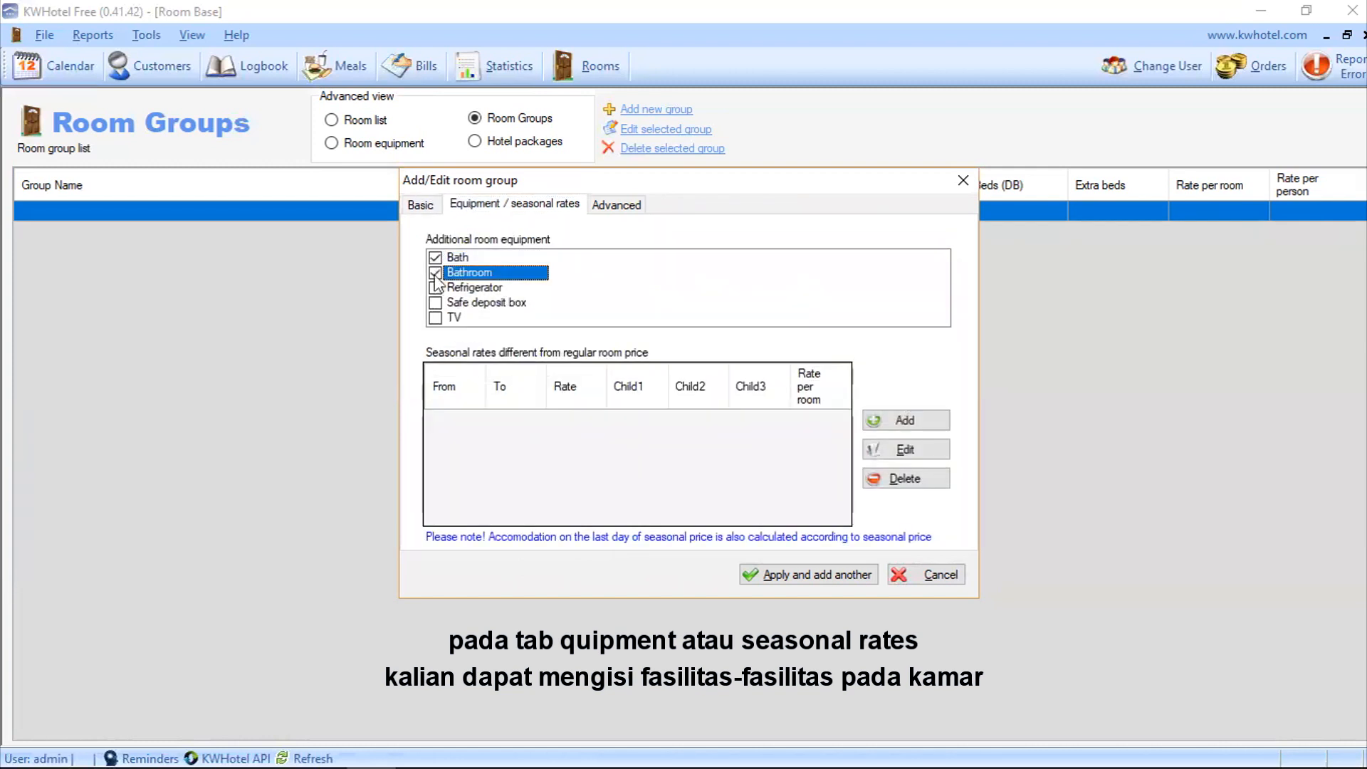
left_click(436, 288)
left_click(436, 287)
left_click(436, 303)
left_click(436, 303)
left_click(436, 318)
left_click(435, 318)
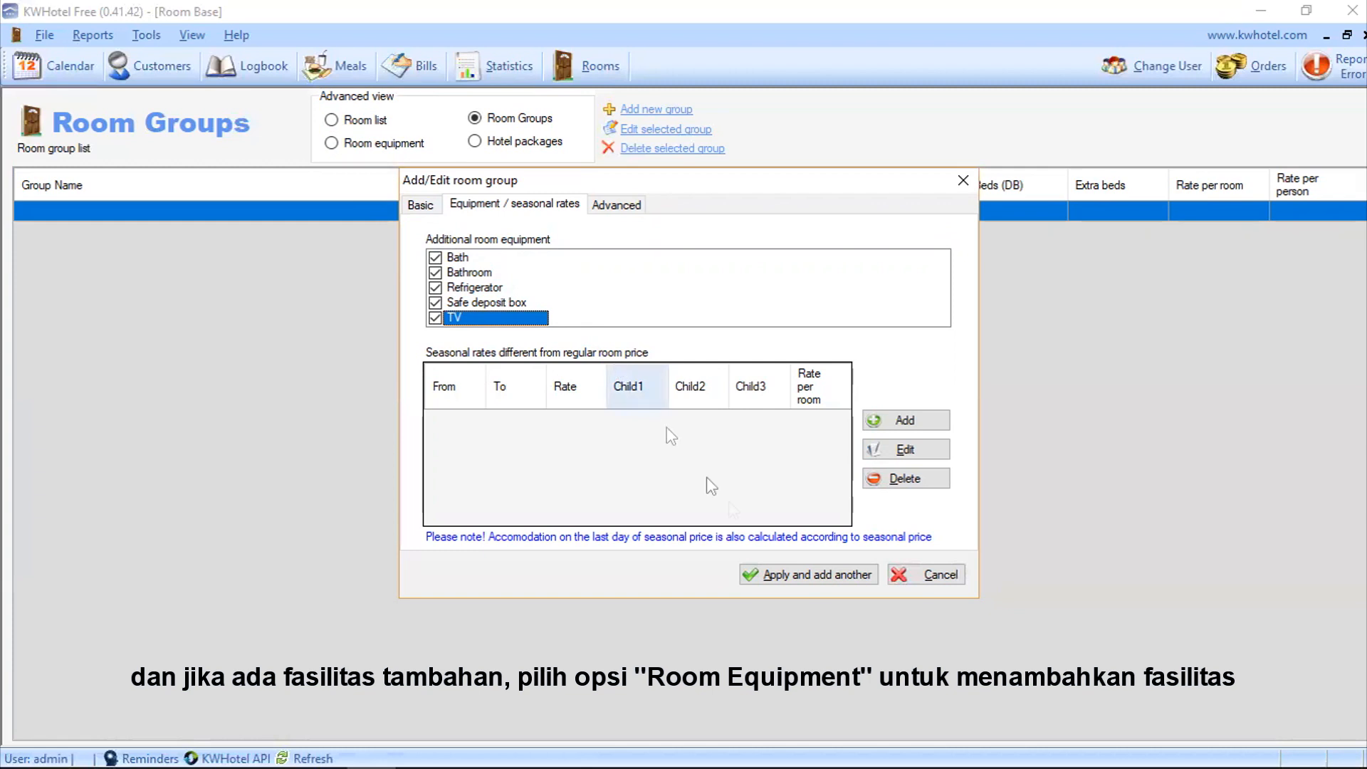
left_click(798, 575)
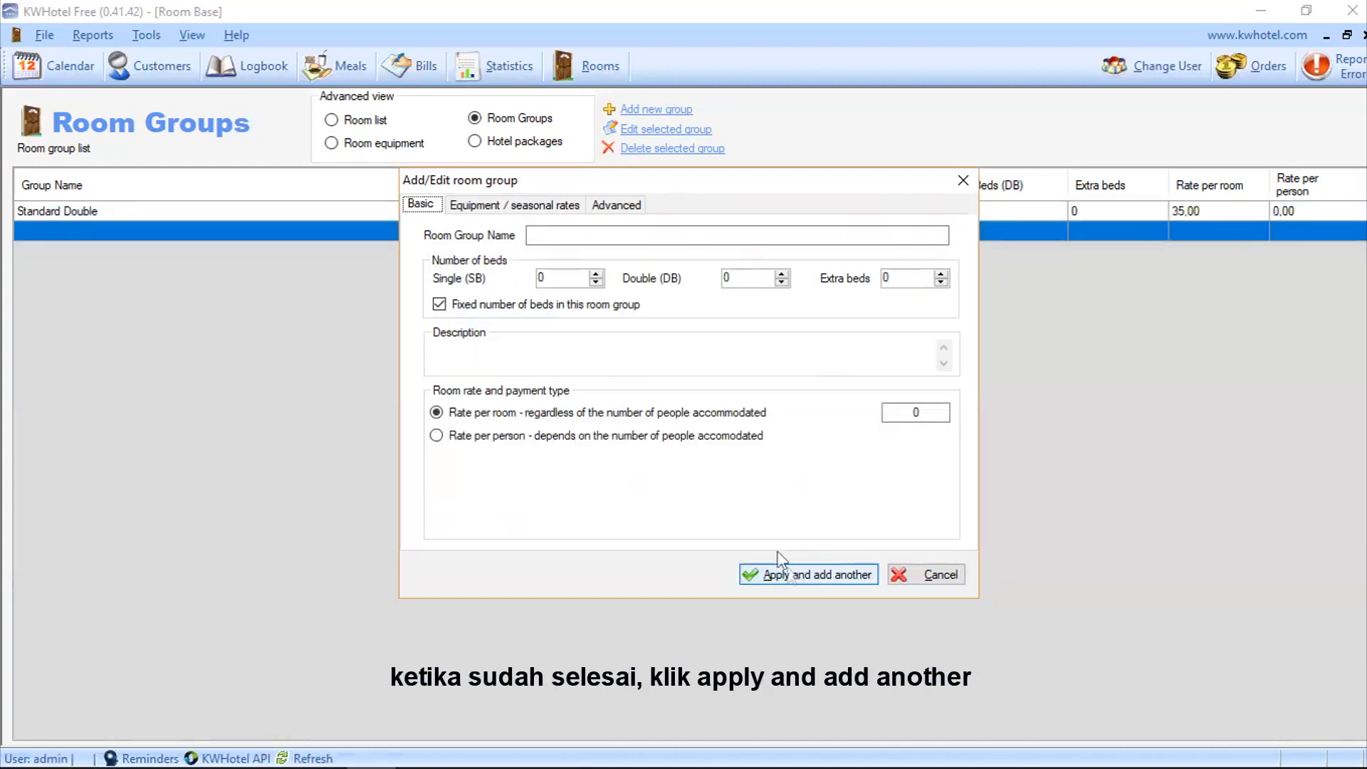
Step: Add a Standard Twin group with two single beds, description STT and a 35 rate
type("Standard Twin")
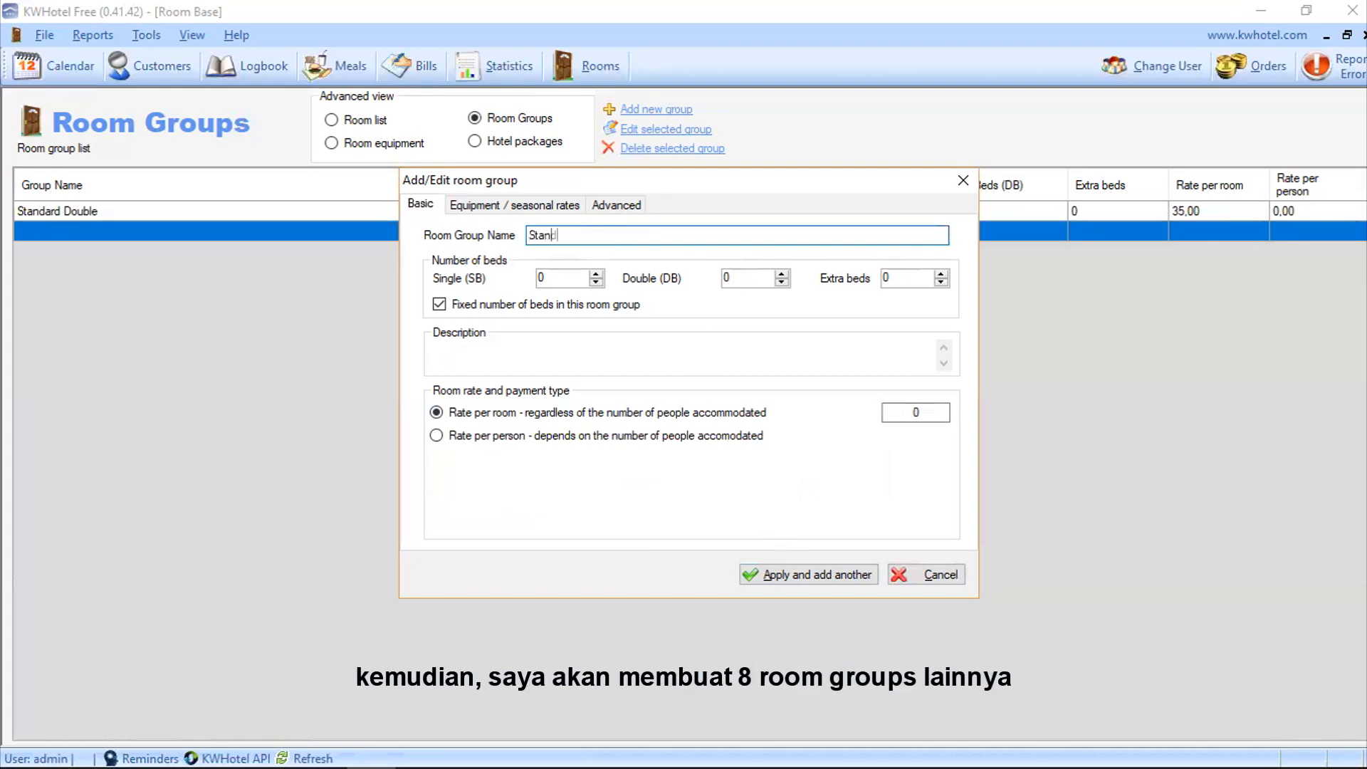
double_click(595, 274)
left_click(570, 356)
type("STT")
double_click(903, 411)
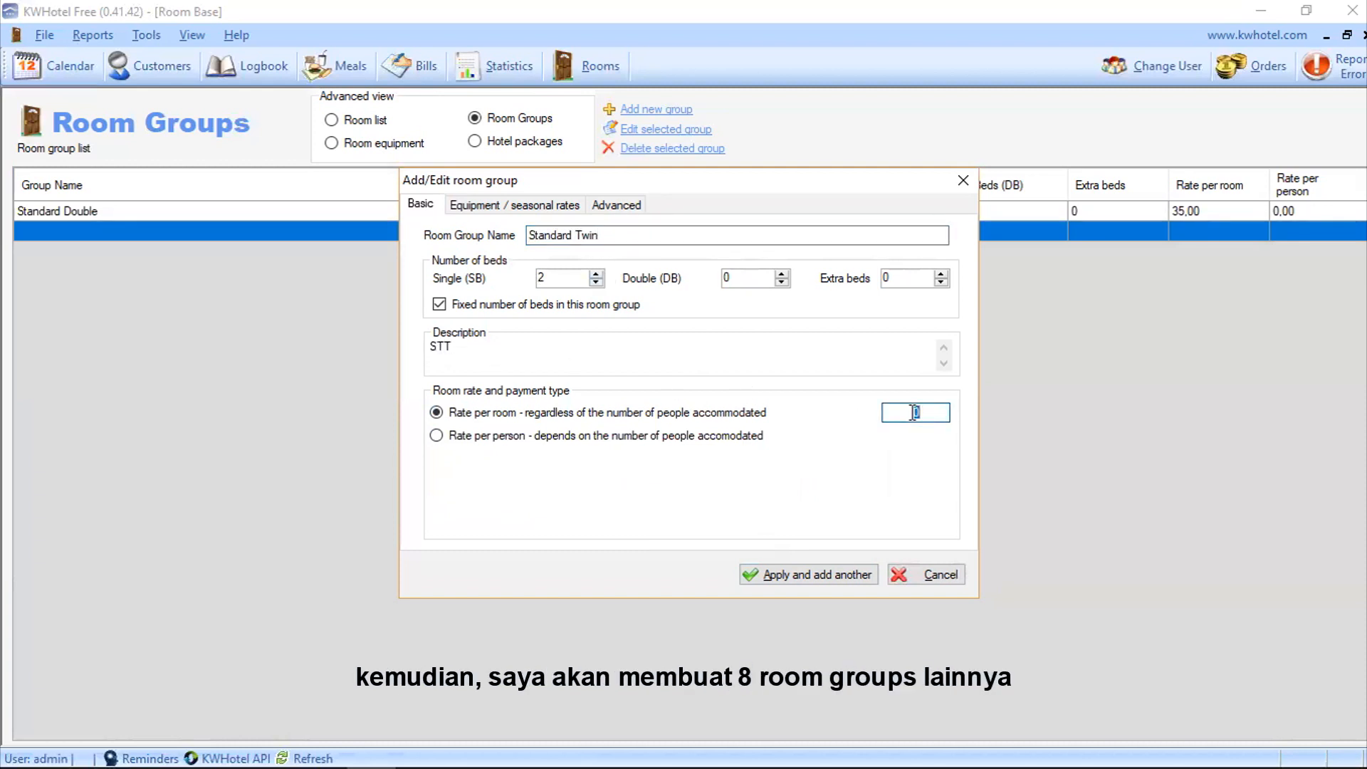
type("35")
left_click(805, 575)
Step: Add a Deluxe Double group with one double bed, description DLXD and a 45 rate
left_click(570, 234)
type("Deluxe")
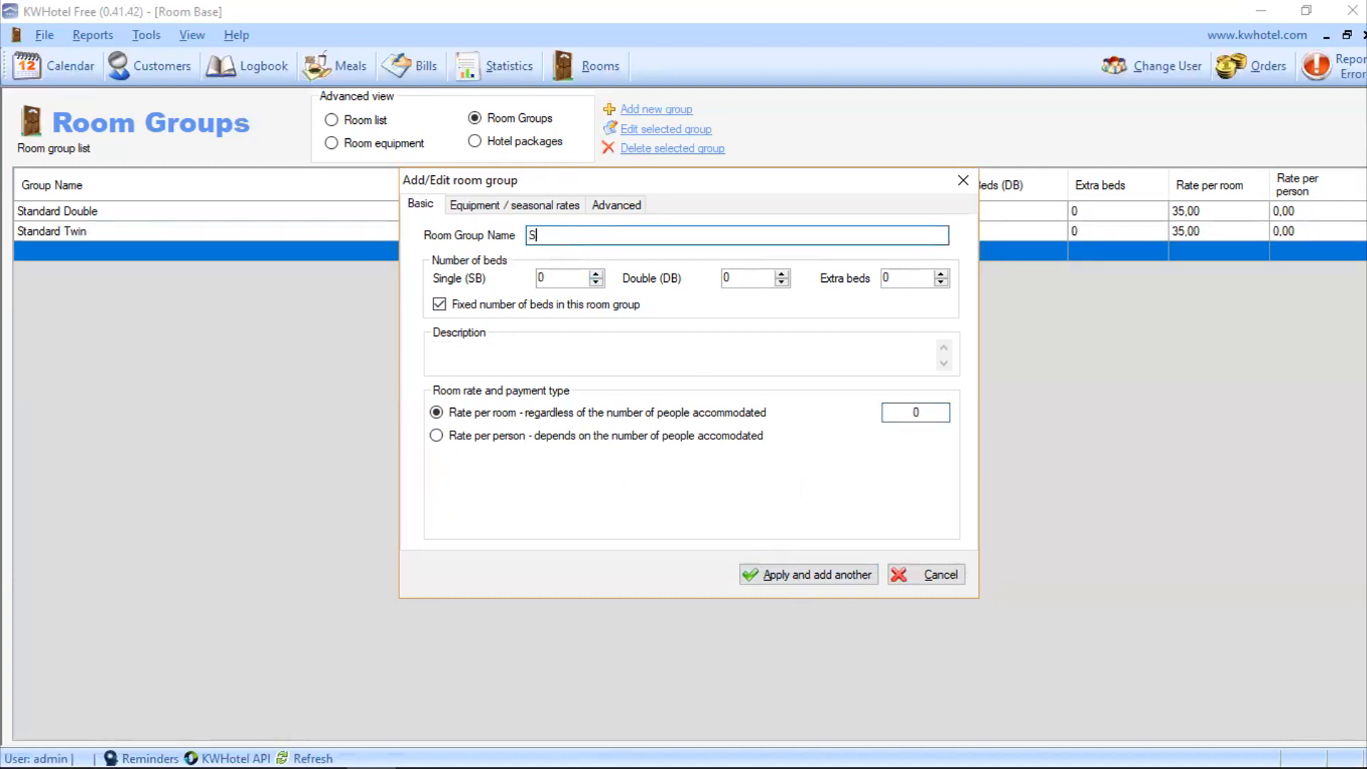
type(" Double")
double_click(736, 278)
type("1")
left_click(543, 356)
type("DLXD")
left_click(919, 413)
type("45")
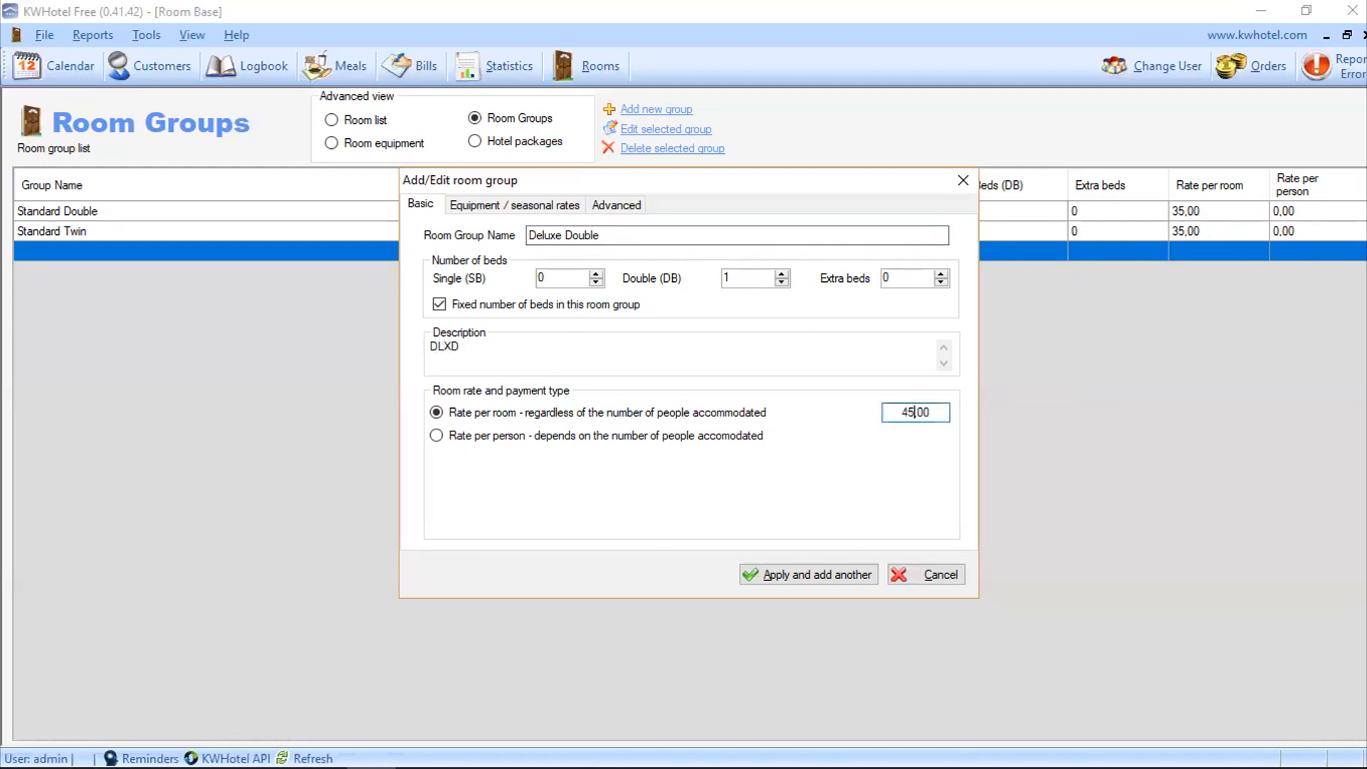
left_click(818, 575)
Step: Add a Deluxe Twin group with single beds and a 45 per-room rate
type("Deluxe Twin")
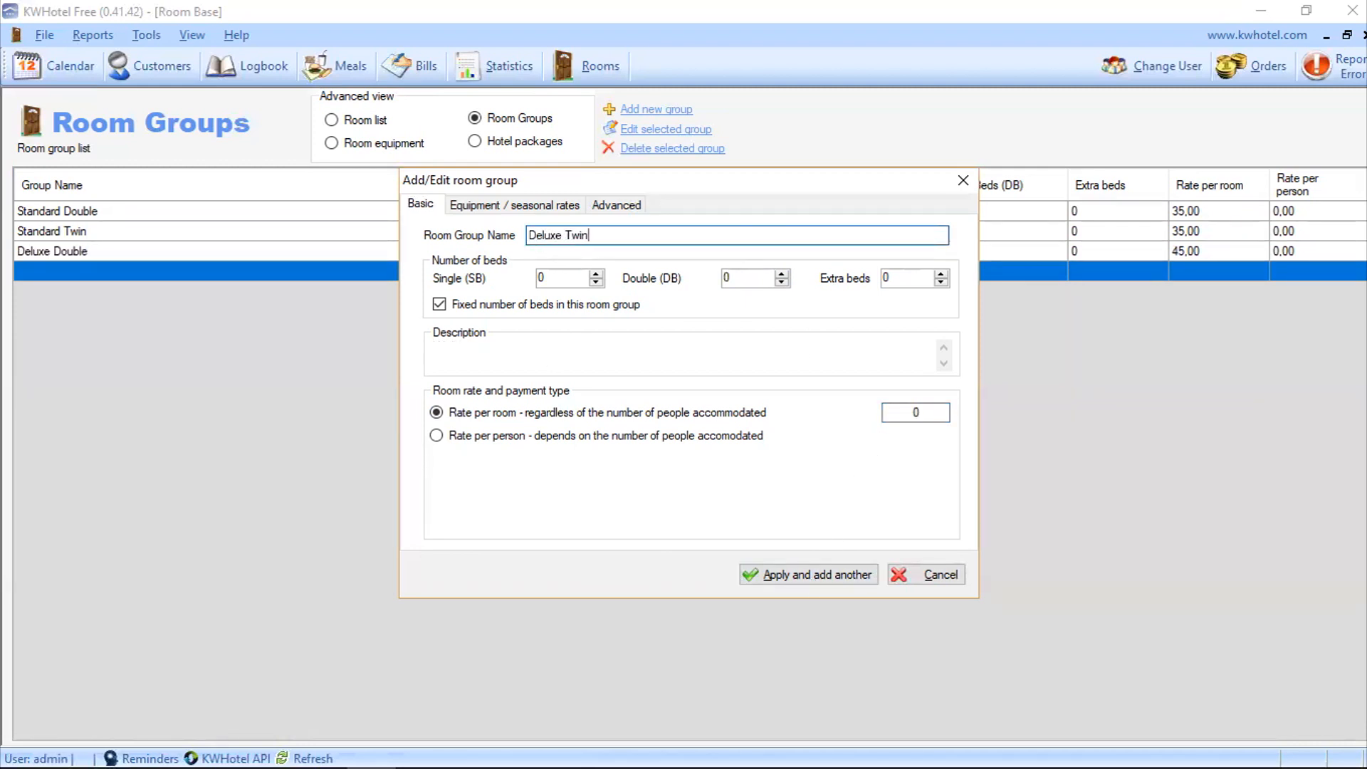
left_click(597, 275)
left_click(536, 351)
type("DLXT")
left_click(904, 412)
type("45")
left_click(798, 574)
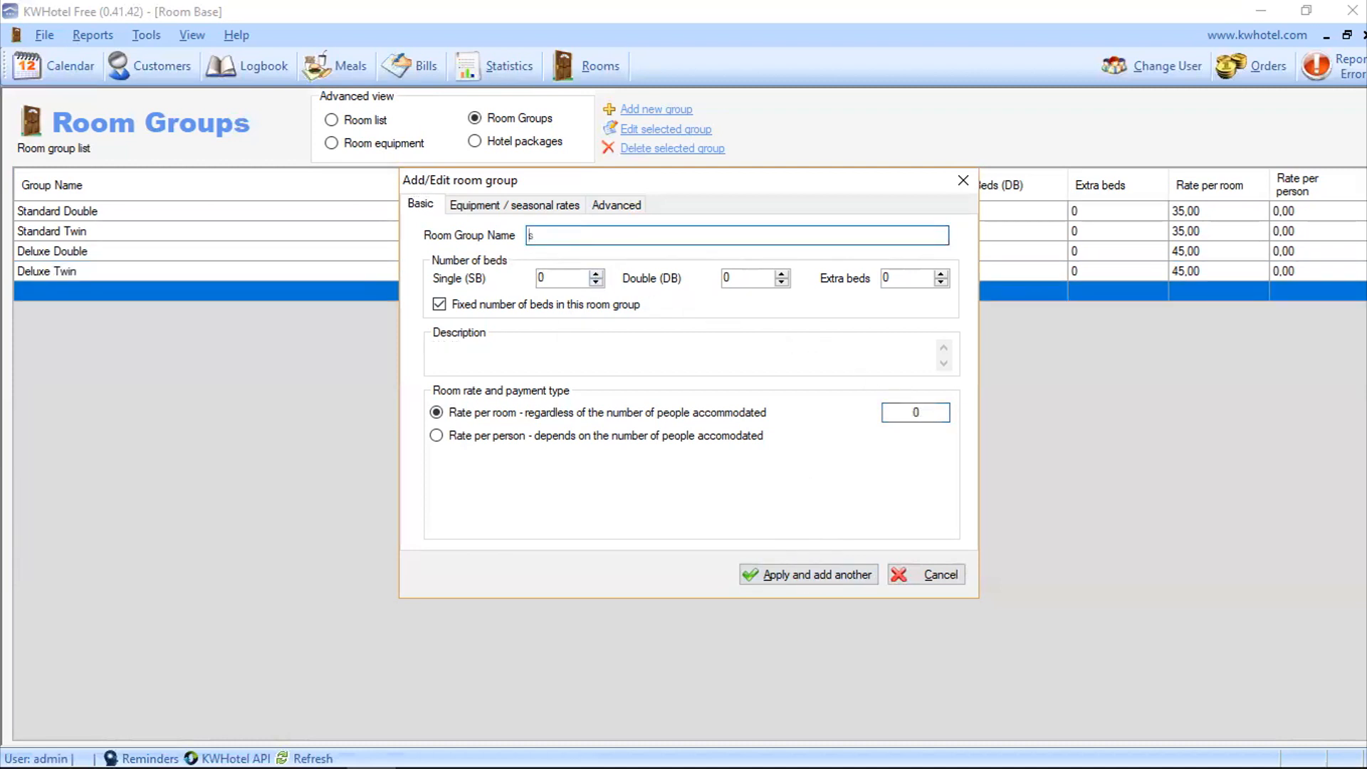
Step: Add a Superior Double group with one double bed, description SUPD and a 70 rate
left_click(782, 274)
left_click(719, 366)
type("SUPD")
left_click(916, 413)
type("70")
left_click(817, 574)
Step: Add a Superior Twin group with two single beds, description SUPT and a 70 rate
type("Superior Twin")
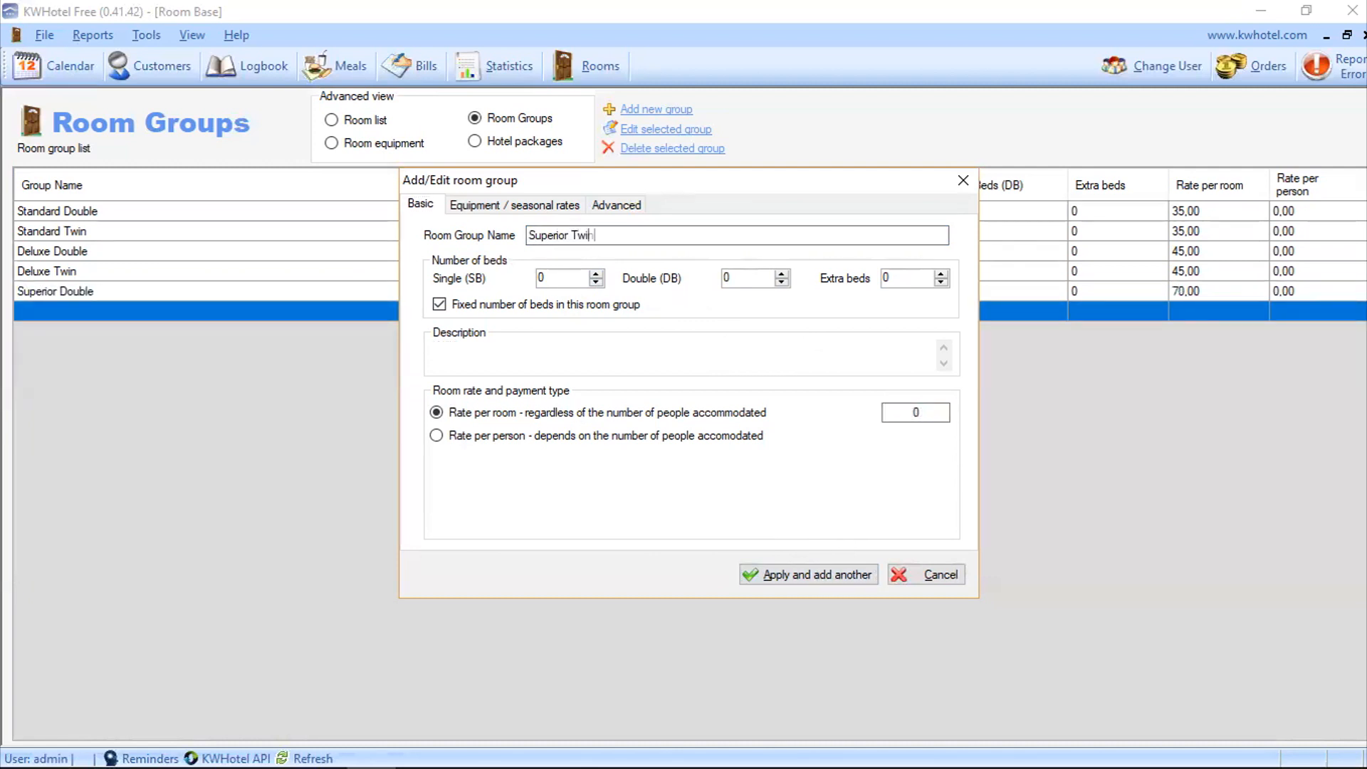
double_click(597, 275)
left_click(521, 355)
type("SUPT")
double_click(916, 413)
type("70")
left_click(810, 574)
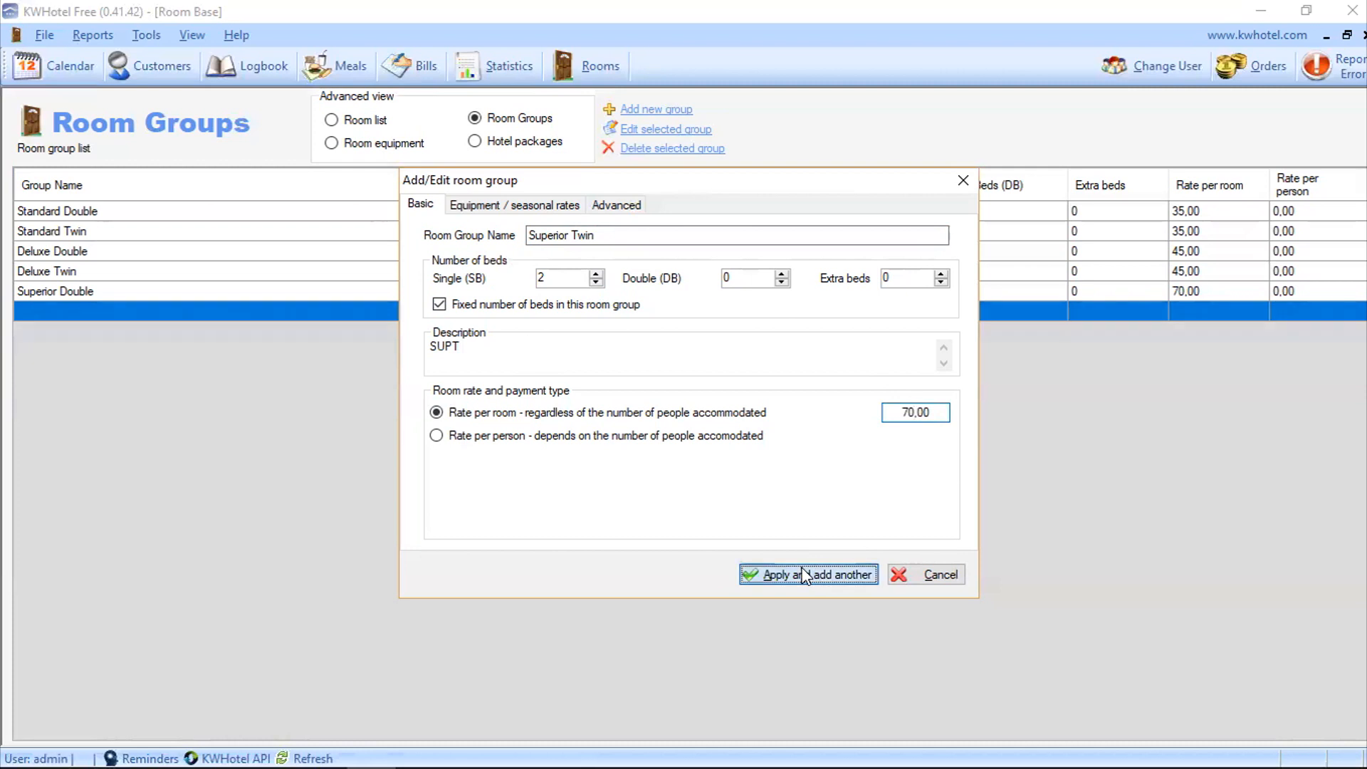
Step: Add a Suite Double group with one double bed, description SUTD and a 100 rate
type("Suite Double")
left_click(781, 274)
left_click(533, 366)
type("SUTD")
double_click(916, 413)
type("100")
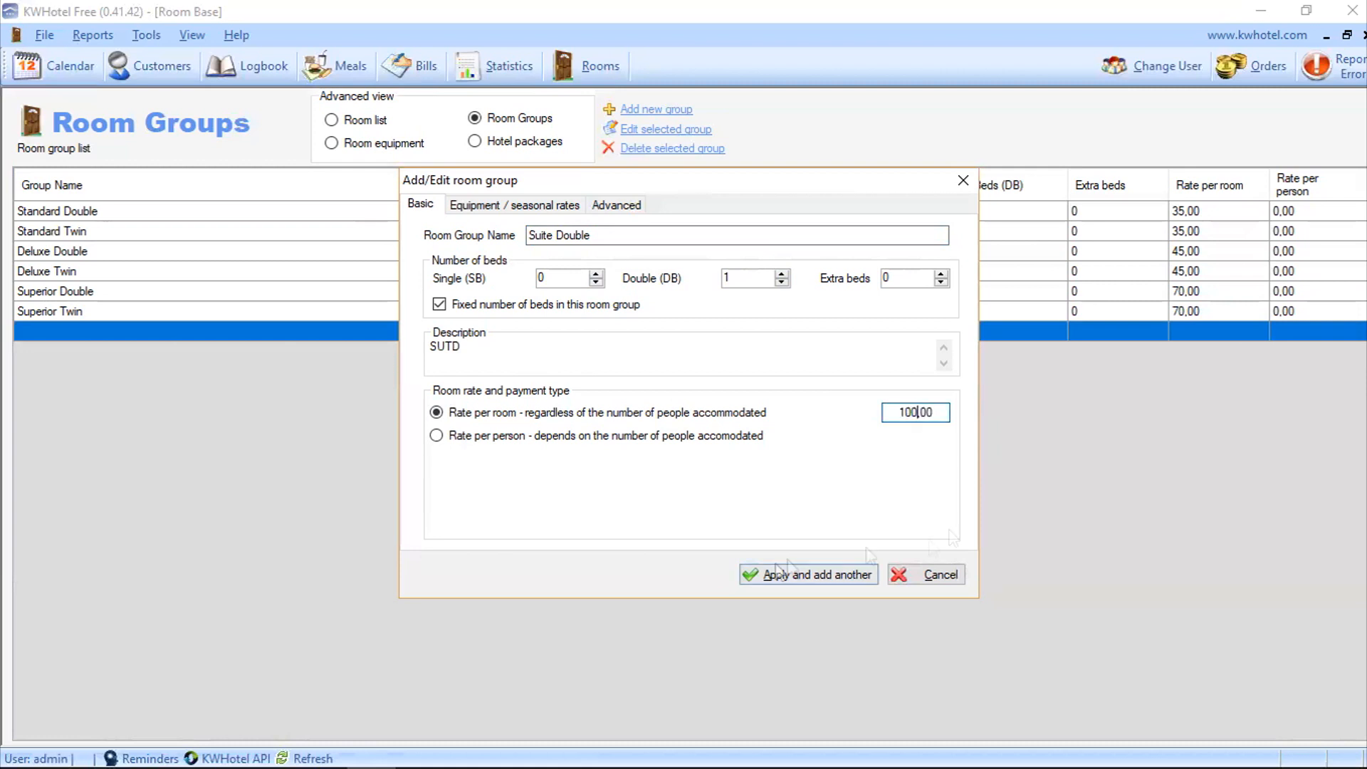
left_click(754, 574)
Step: Add a Suite Twin group with single beds, description SUTW and a 100 rate
type("Suite Twin")
left_click(596, 274)
Step: Add a Presidential Suite with two singles, one double, one extra bed and a 200 rate
left_click(596, 274)
left_click(505, 362)
type("SUTW")
double_click(916, 413)
type("100")
left_click(805, 574)
type("Presidential Suite")
left_click(596, 274)
left_click(596, 274)
left_click(782, 274)
left_click(941, 274)
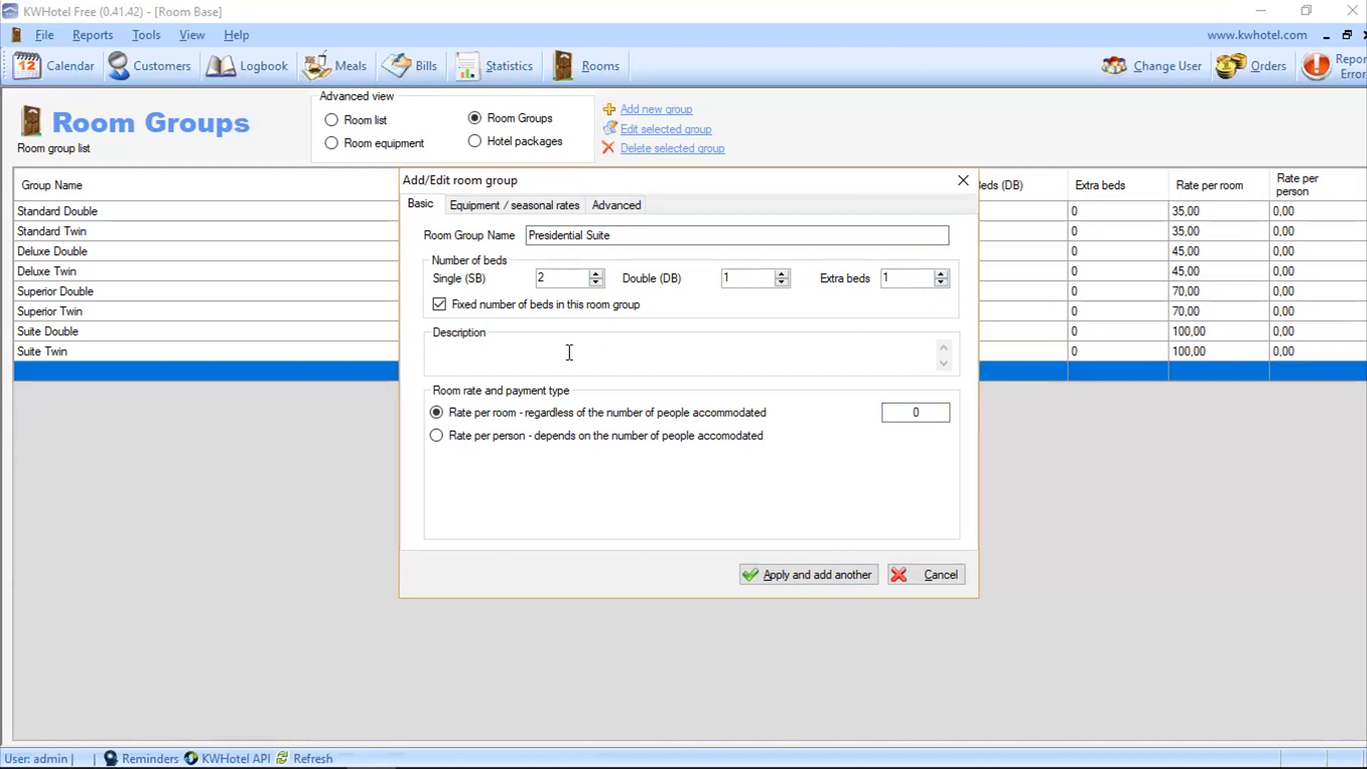
double_click(916, 413)
type("200")
left_click(766, 574)
left_click(929, 574)
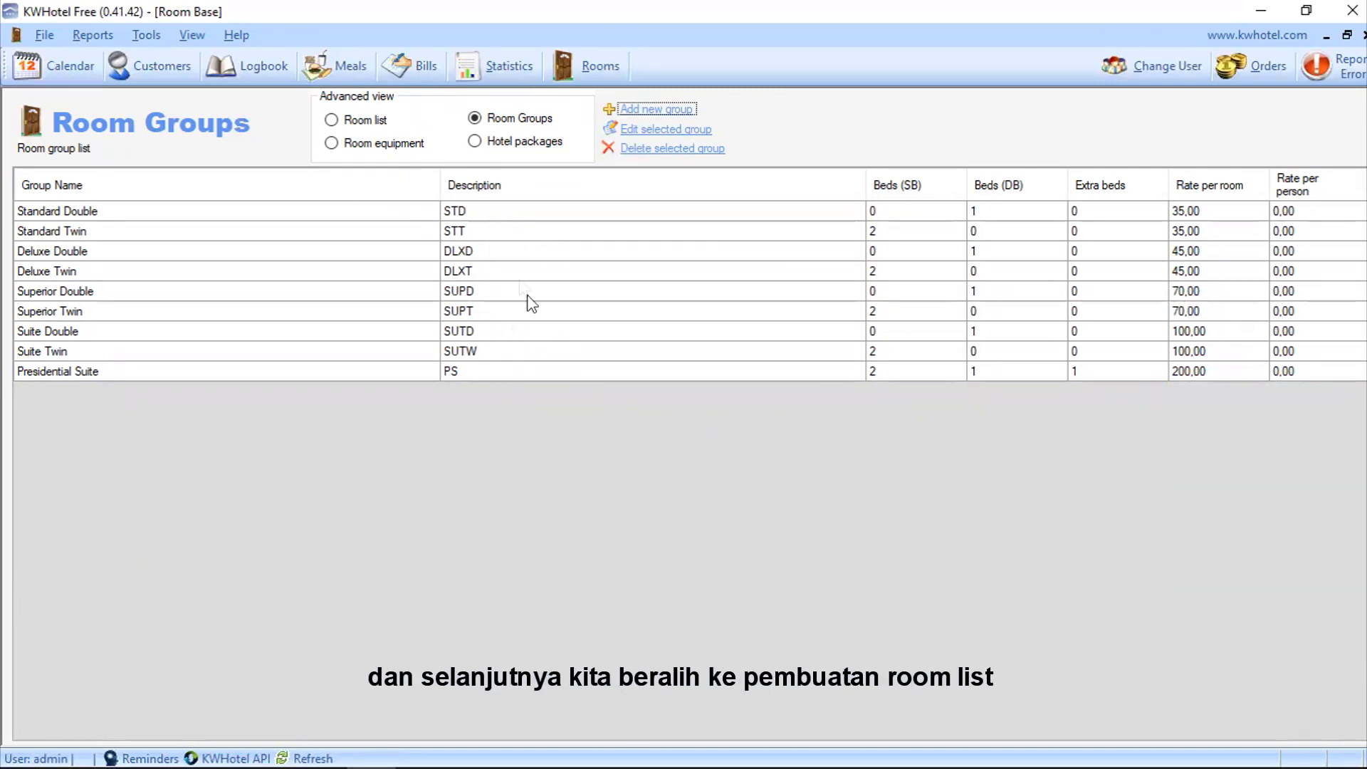
Step: Show the room list and delete sample rooms 001 and 002
left_click(333, 120)
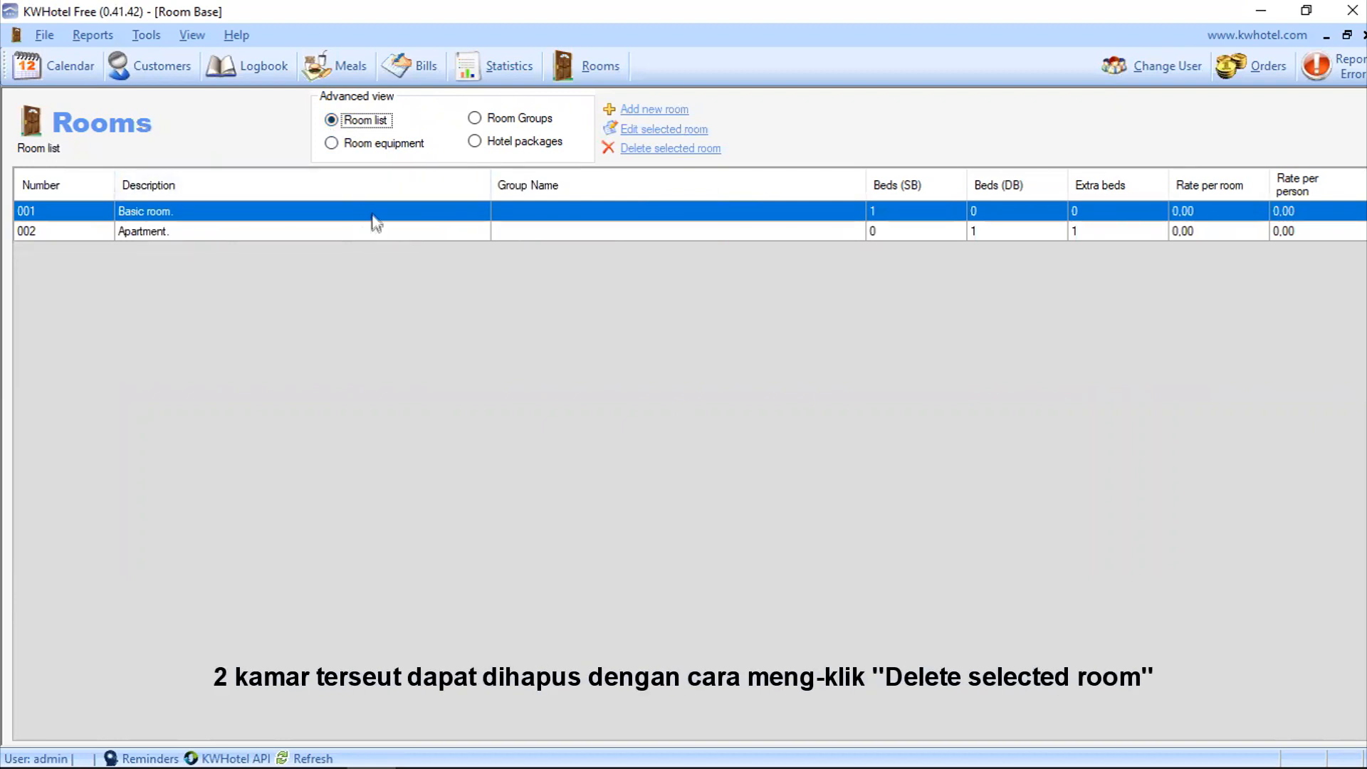
left_click(652, 149)
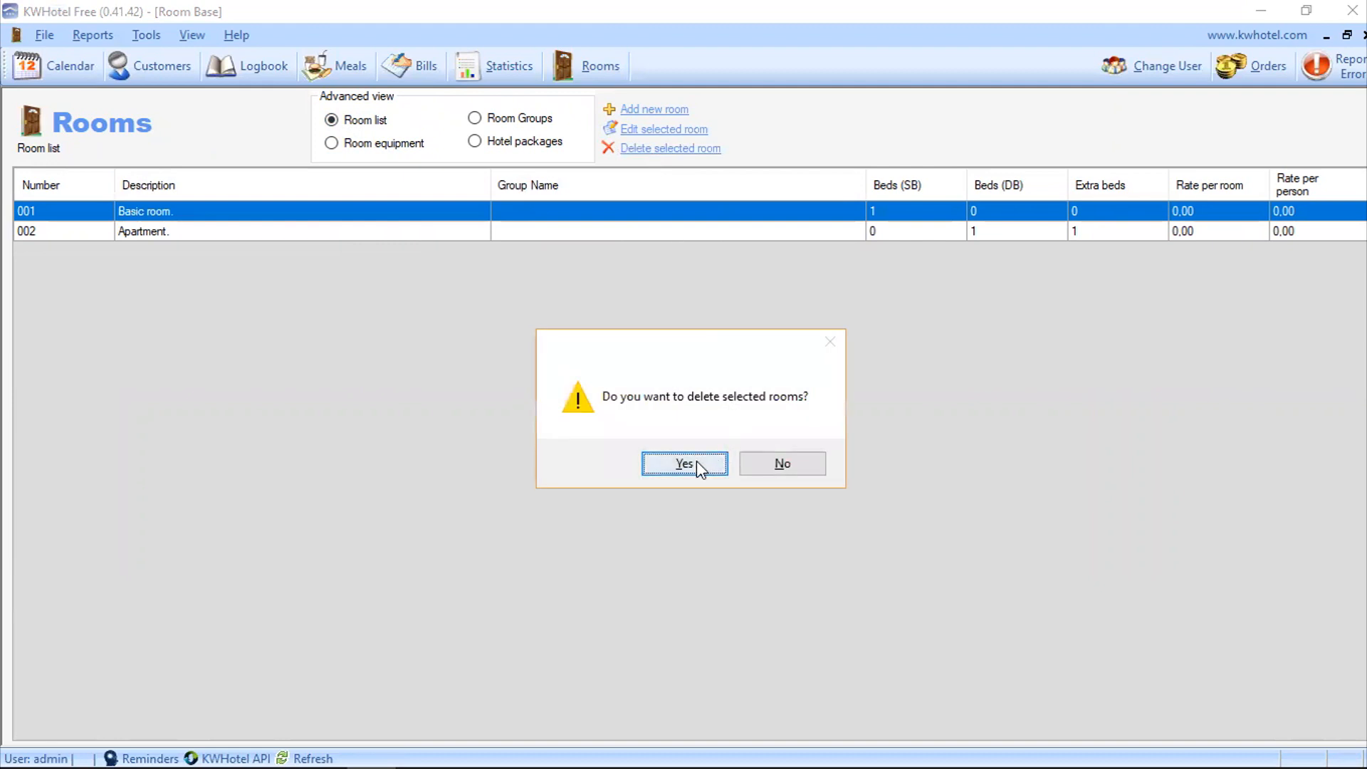
left_click(696, 460)
left_click(624, 151)
left_click(683, 464)
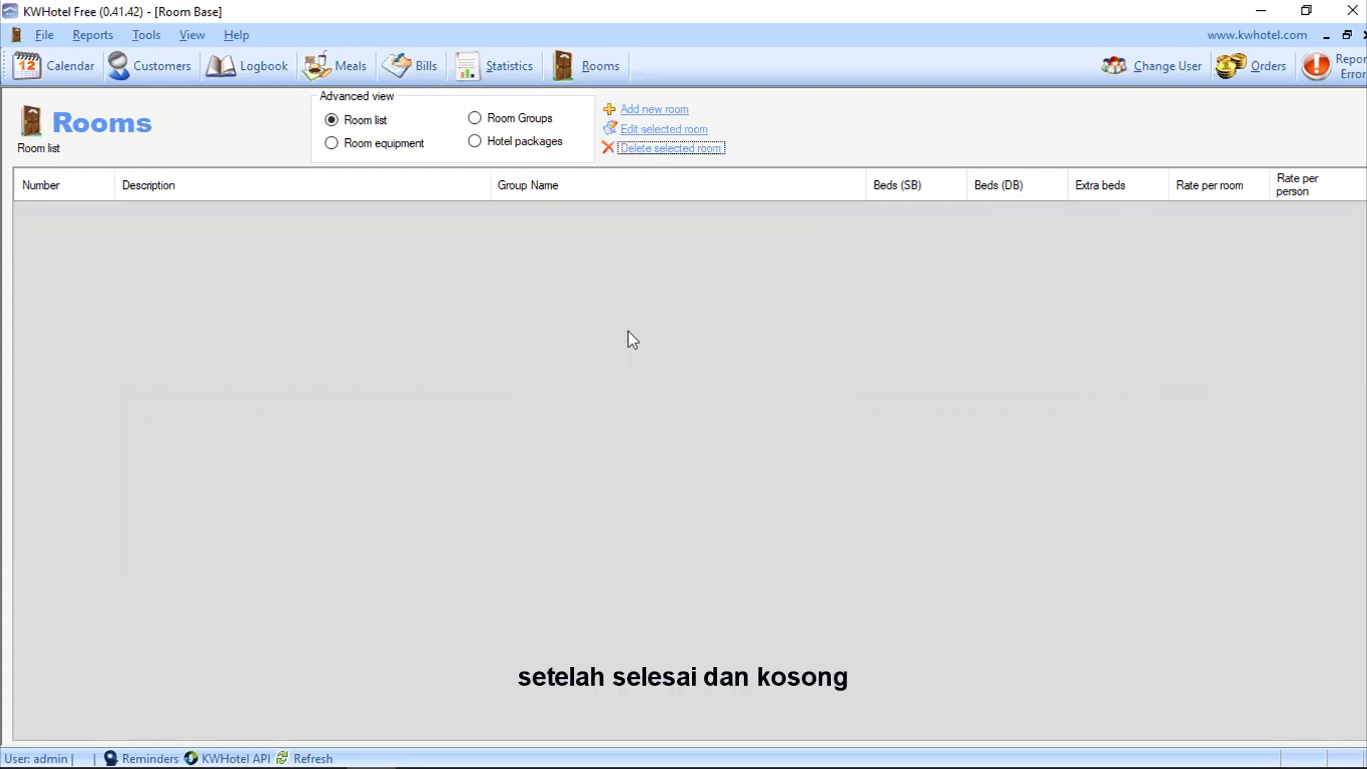
left_click(629, 112)
left_click(631, 114)
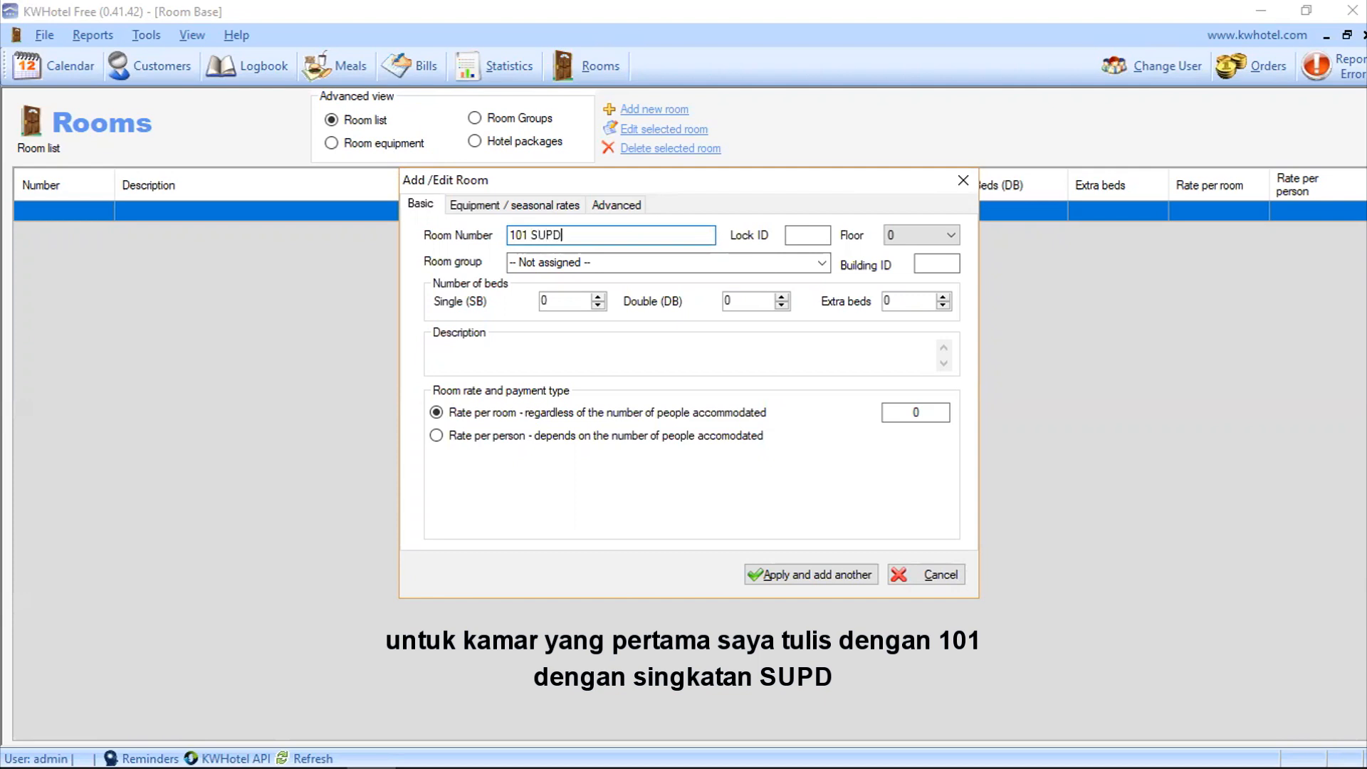
Step: Add room 101 as a Superior Double on floor 1 with a new description
left_click(823, 262)
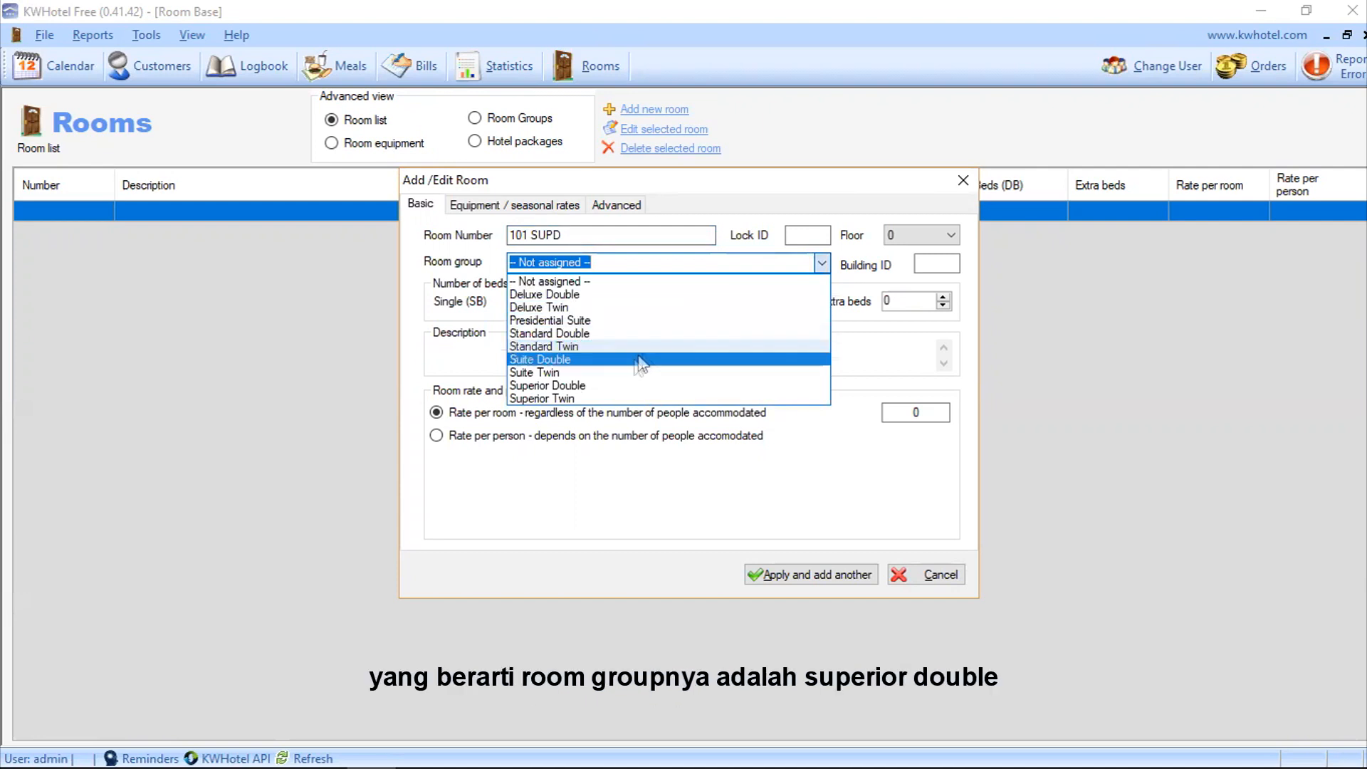
left_click(608, 388)
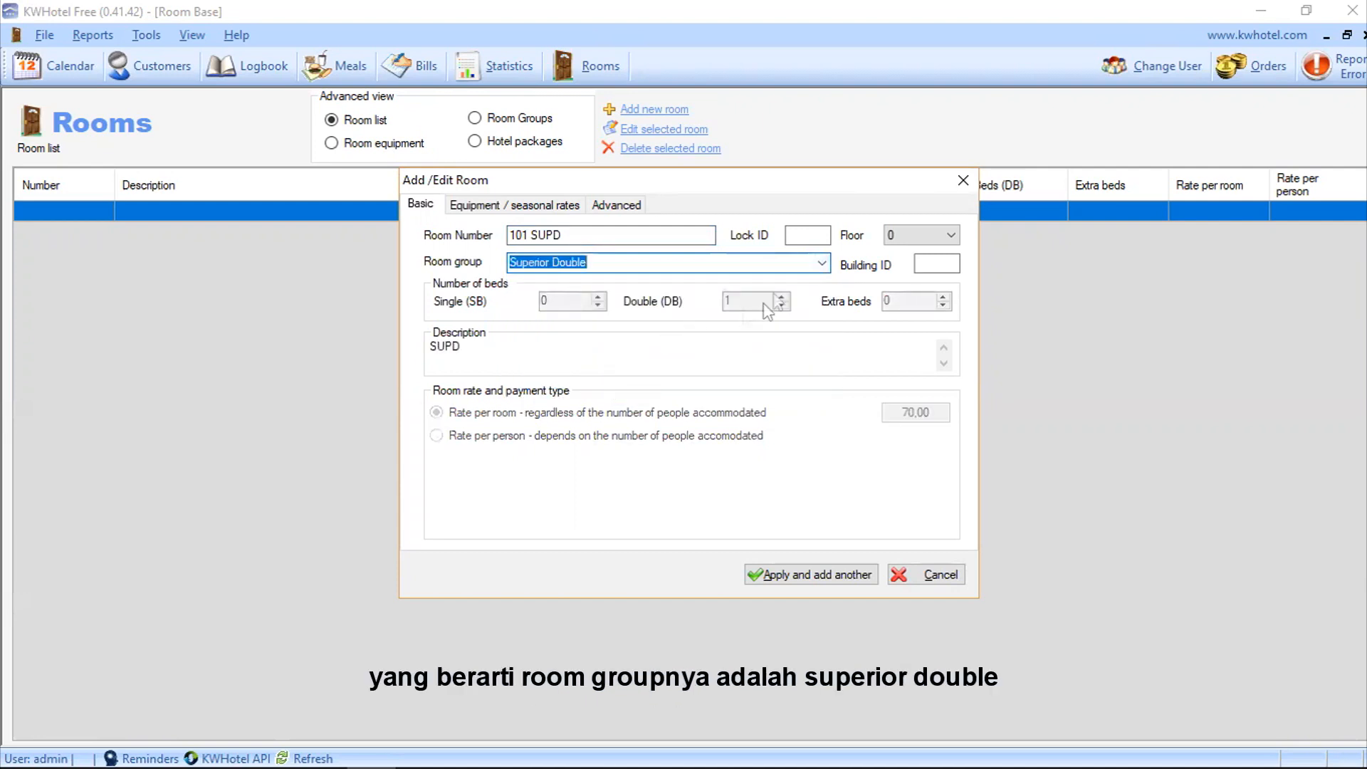
left_click(951, 234)
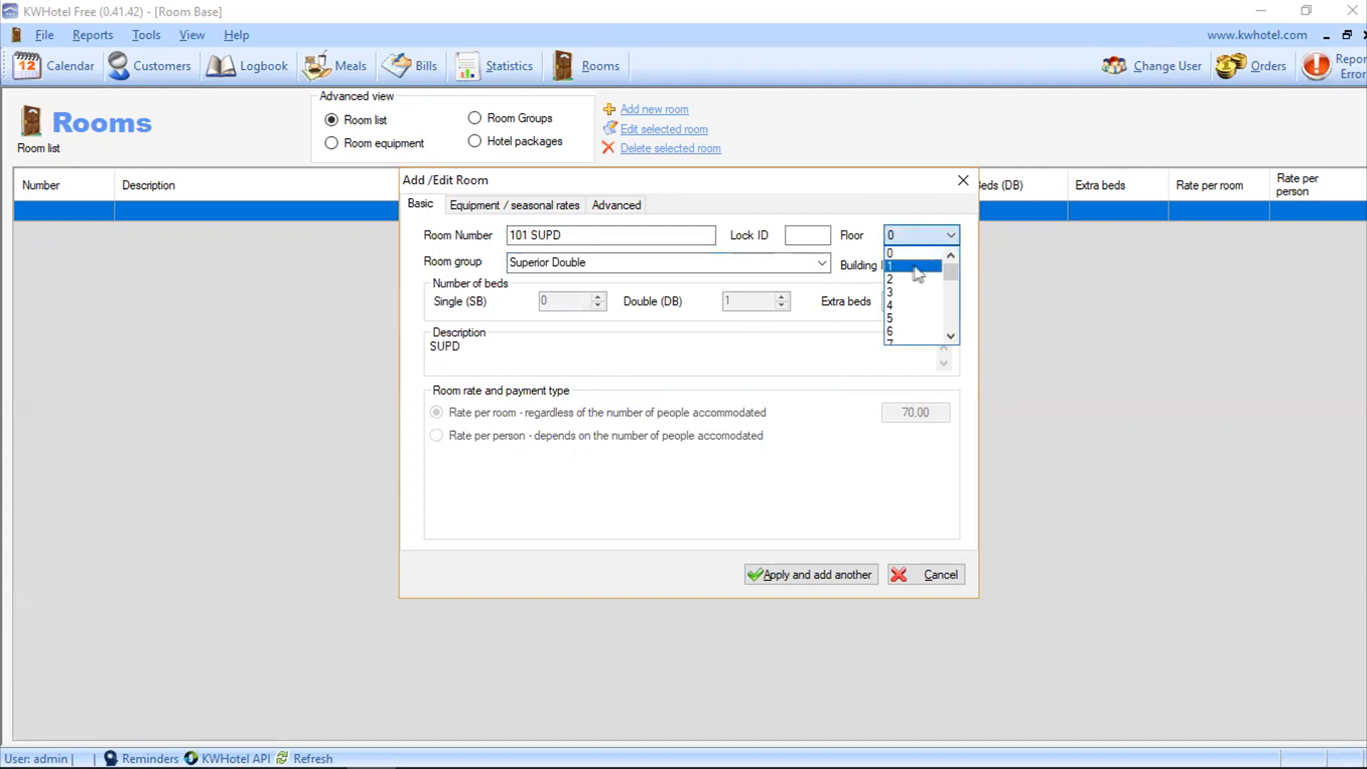
left_click(913, 267)
left_click_drag(467, 346, 420, 362)
type("Room with private garden")
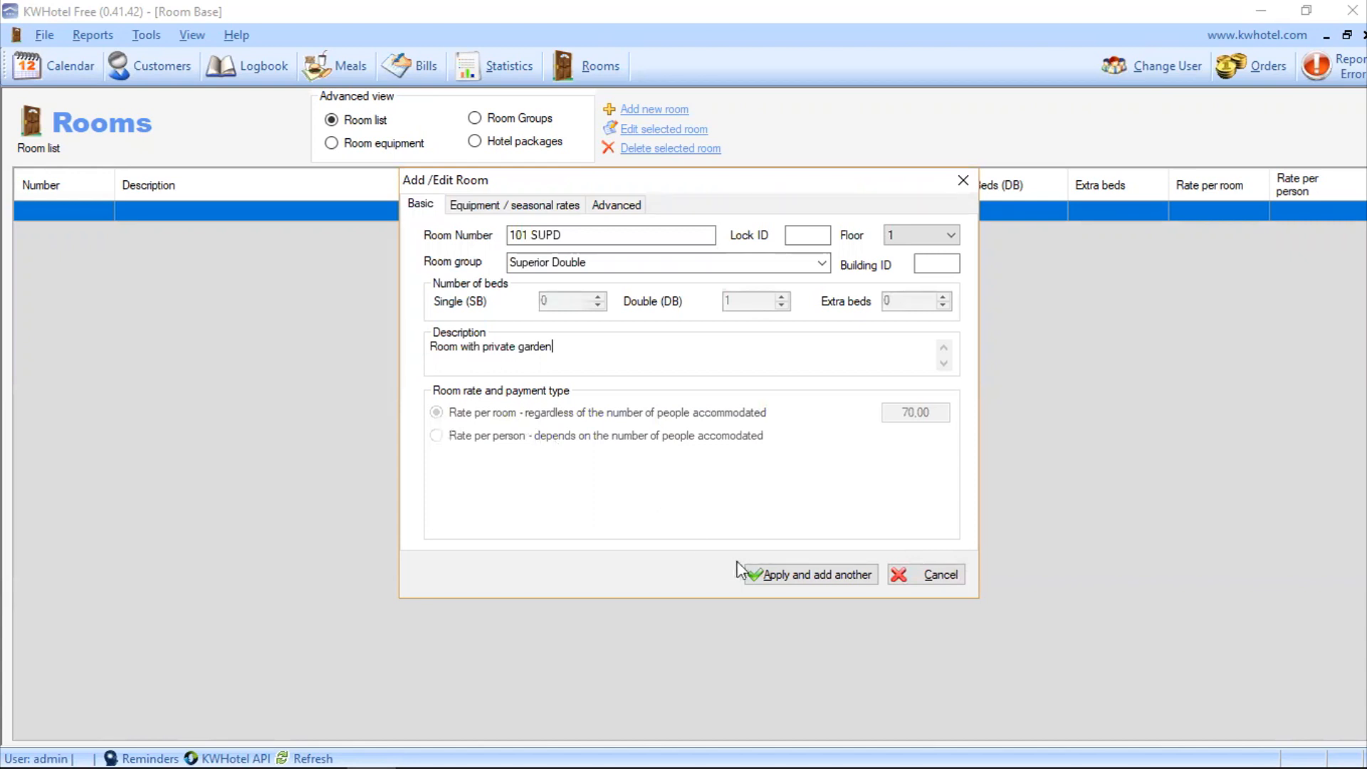
left_click(775, 576)
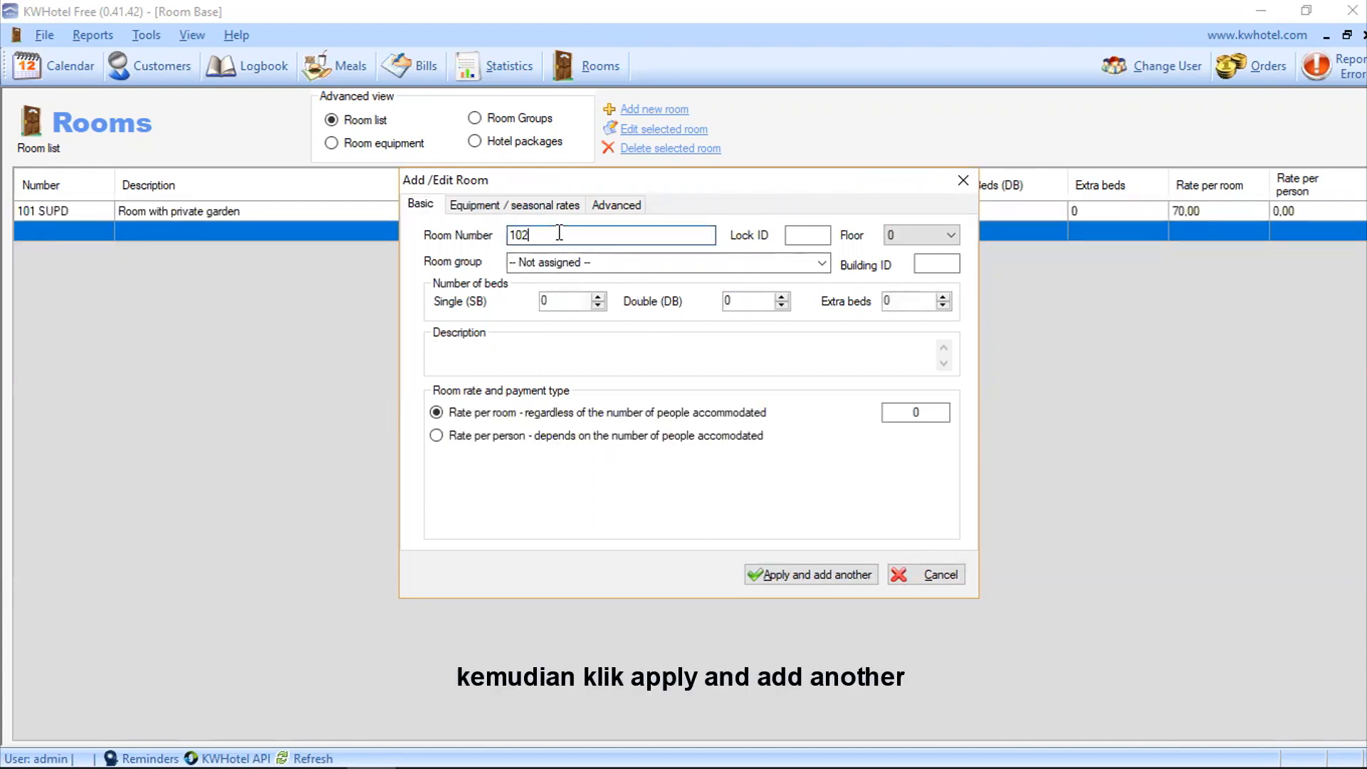
Step: Add room 102 as a Superior Twin on floor 1 described 'Room with private garden'
left_click(951, 236)
left_click(914, 267)
left_click(822, 263)
left_click(570, 398)
double_click(483, 346)
type("Room with private garden")
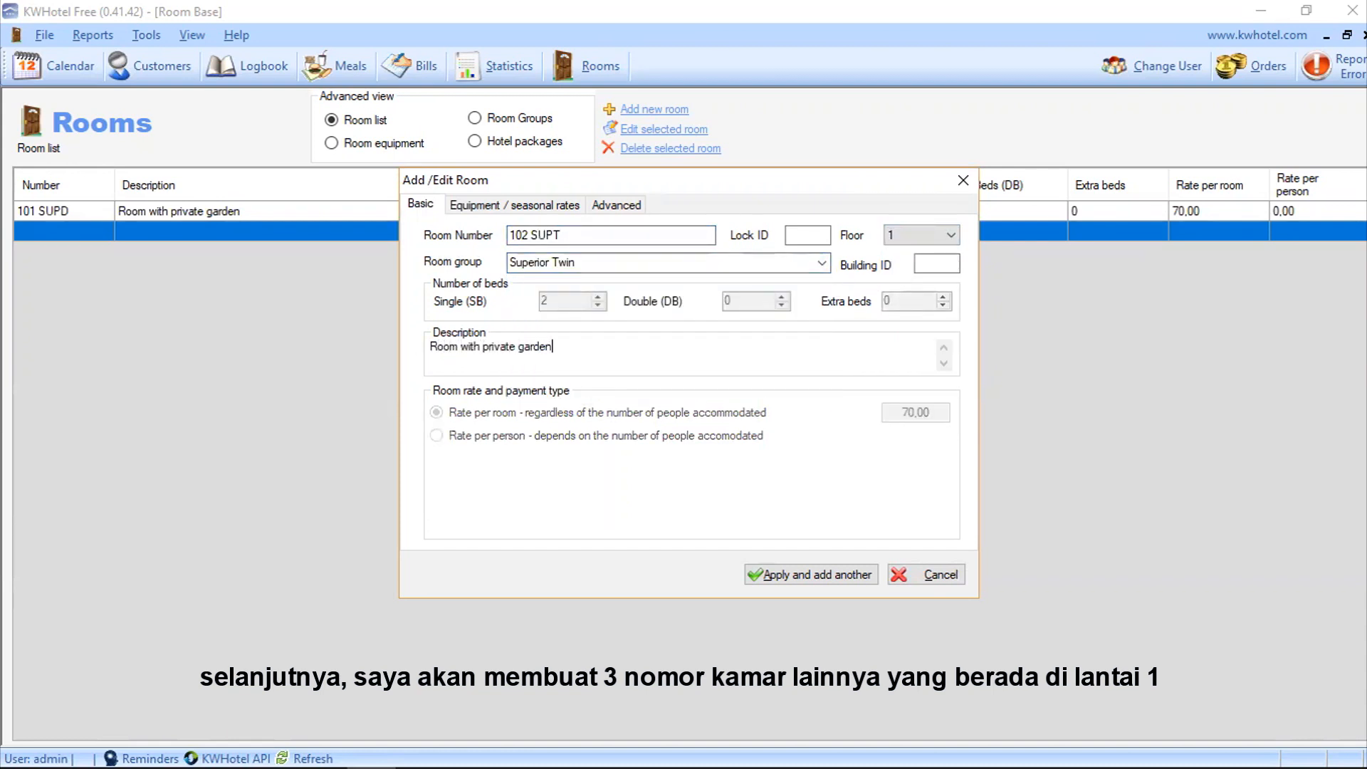
left_click(780, 575)
Step: Add room 103 SUTD as a Suite Double on floor 1 with a pool-access description
type("103")
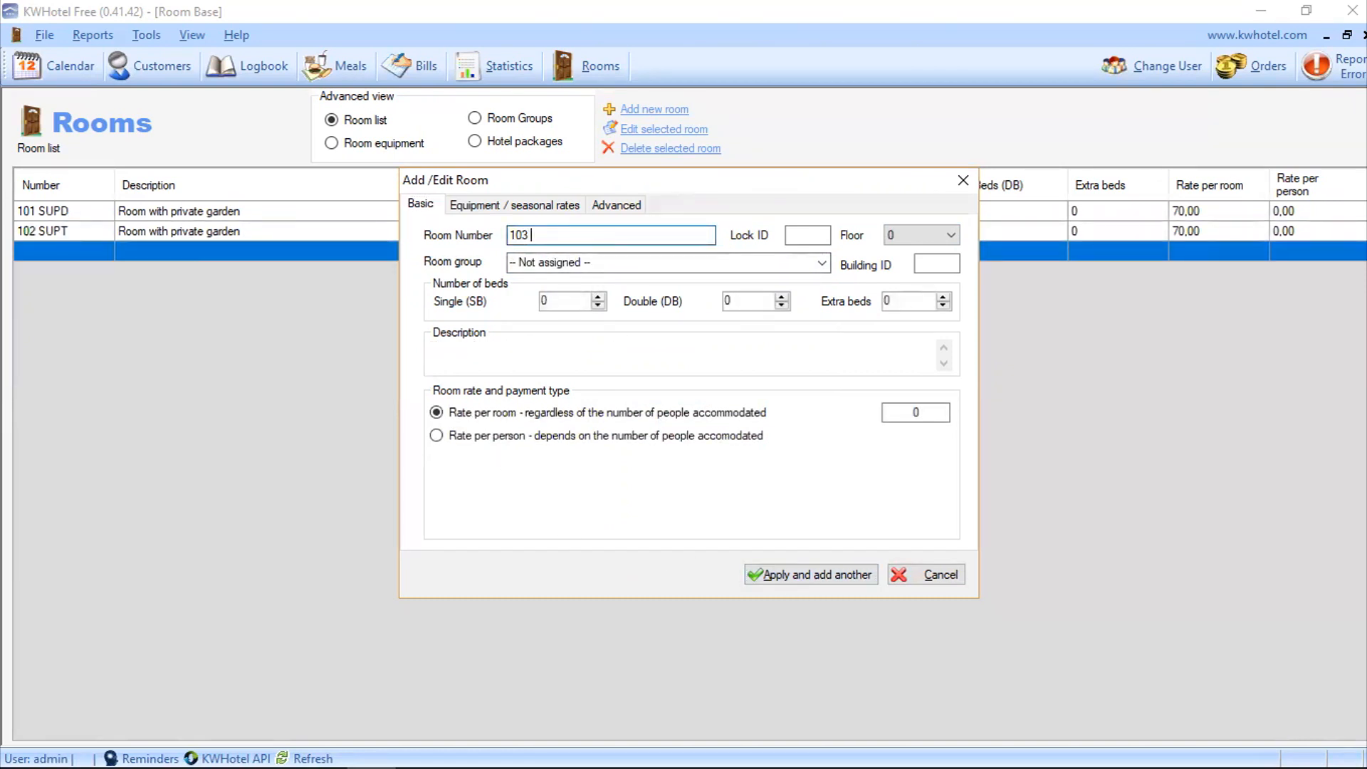
type(" SUTD")
left_click(951, 235)
left_click(915, 259)
left_click(822, 263)
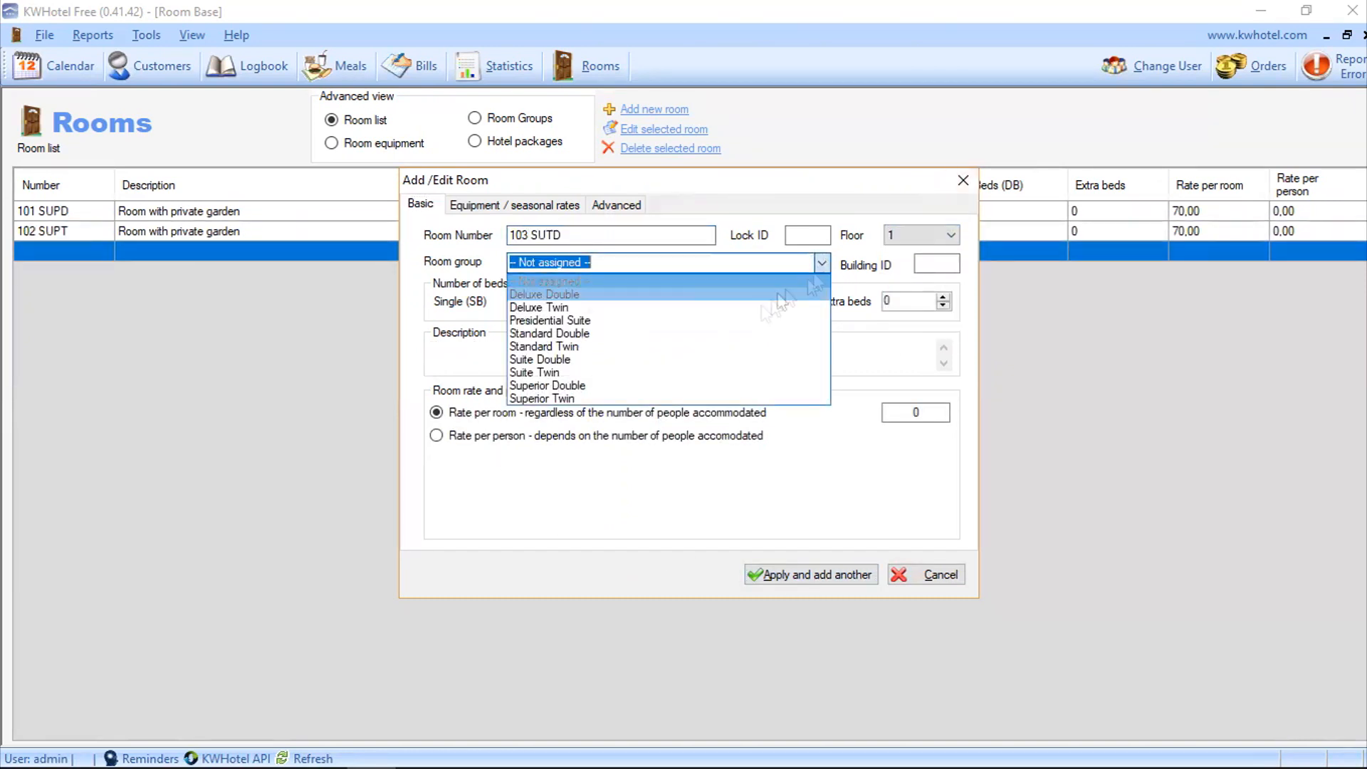
left_click(541, 370)
type("Room with pool access")
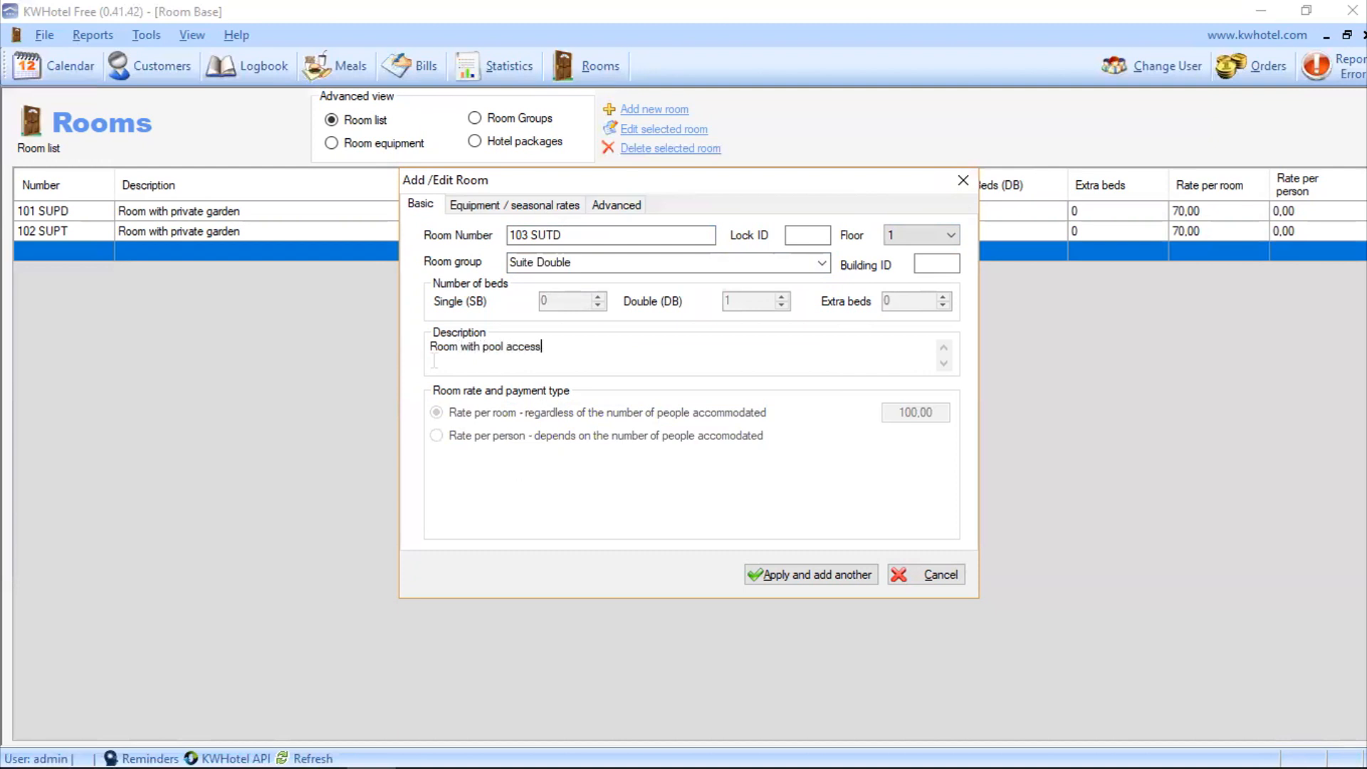
left_click(810, 575)
Step: Add room 104 as a Suite Twin on floor 1 with a pool-related description
type("SU")
left_click(951, 235)
left_click(915, 260)
left_click(822, 263)
left_click(506, 391)
double_click(500, 364)
type("Room with pool access")
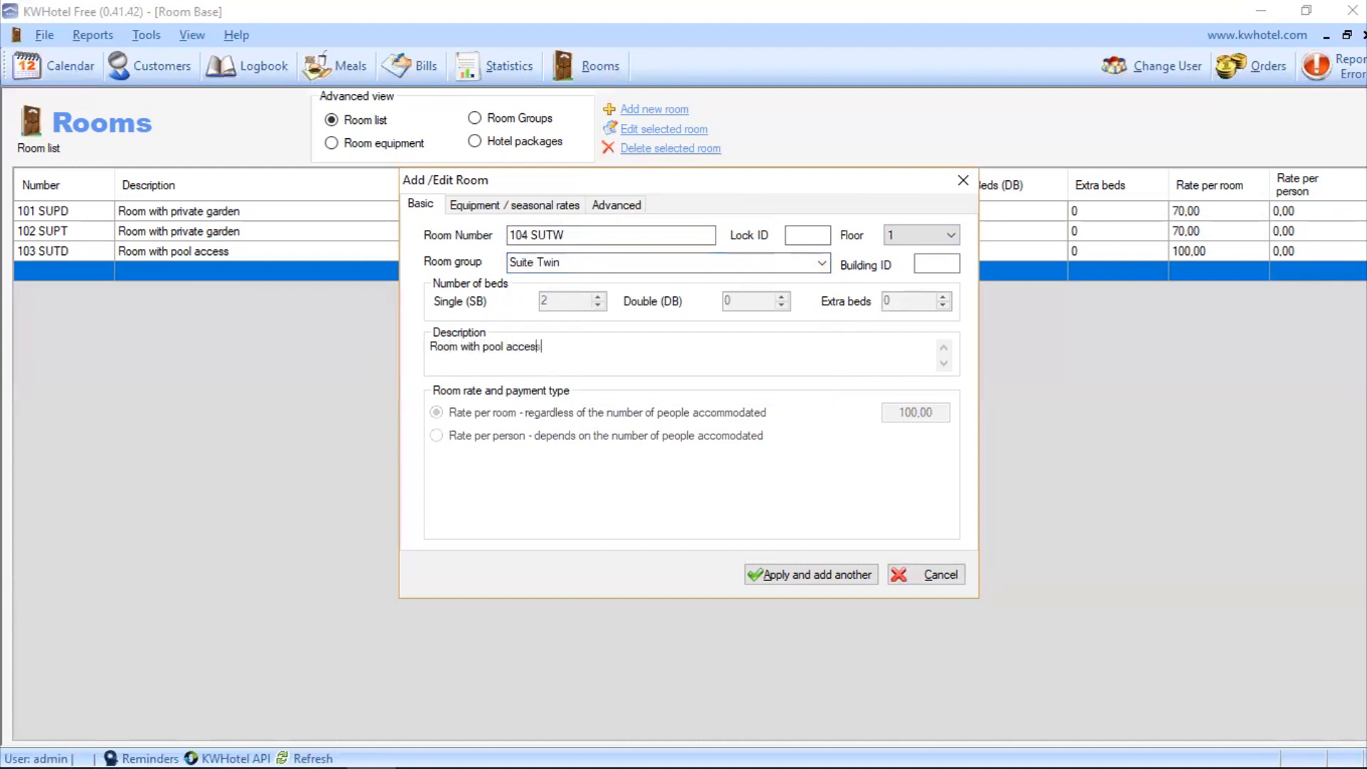
left_click(810, 574)
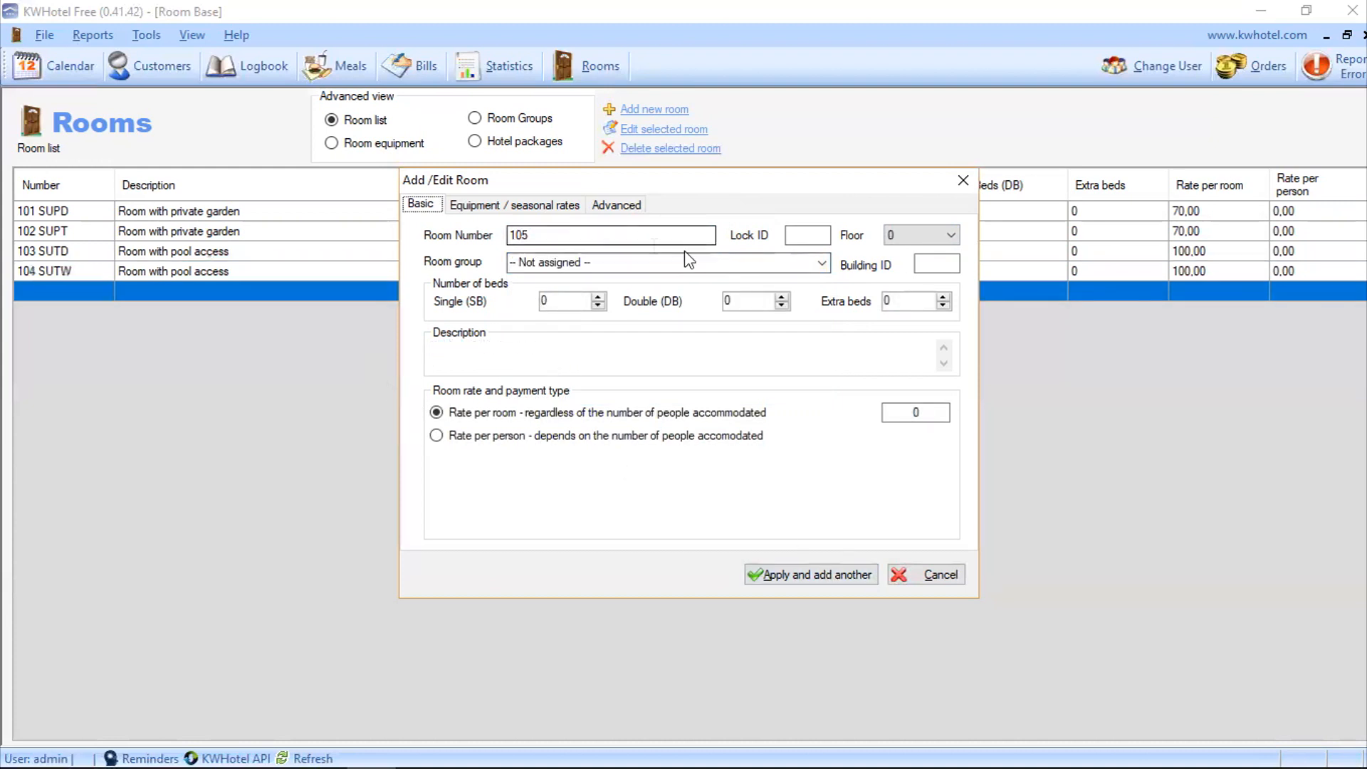
Step: Begin room 201 STD as a Standard Double on floor 2, clearing its default description
type("201 STD")
left_click(950, 235)
left_click(919, 273)
left_click(821, 262)
left_click(541, 319)
left_click(462, 349)
key("BackSpace")
key("BackSpace")
key("BackSpace")
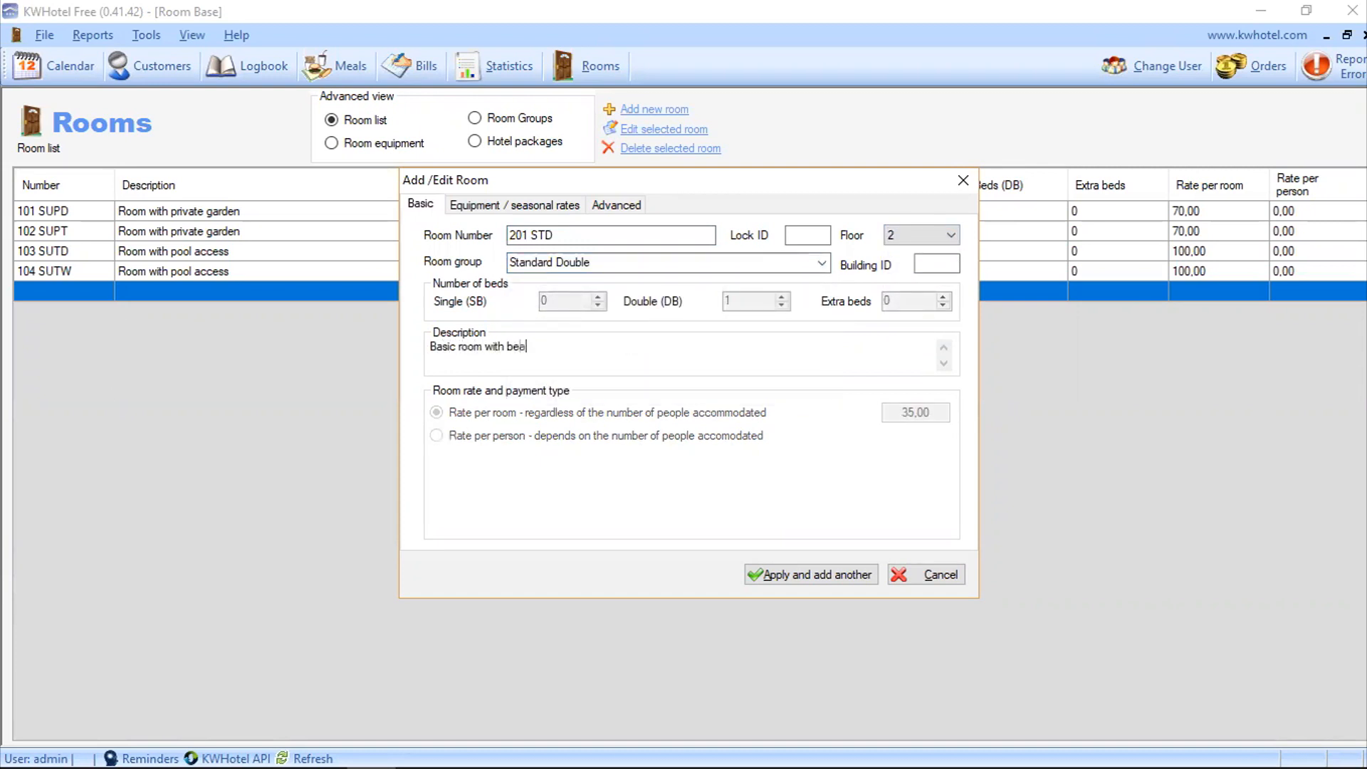
Step: Save room 201 and add room 202 as a Standard Twin on floor 2
left_click(756, 574)
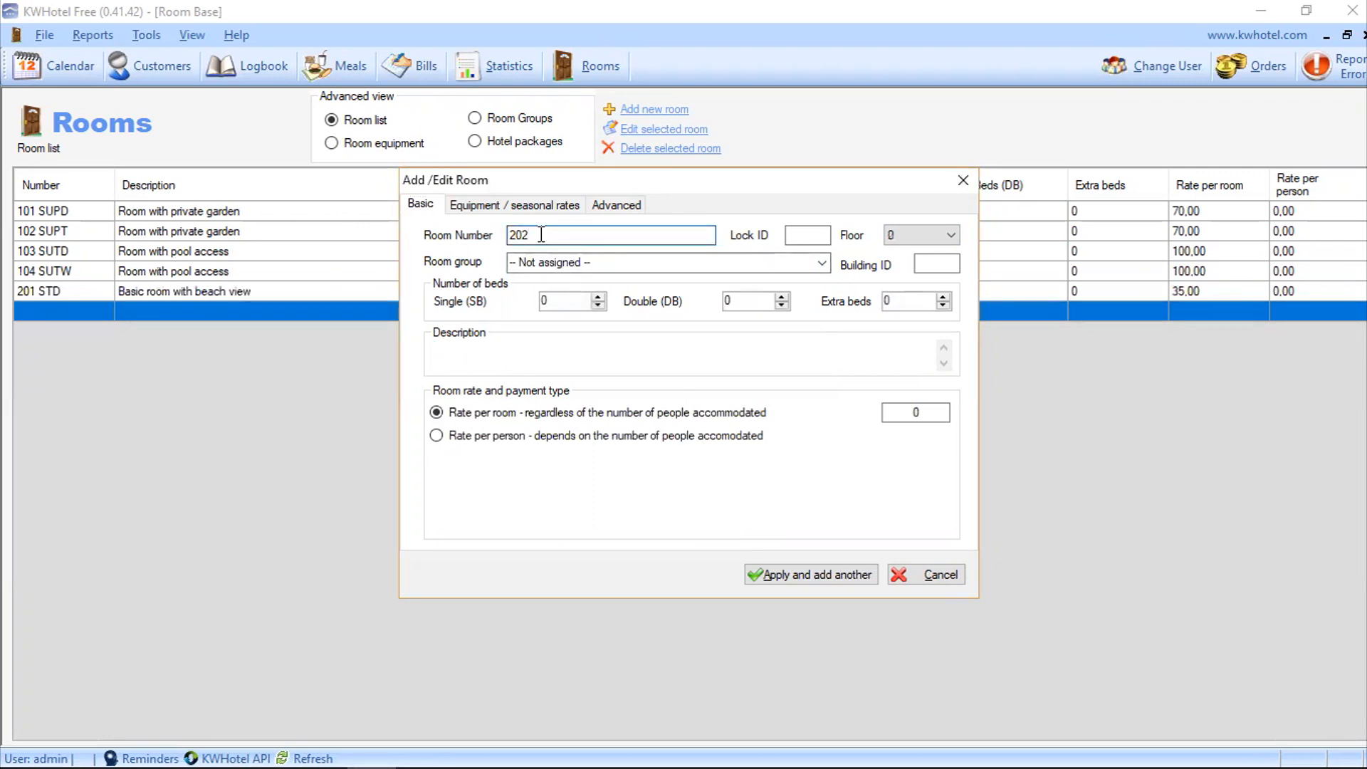
left_click(951, 235)
left_click(919, 273)
left_click(822, 263)
left_click(541, 360)
left_click_drag(456, 348, 408, 353)
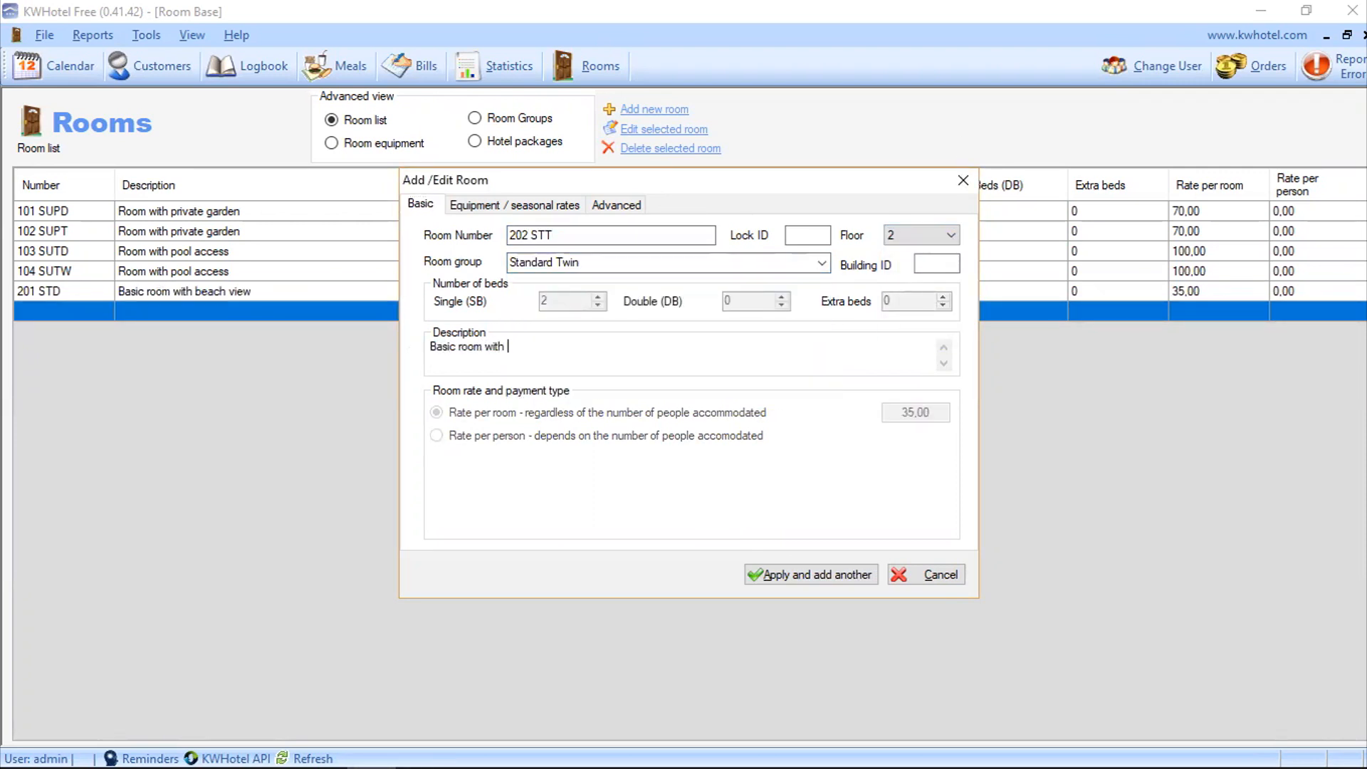
left_click(800, 571)
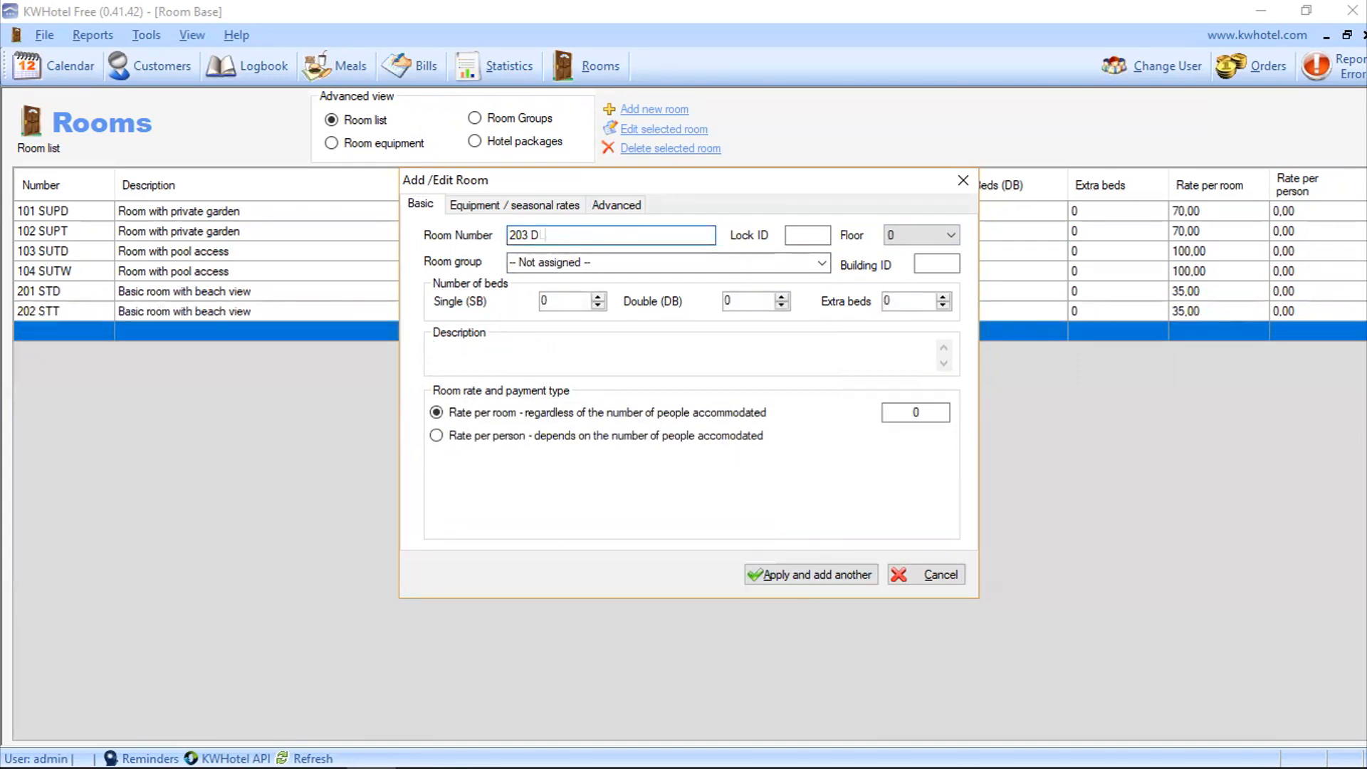
Step: Add room 203 as a Deluxe Double on floor 2 with a 'Room' description
left_click(822, 263)
left_click(541, 292)
left_click(951, 235)
left_click(919, 274)
left_click_drag(463, 346, 385, 349)
type("Room with living room")
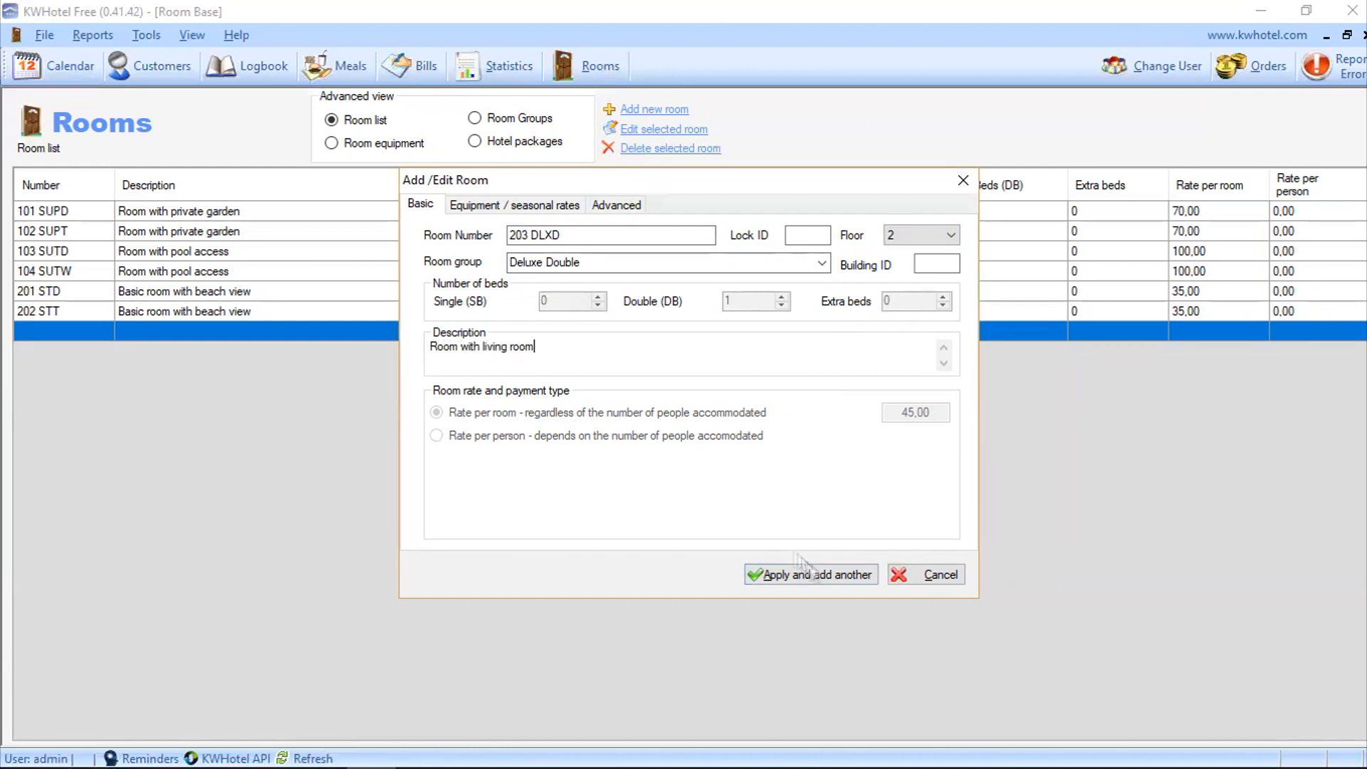
left_click(817, 571)
Step: Add room 204 DLXT, a Deluxe Twin on floor 2, described 'Room with kitchen'
left_click(822, 263)
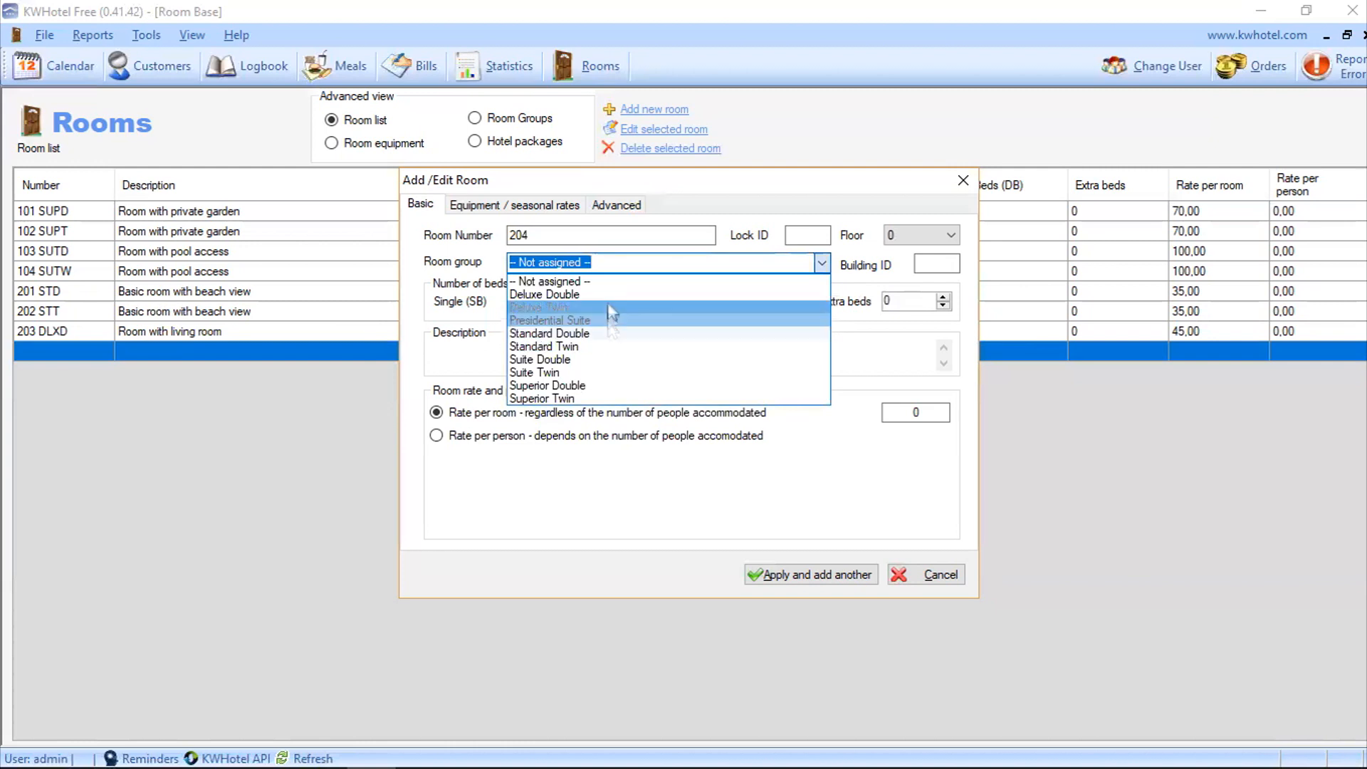
left_click(641, 307)
type("XT")
left_click(922, 239)
left_click(915, 279)
left_click_drag(501, 347, 420, 346)
type("Room with kitchen")
left_click(801, 574)
Step: Add room 301 PS as a Presidential Suite on floor 3, then close the room dialog
double_click(538, 236)
type("301 PS")
left_click(922, 235)
left_click(915, 291)
left_click(783, 263)
left_click(556, 303)
left_click(501, 352)
key("BackSpace")
key("BackSpace")
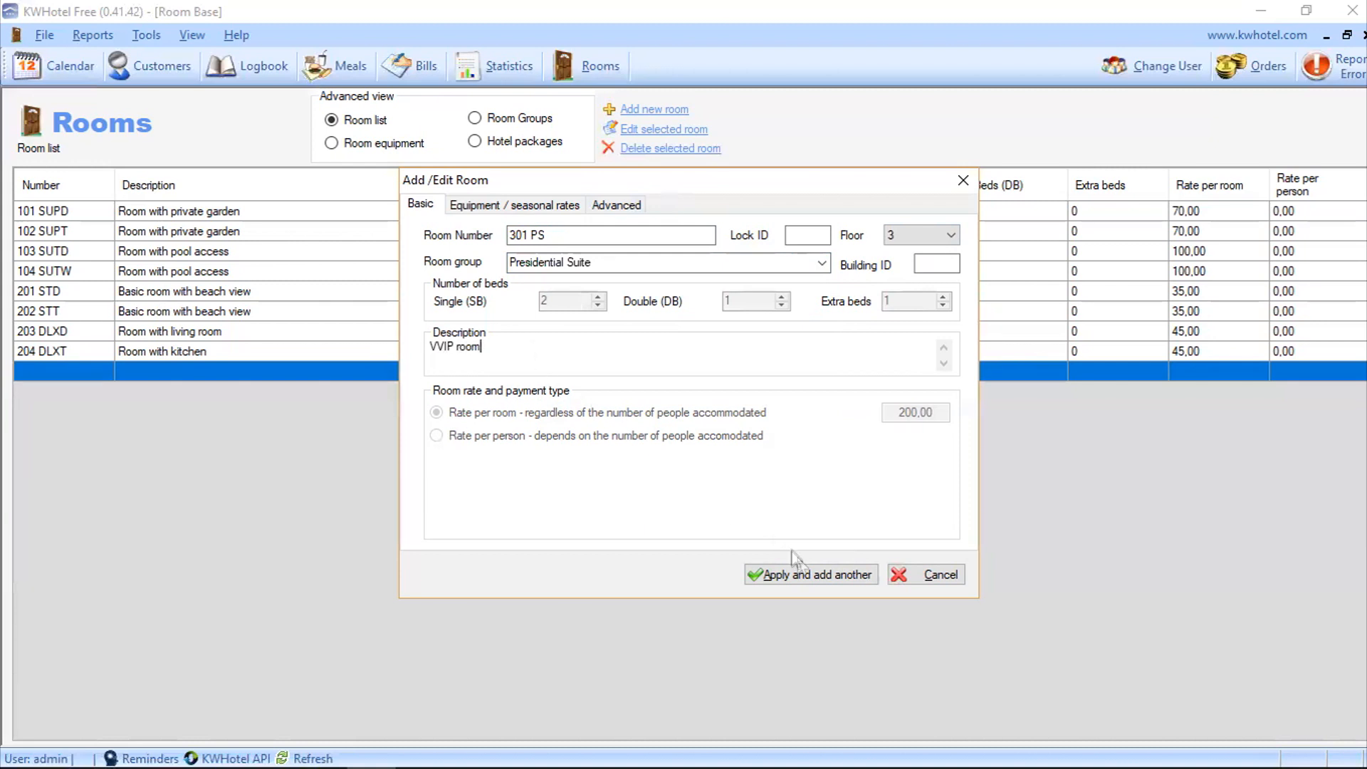
left_click(810, 574)
left_click(904, 576)
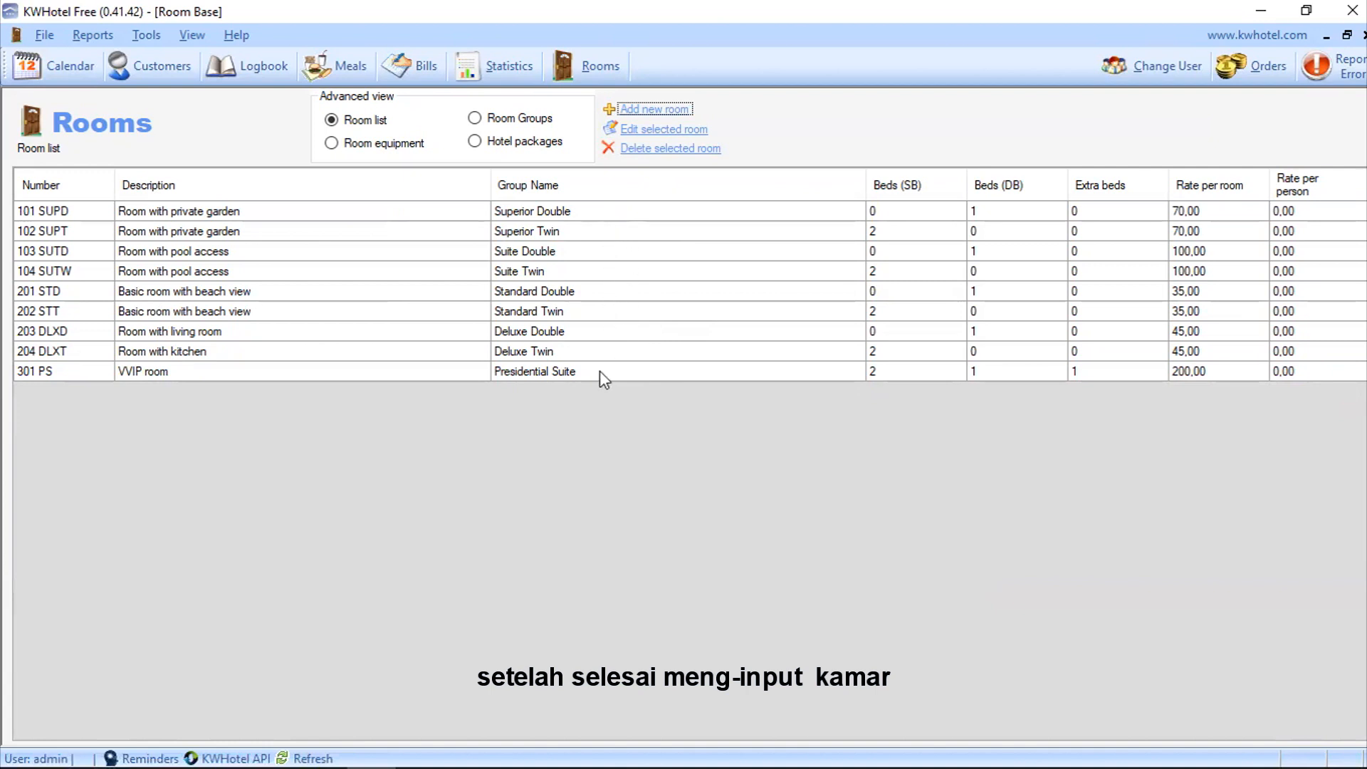
Step: Edit room 202 STT's description to 'Basic room with garden and pool view' and save
left_click(430, 311)
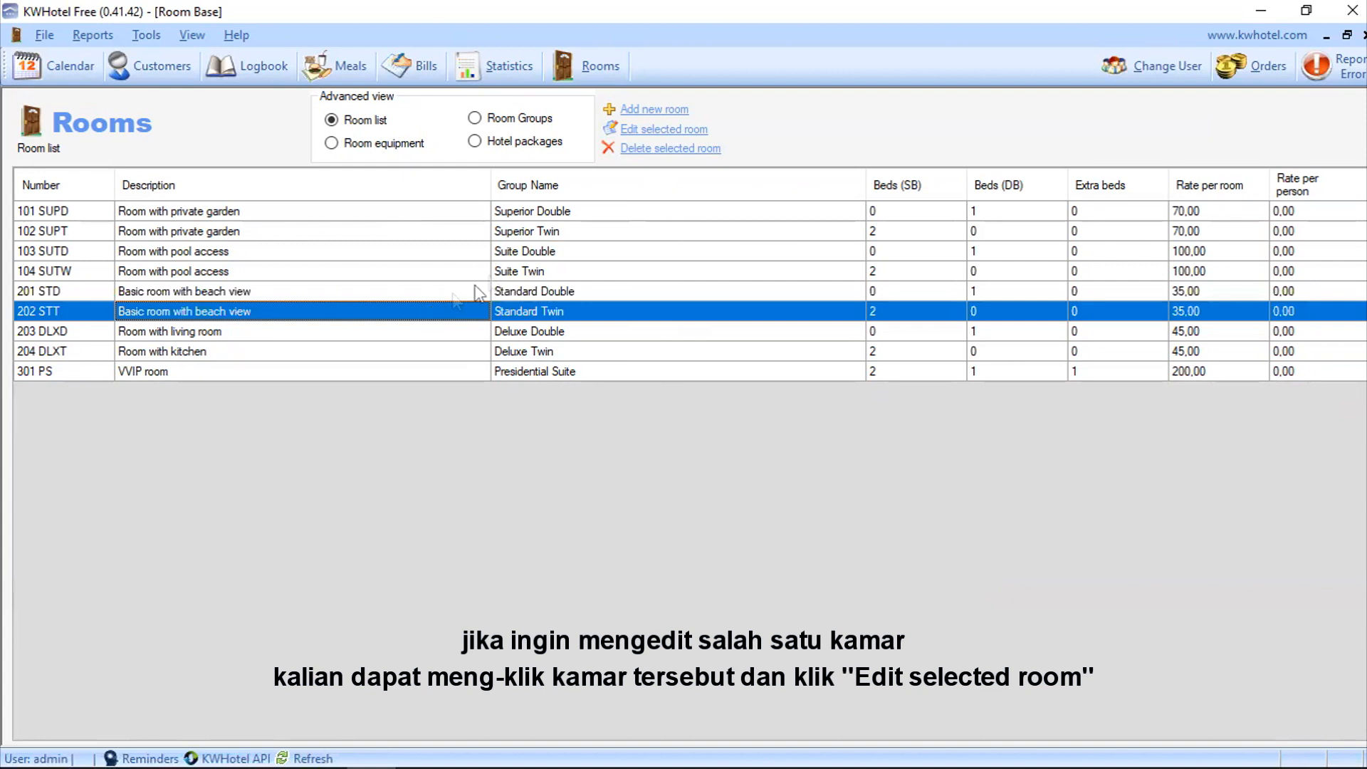
left_click(640, 136)
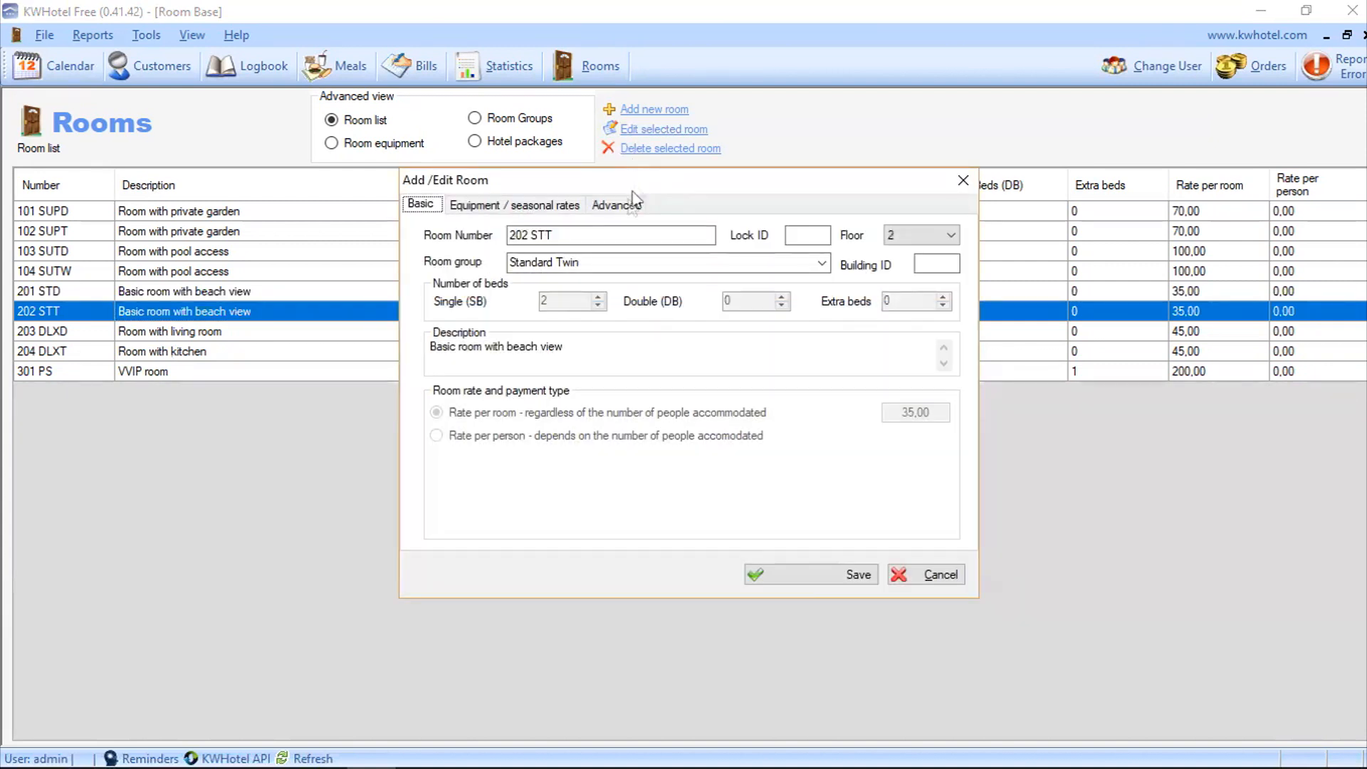
left_click(539, 350)
key("BackSpace")
key("BackSpace")
key("BackSpace")
key("BackSpace")
type("garden")
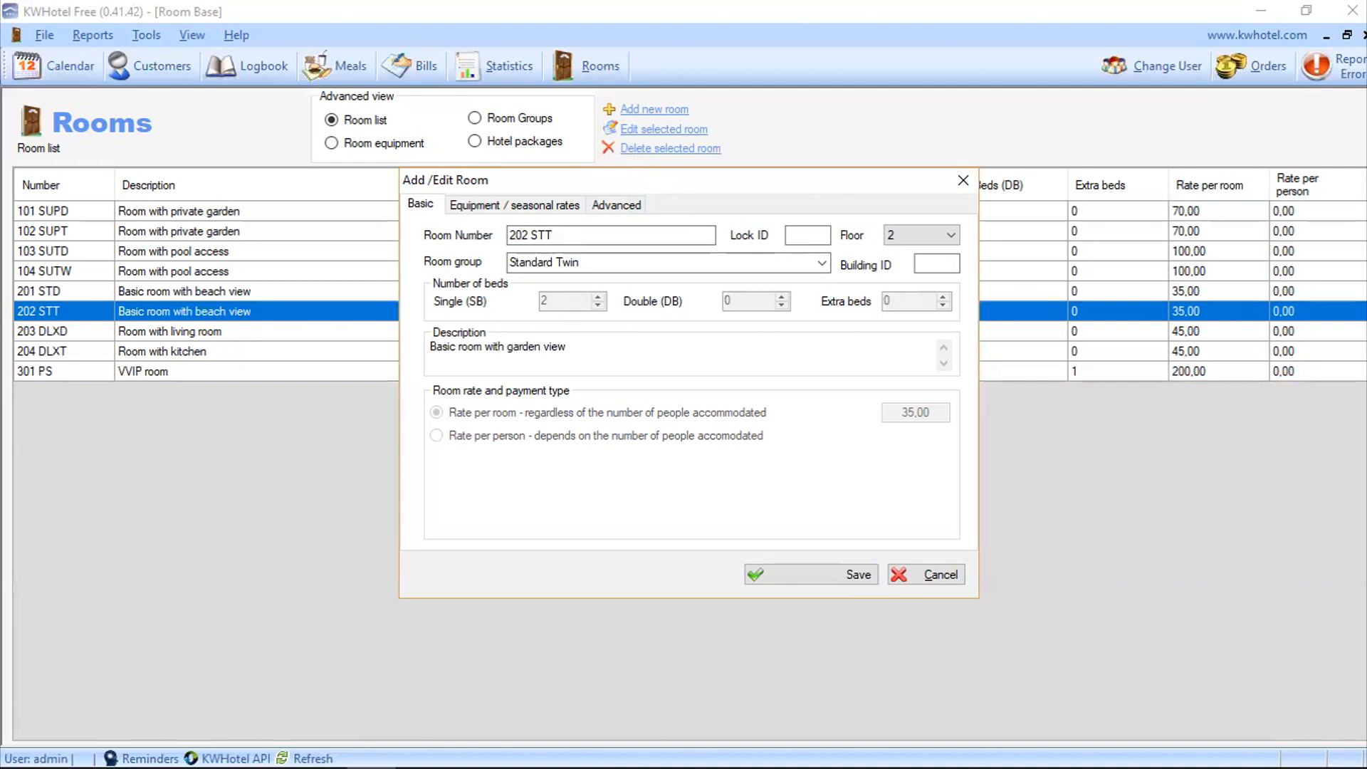
type(" and pool")
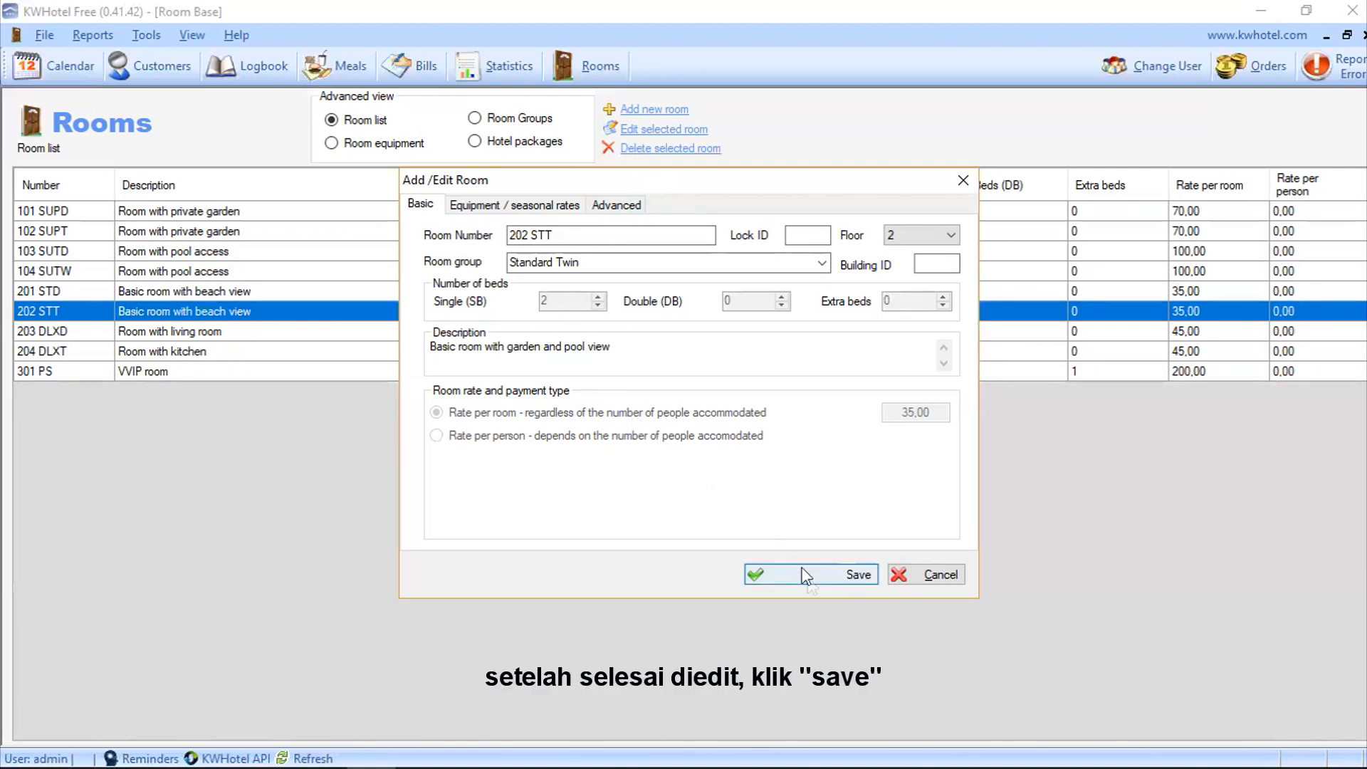
left_click(755, 574)
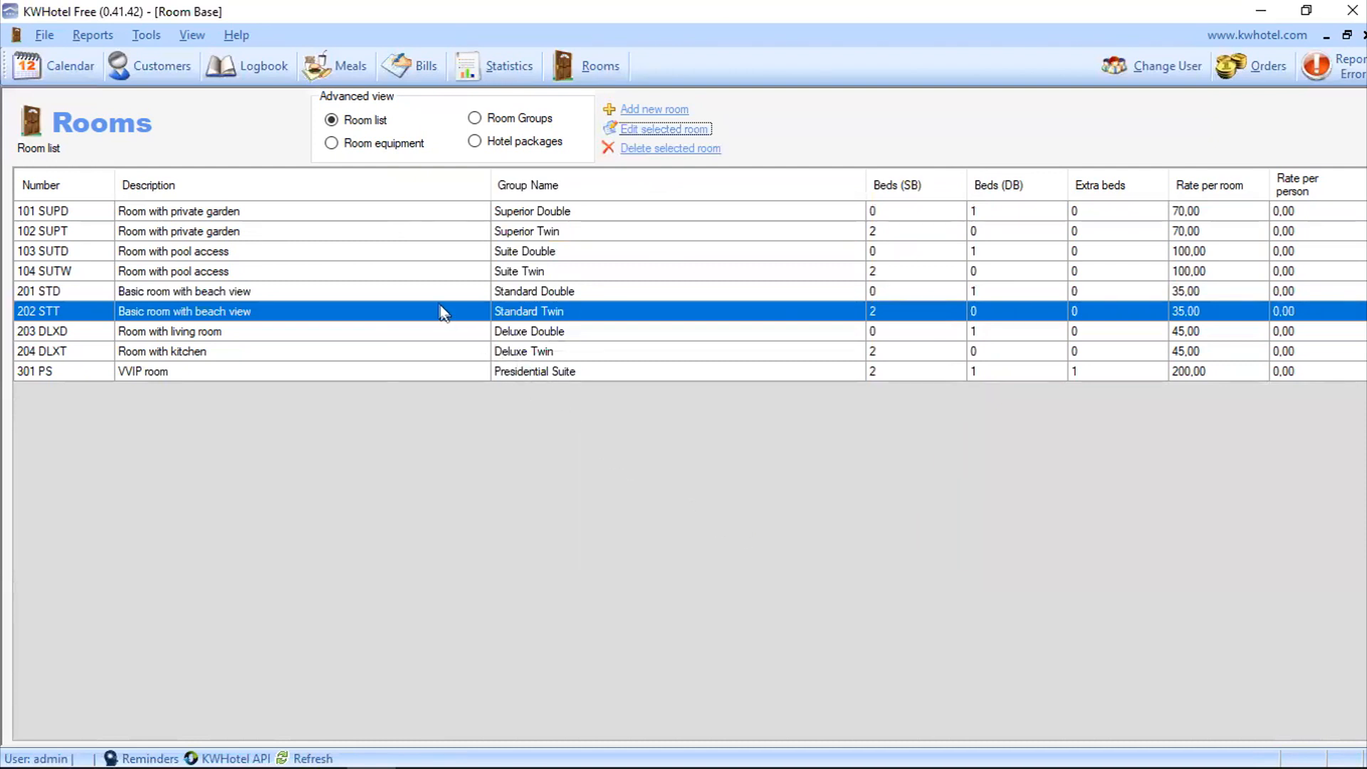
Step: Reselect room 202 STT to verify its description, then go to the calendar
left_click(418, 289)
left_click(407, 316)
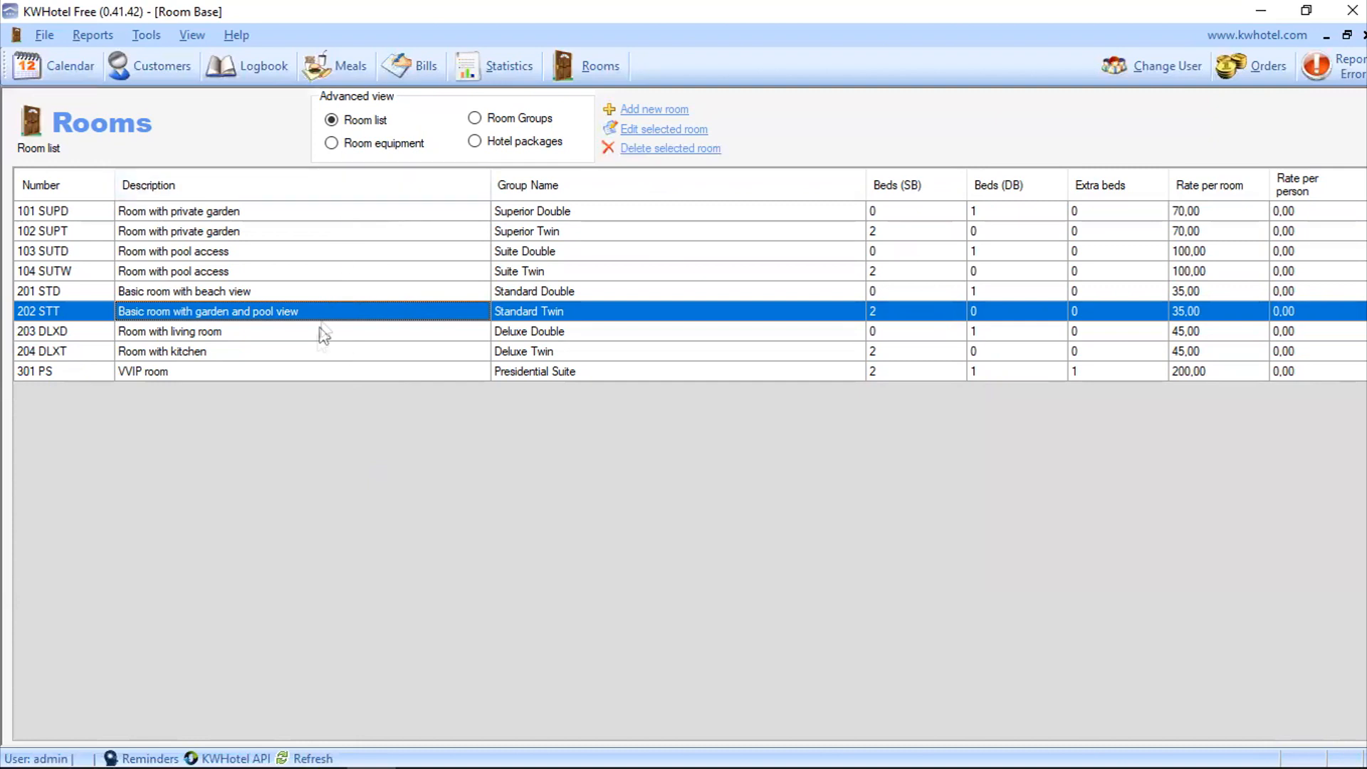
left_click(60, 74)
Step: Widen the calendar to show days through 15 April and make the room rows taller
left_click(62, 74)
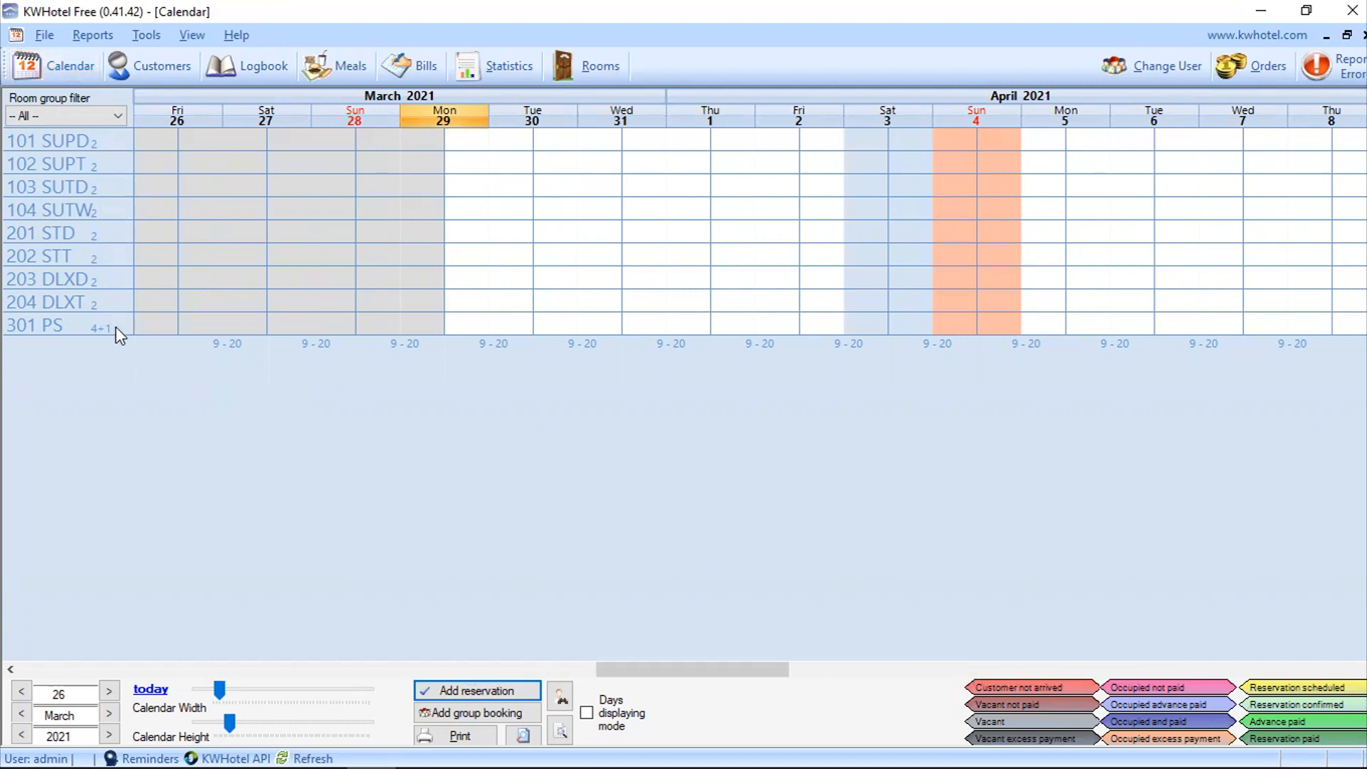
left_click(236, 692)
left_click_drag(233, 693, 242, 694)
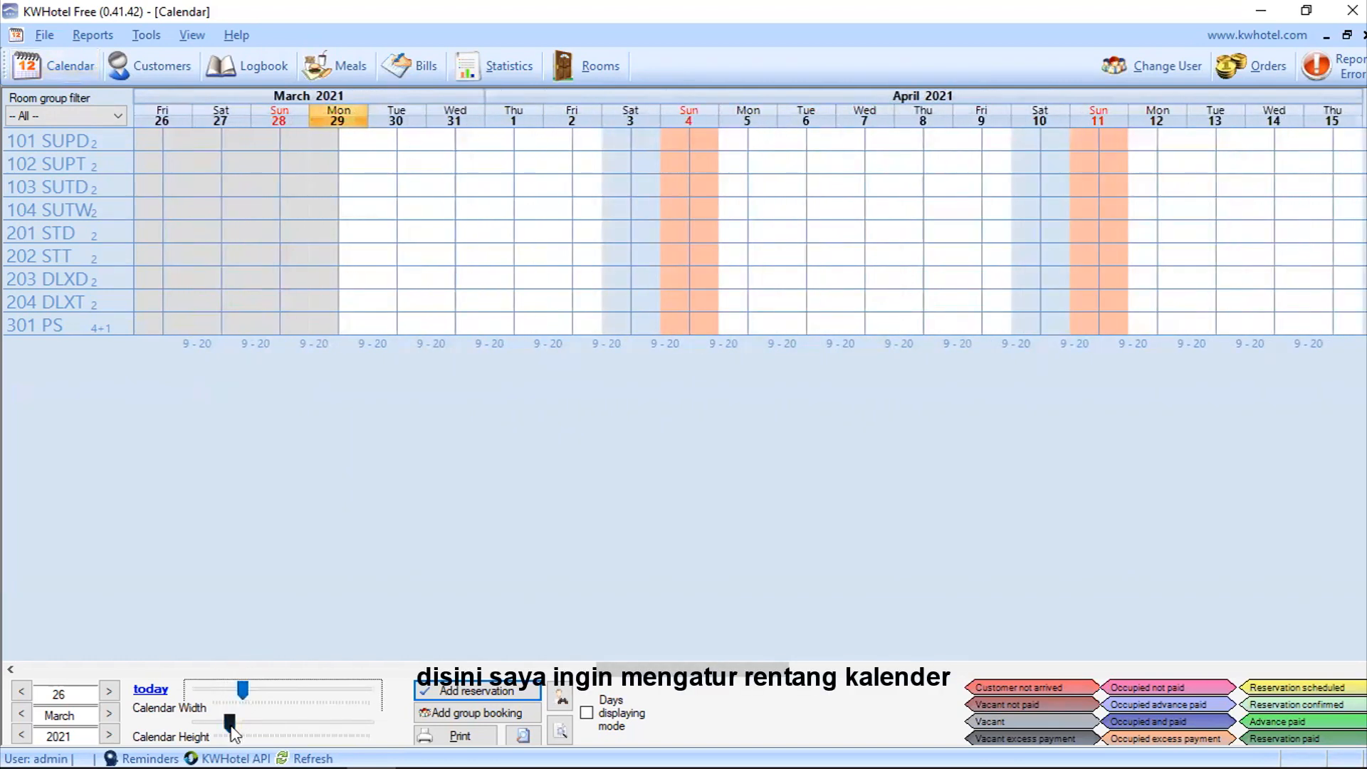
left_click(229, 725)
left_click_drag(228, 724, 277, 713)
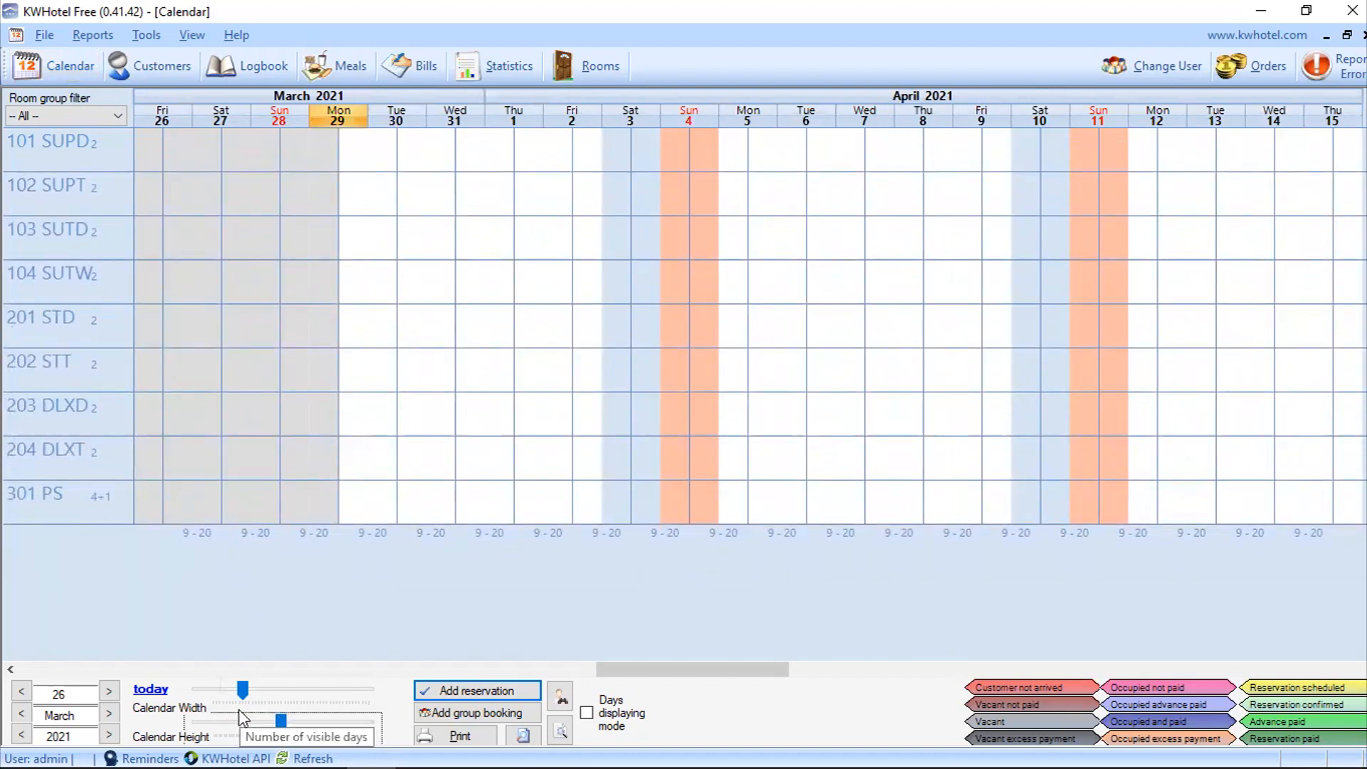
Step: Mark room 101 SUPD as clean and filter the calendar to Suite Twin rooms
right_click(121, 159)
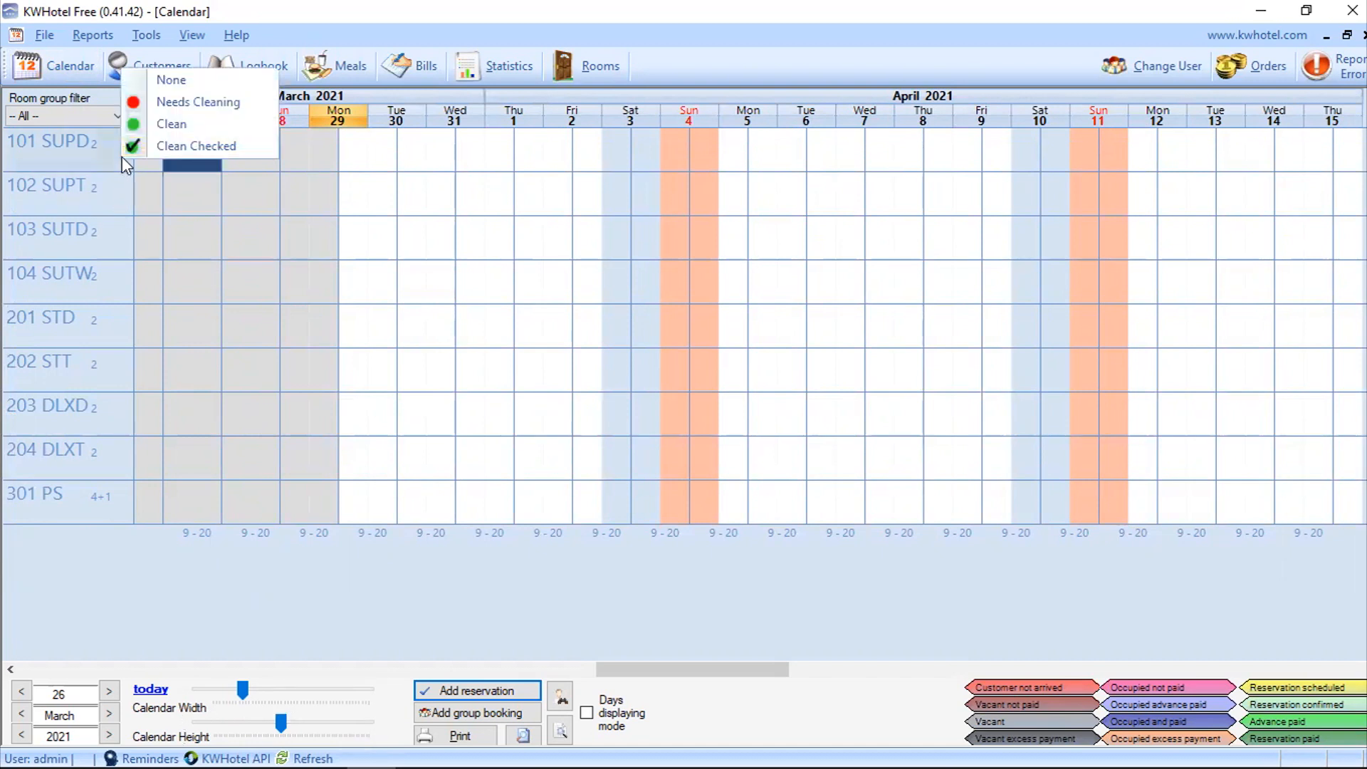
left_click(150, 121)
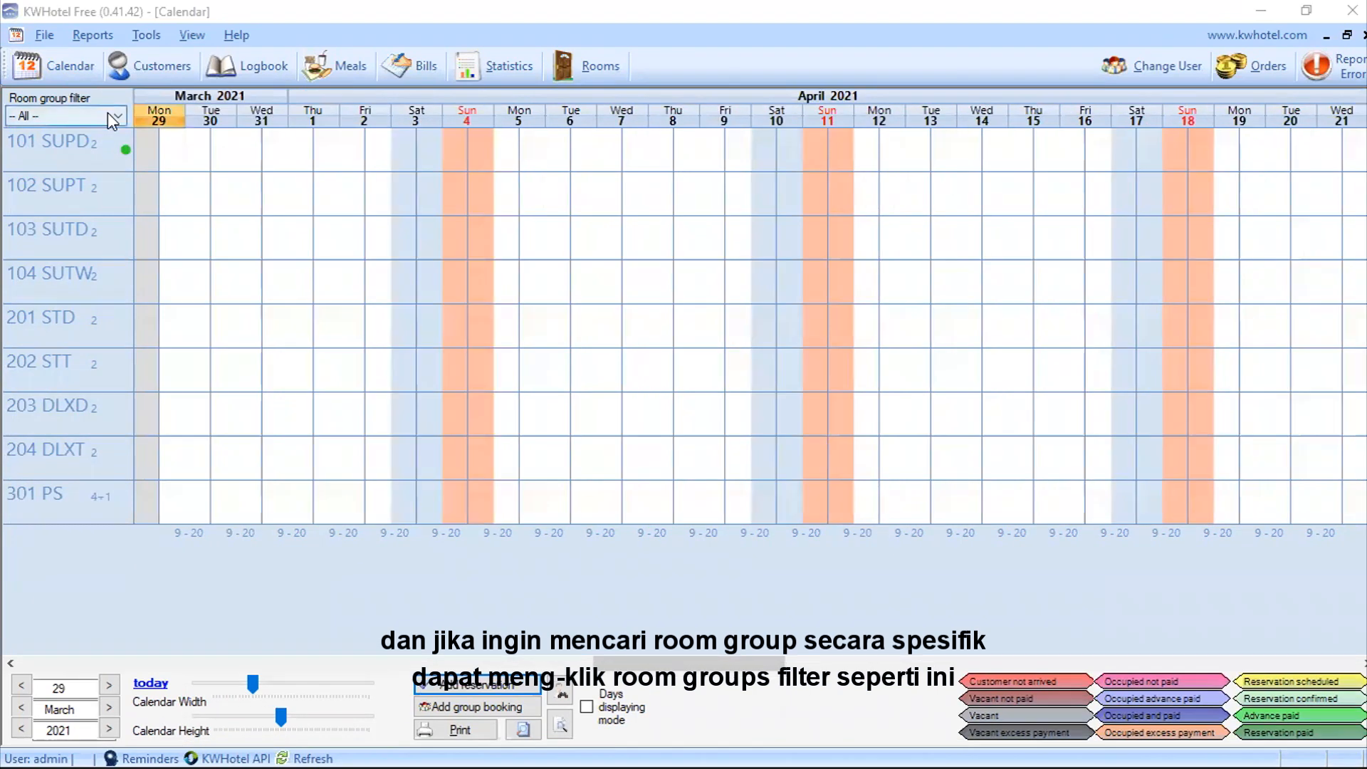
left_click(109, 113)
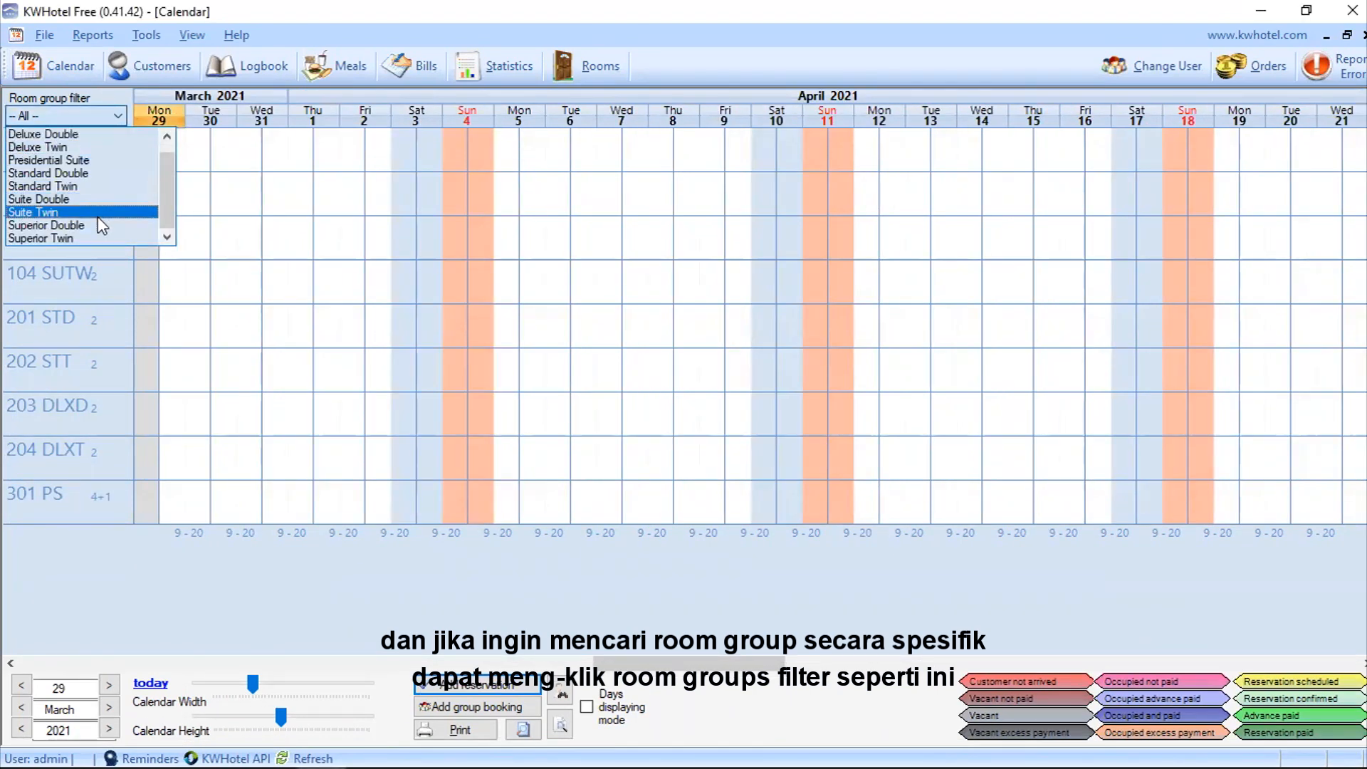
left_click(98, 214)
left_click(97, 217)
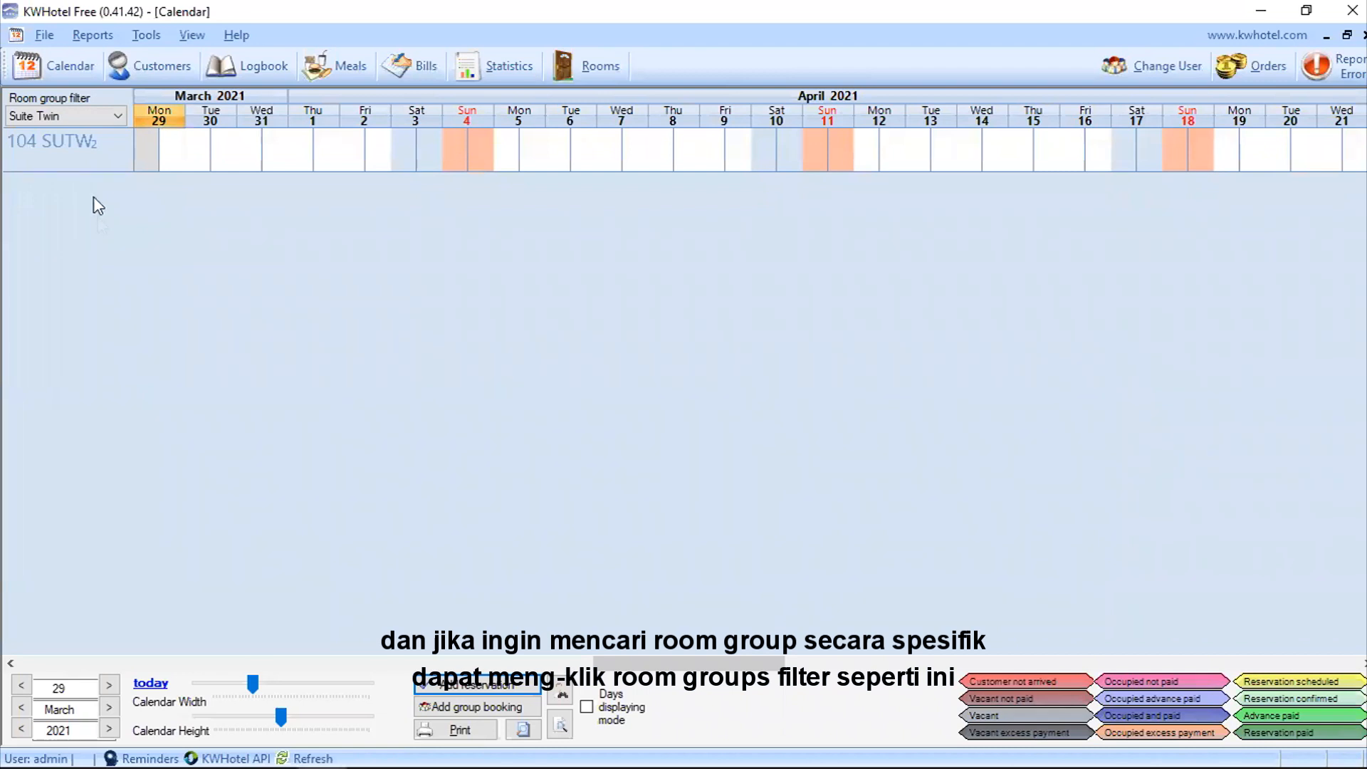
Step: Filter the calendar to Deluxe Twin rooms, then set the room group filter back to All
left_click(112, 119)
left_click(103, 148)
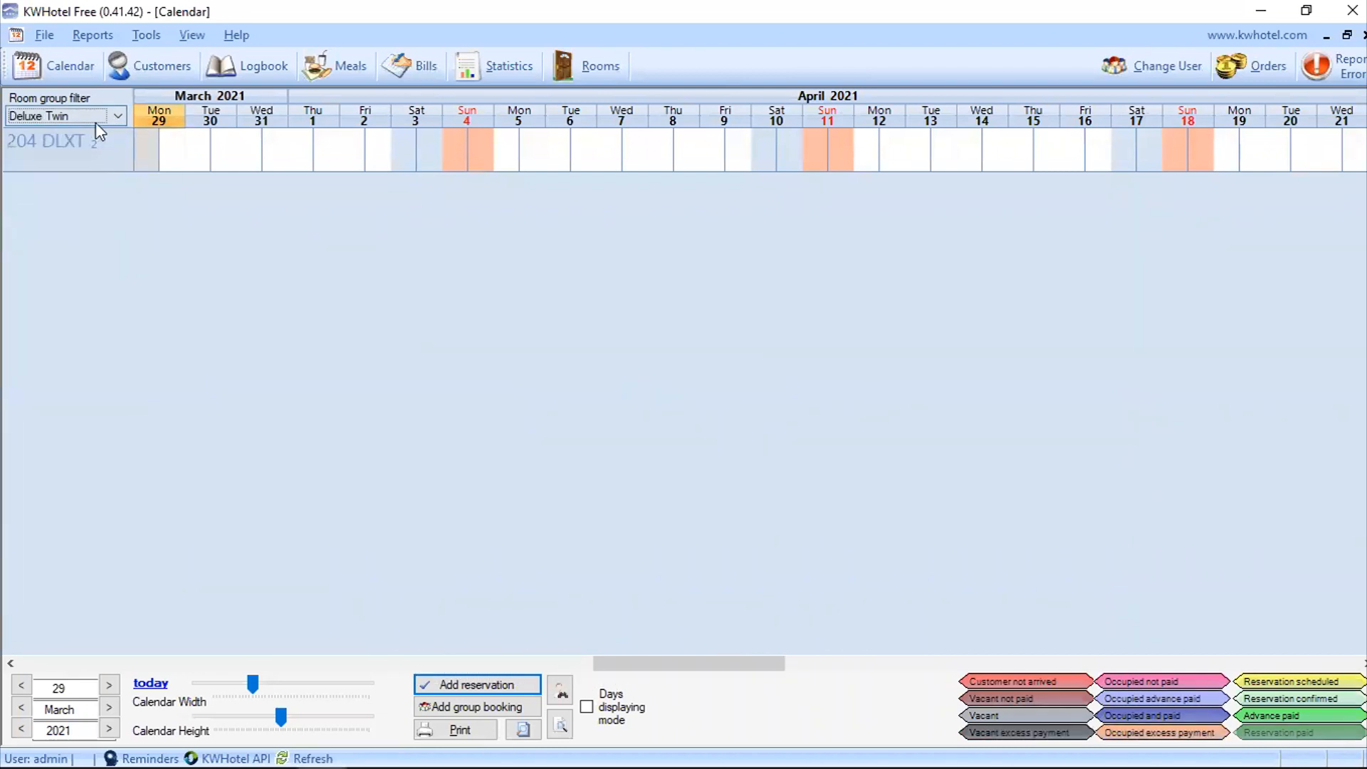
left_click(103, 124)
scroll(97, 148, "up", 1)
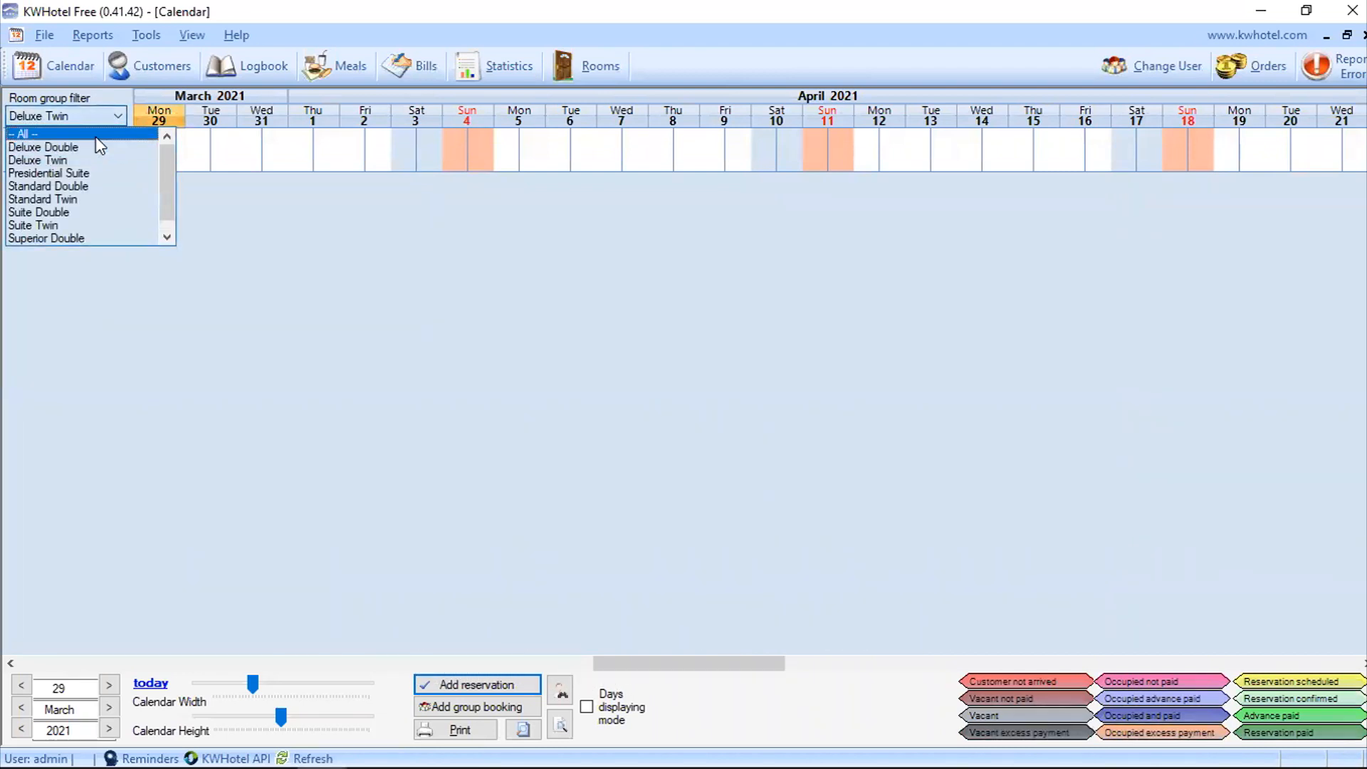
left_click(96, 135)
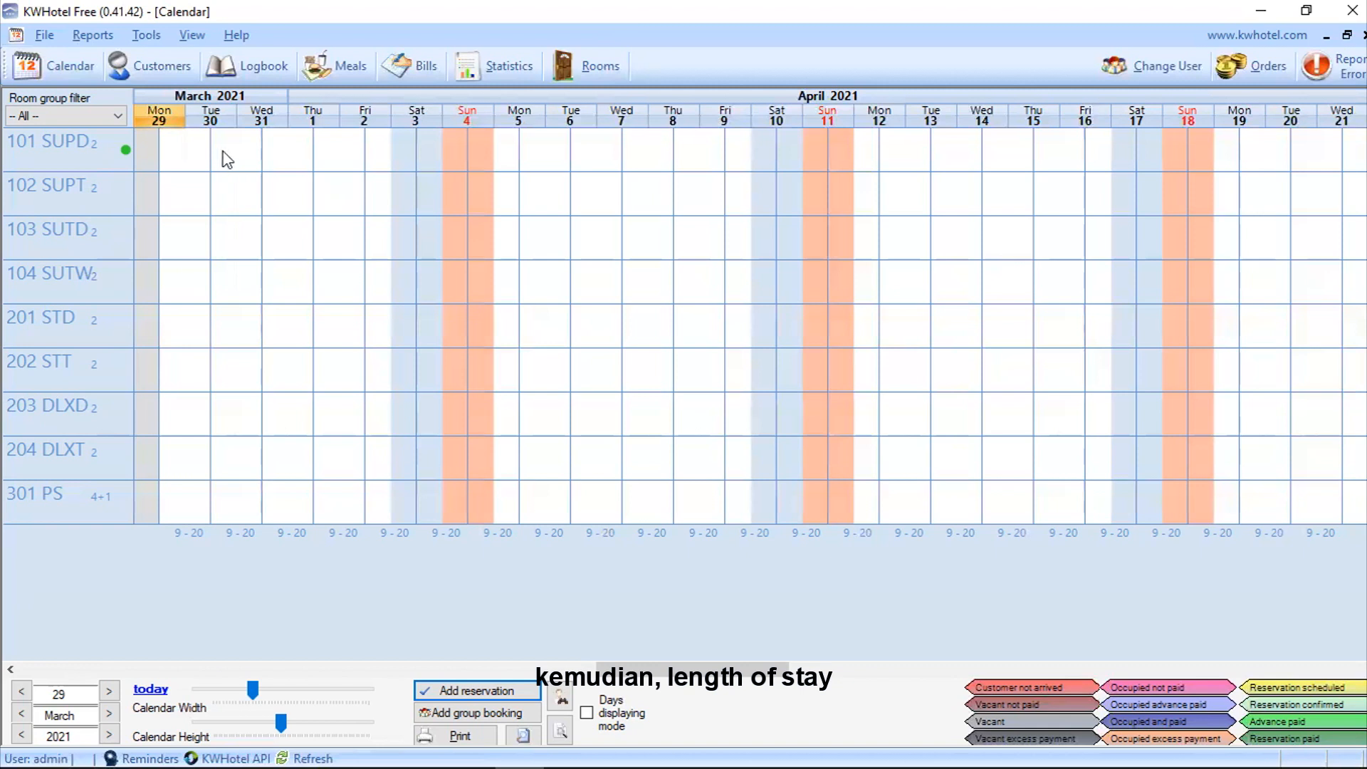
Step: Demonstrate and clear a date block, then block room 102 SUPT for 1–4 June and start a reservation
left_click_drag(227, 158, 391, 176)
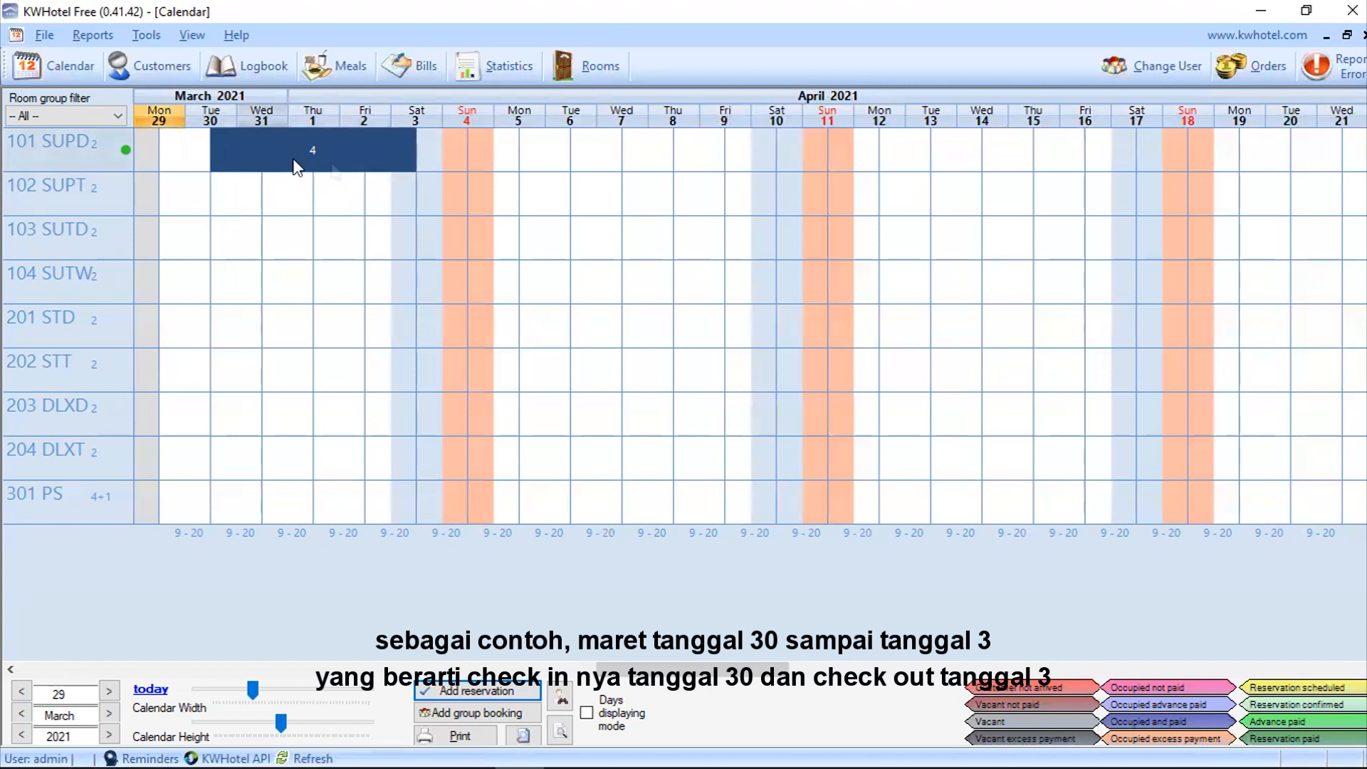
left_click(382, 598)
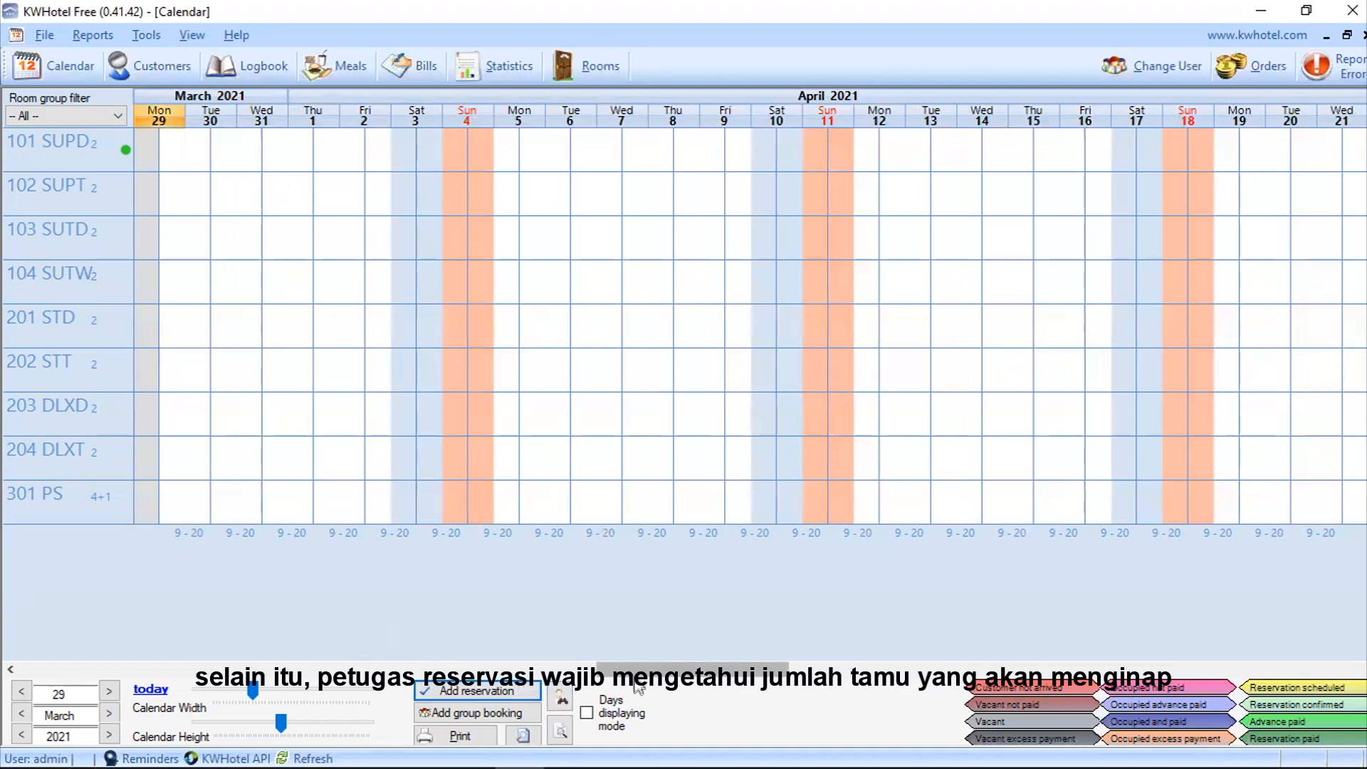
left_click_drag(621, 669, 1276, 684)
left_click_drag(663, 668, 1130, 584)
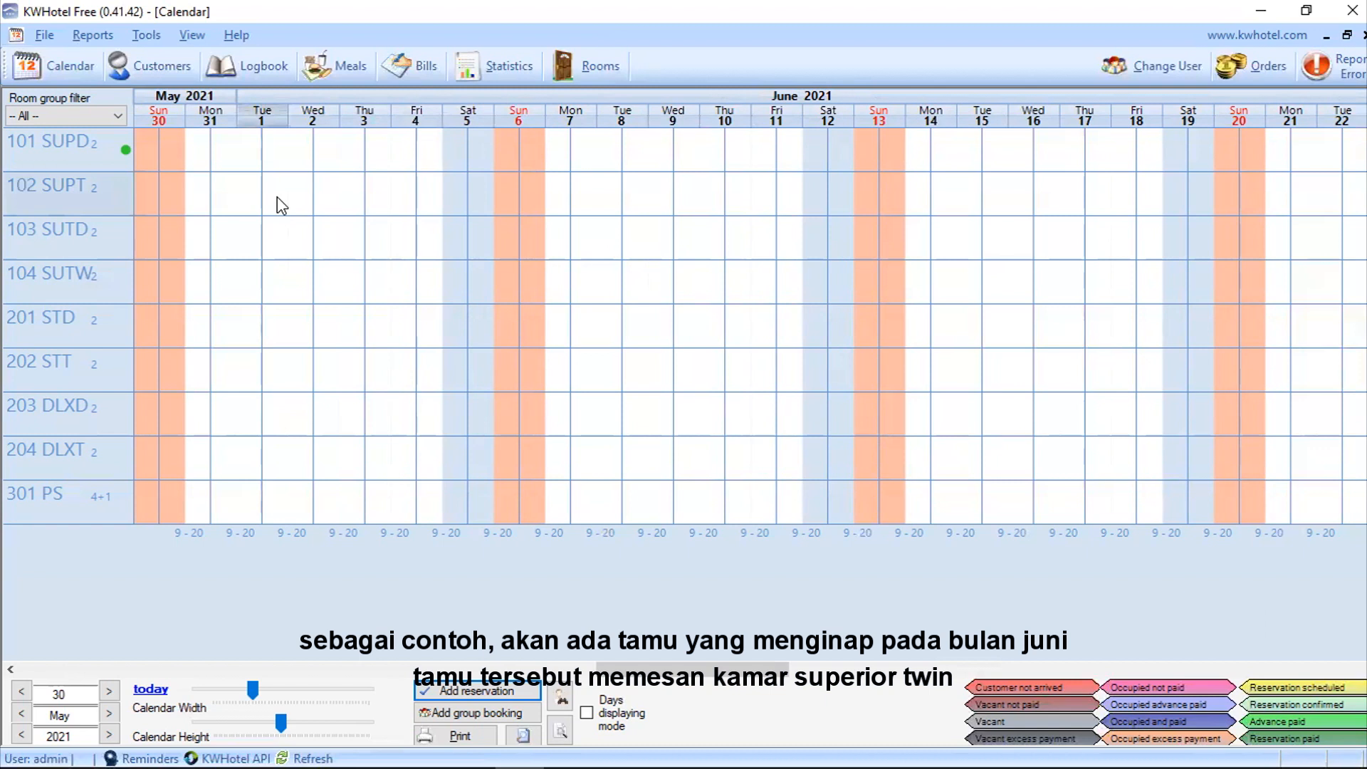
left_click_drag(275, 194, 429, 207)
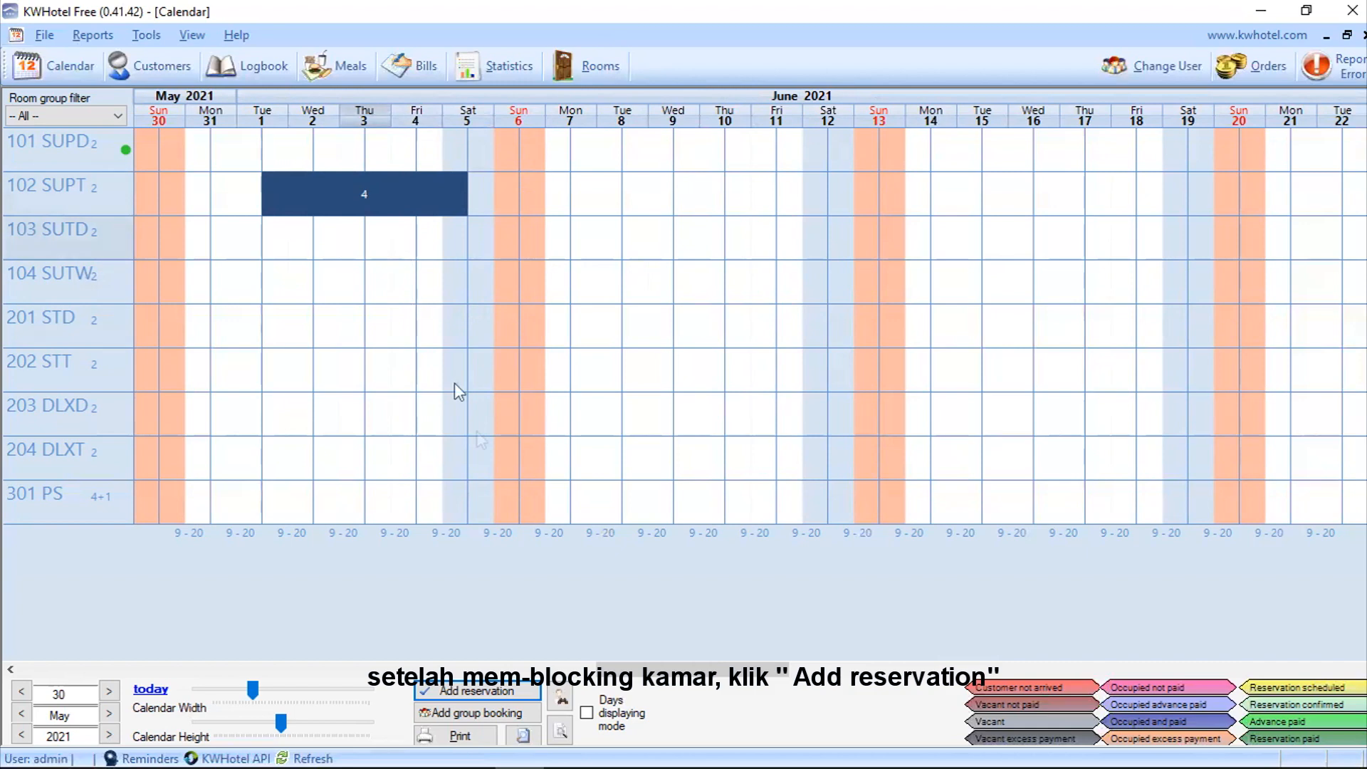
left_click(514, 695)
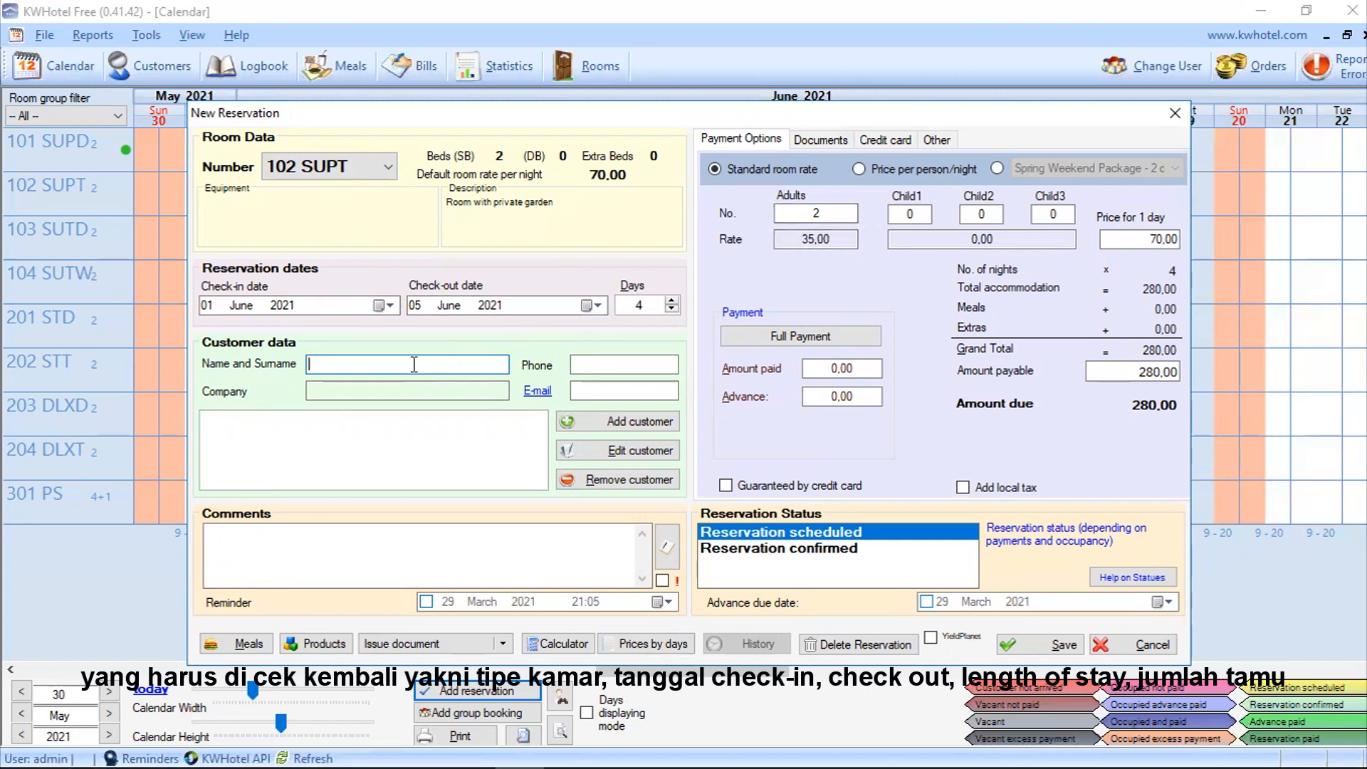
Step: Set adults to 1 and enter the guest's full name, phone number and e-mail address
double_click(838, 215)
type("1")
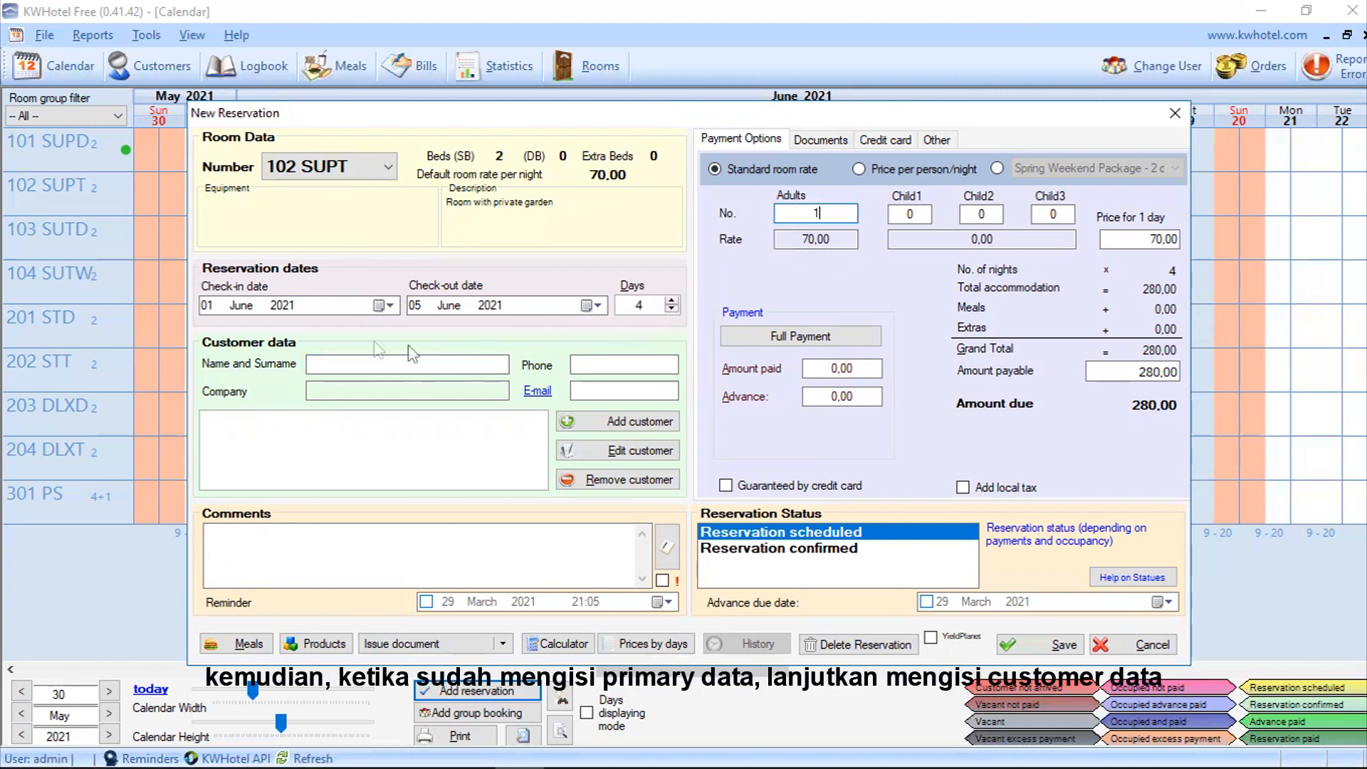
left_click(346, 361)
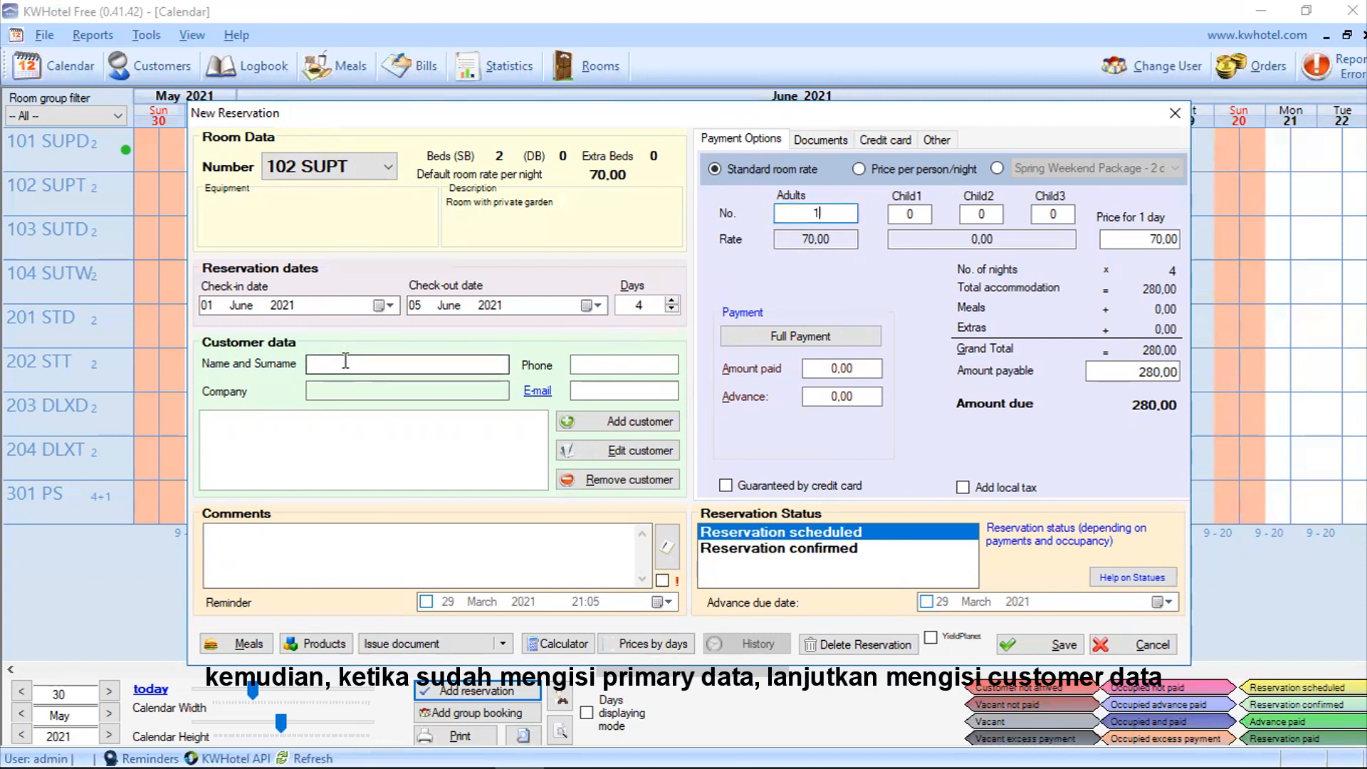
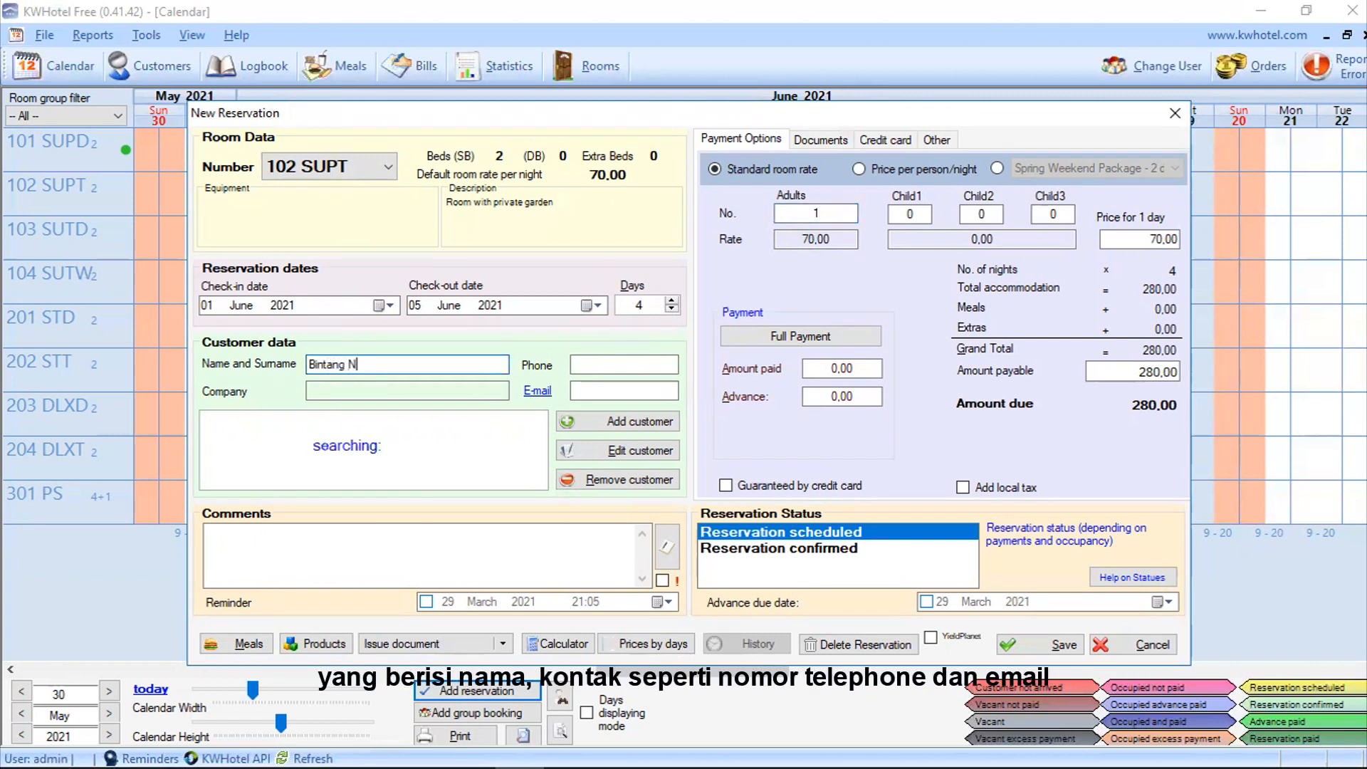
left_click(627, 364)
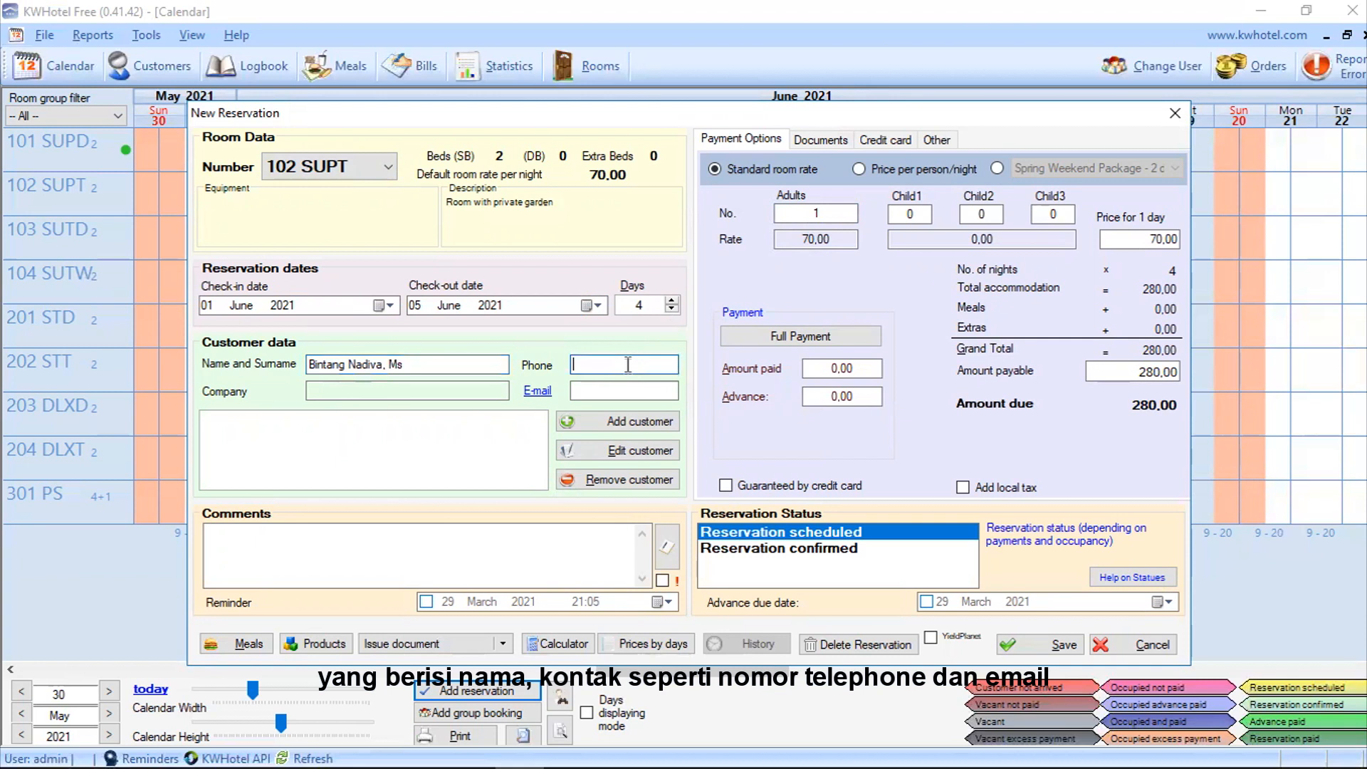
left_click(642, 389)
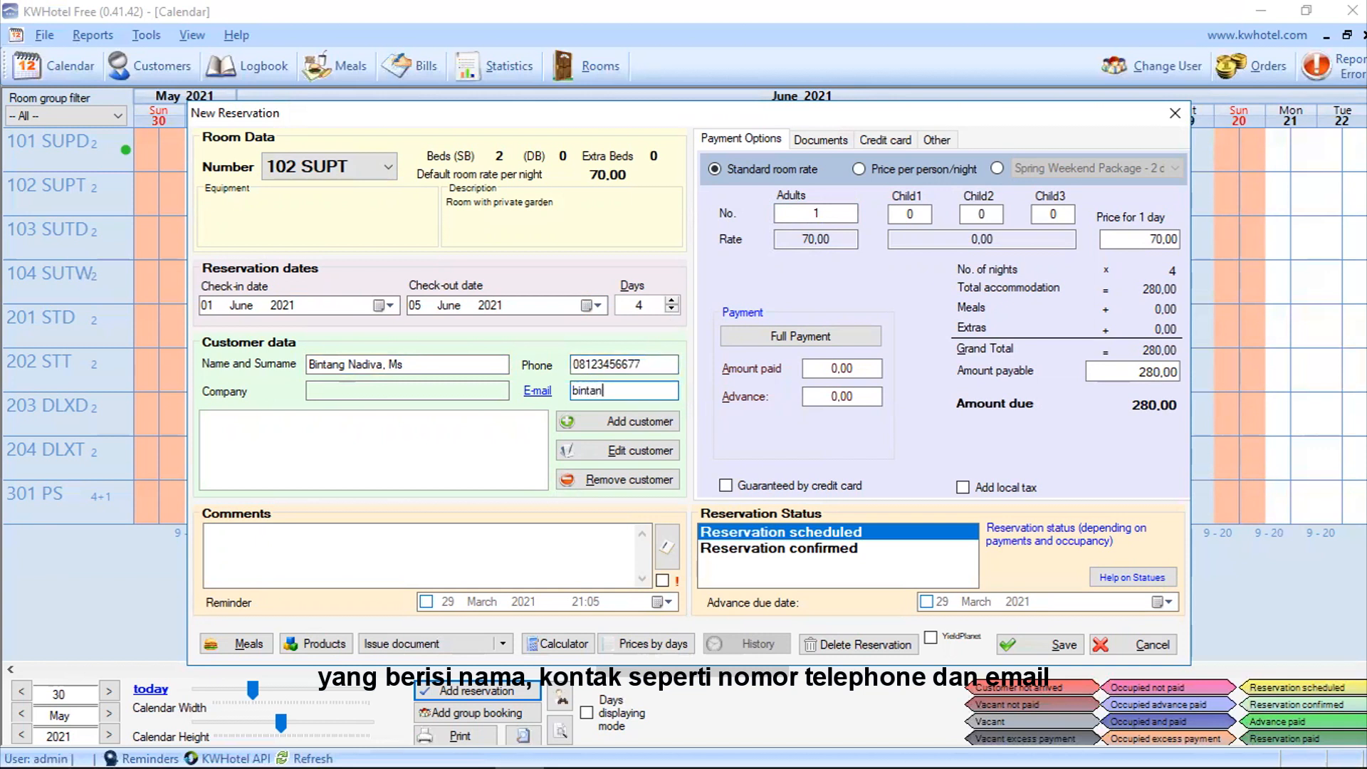
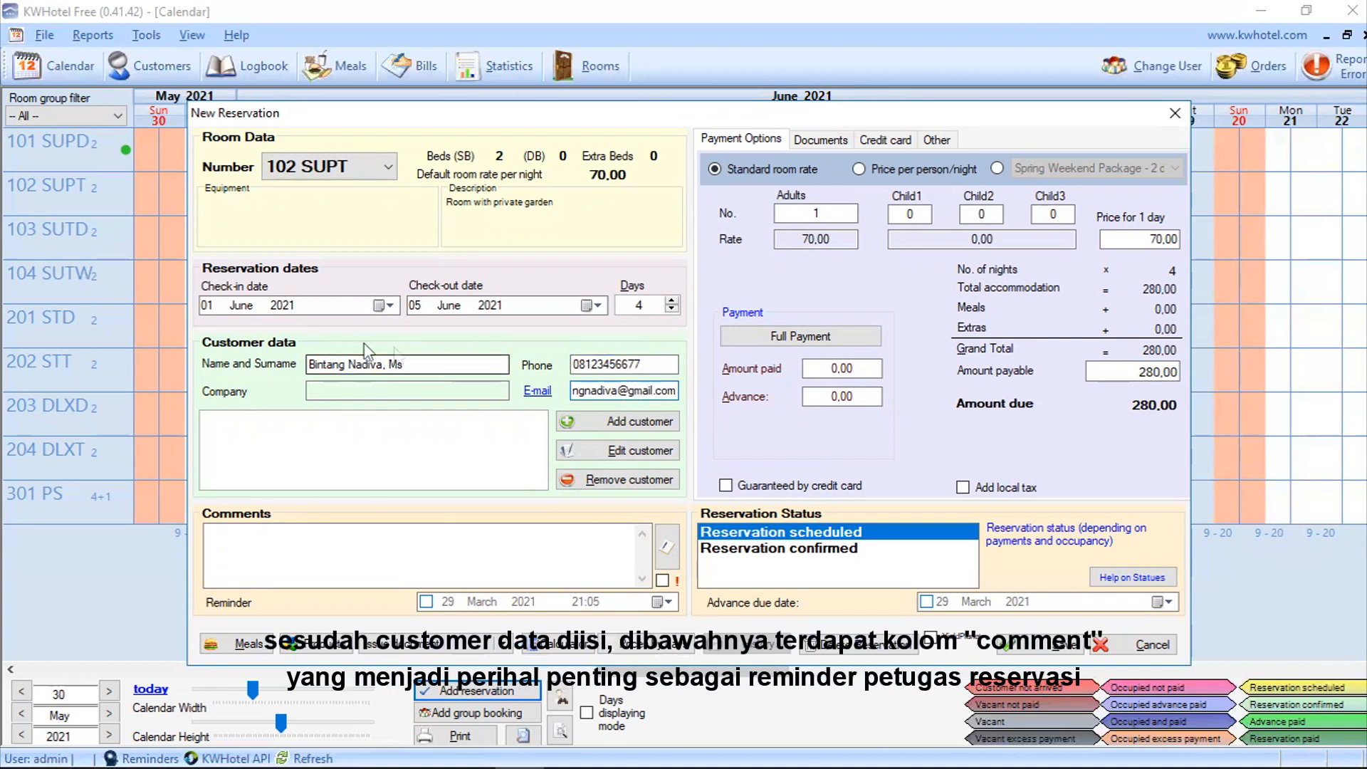
Step: Write the reservation comment 'Pick up on arrival at 1 PM'
left_click(255, 537)
type("P")
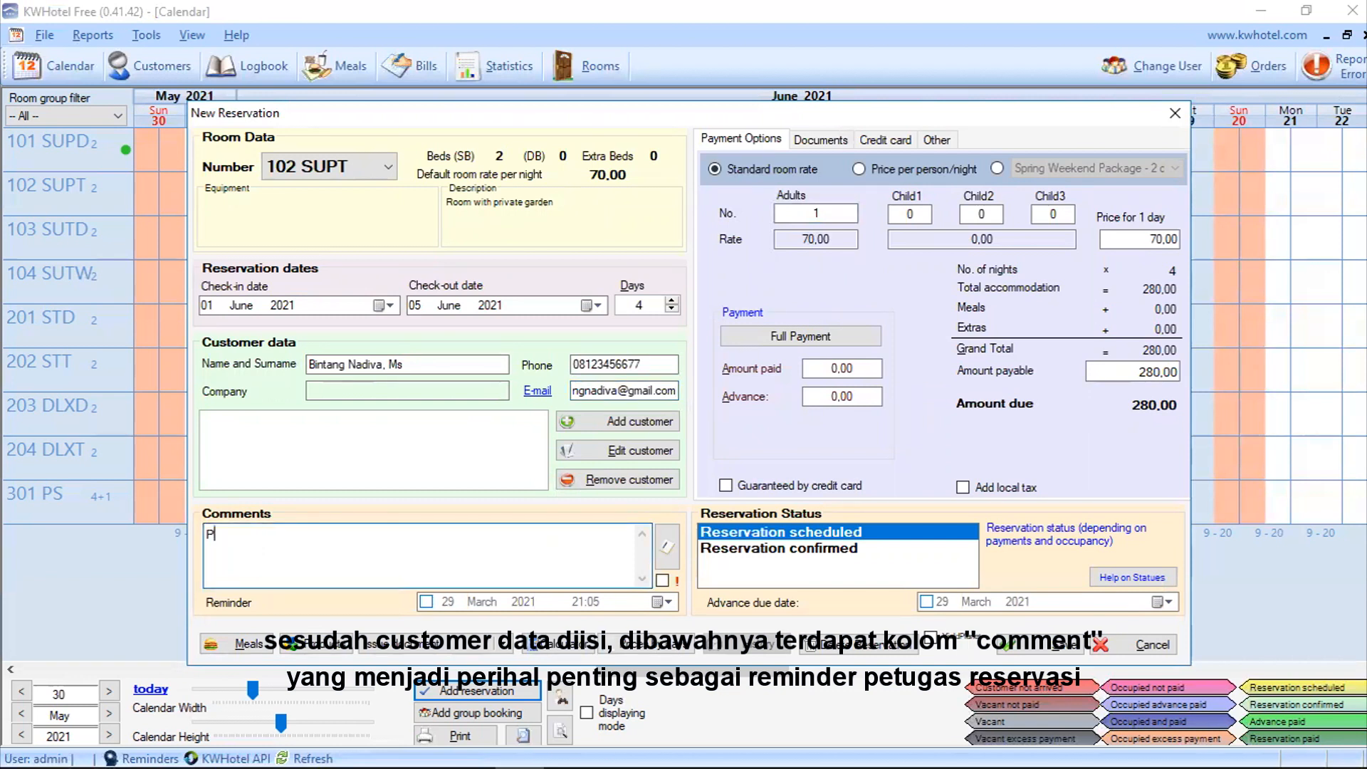
type("ick up on")
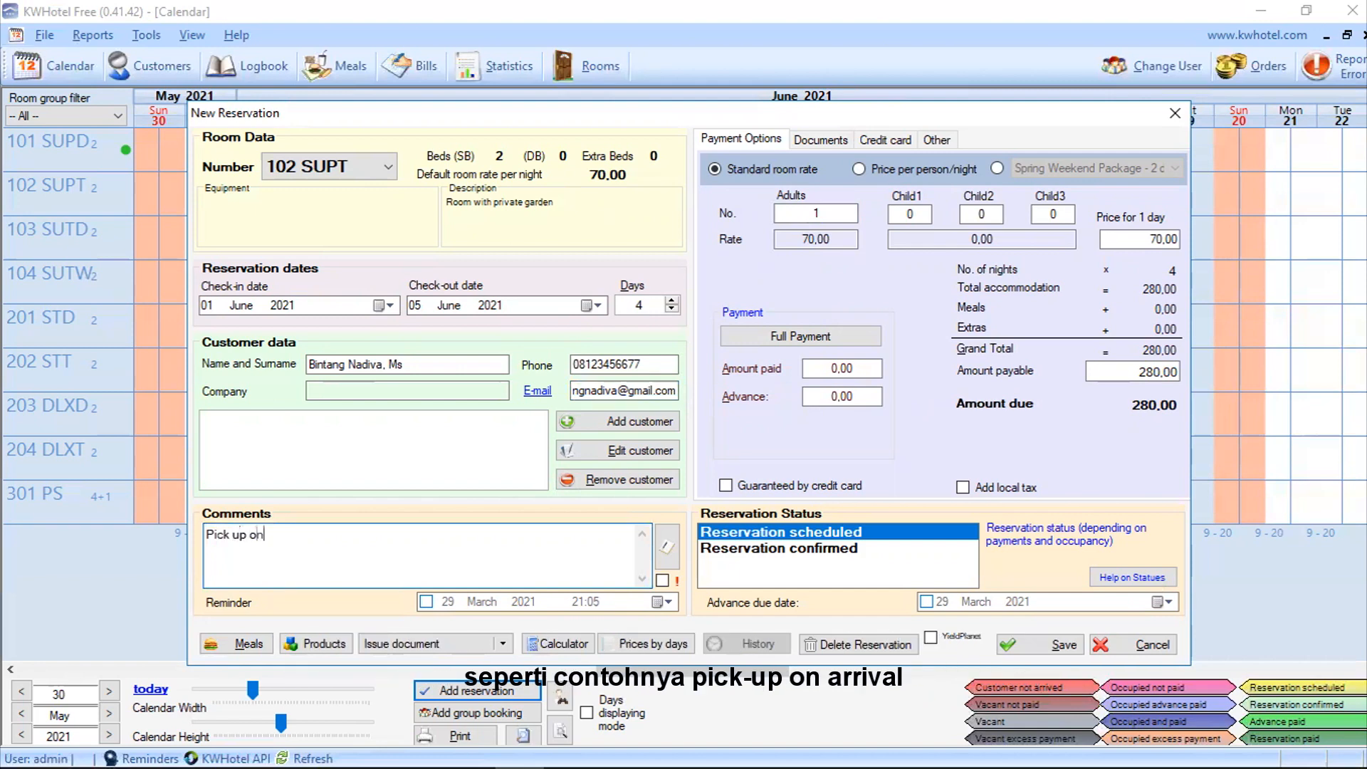
type(" arrival at 1")
type("PM")
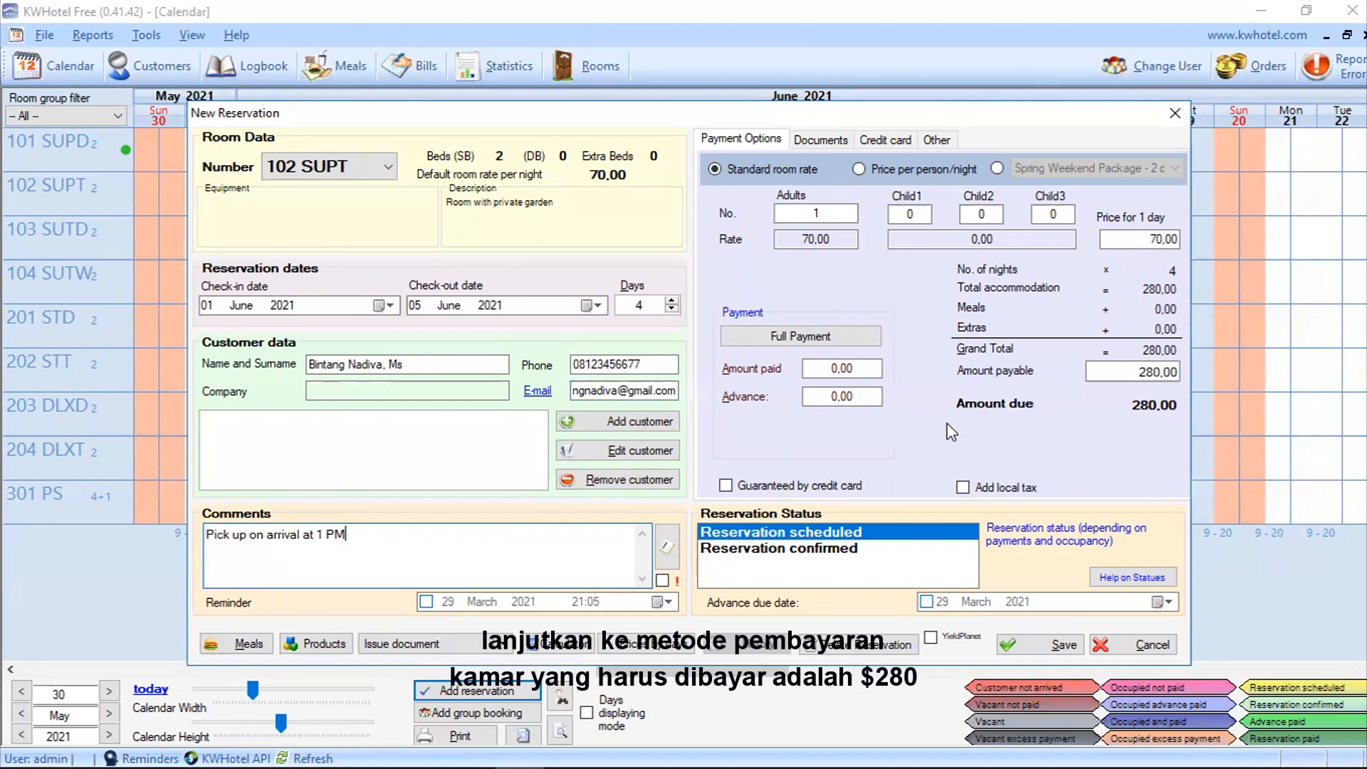
Step: Enter a 140 advance, review the credit card guarantee then untick it, and save the booking
double_click(850, 397)
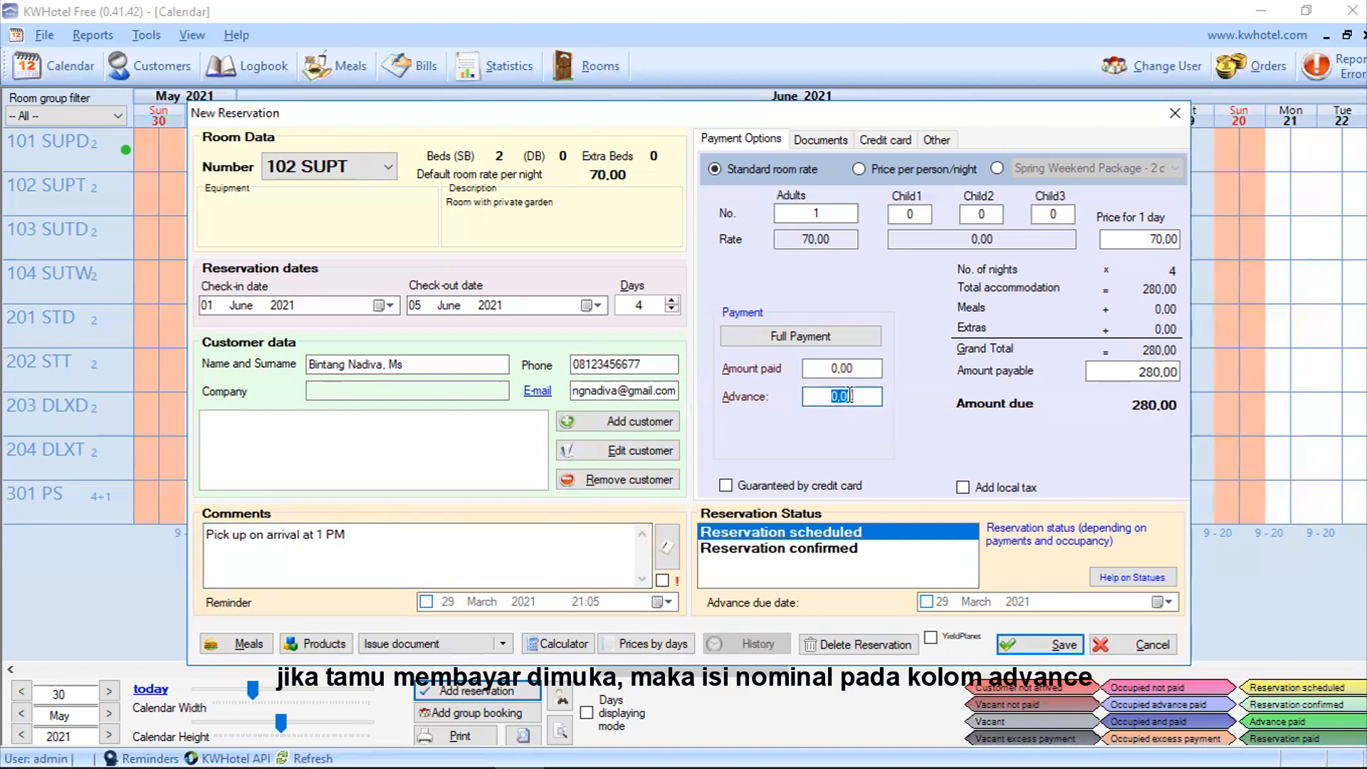
type("140")
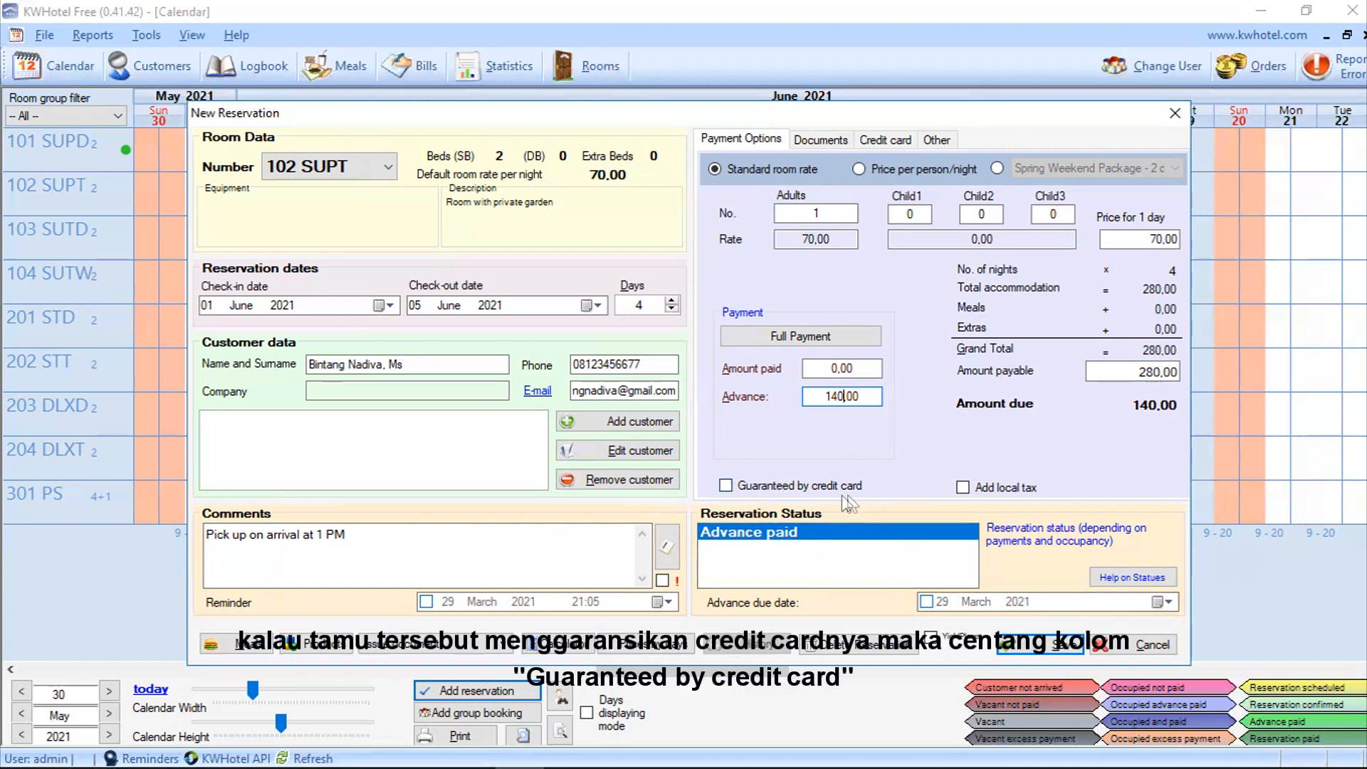
left_click(727, 490)
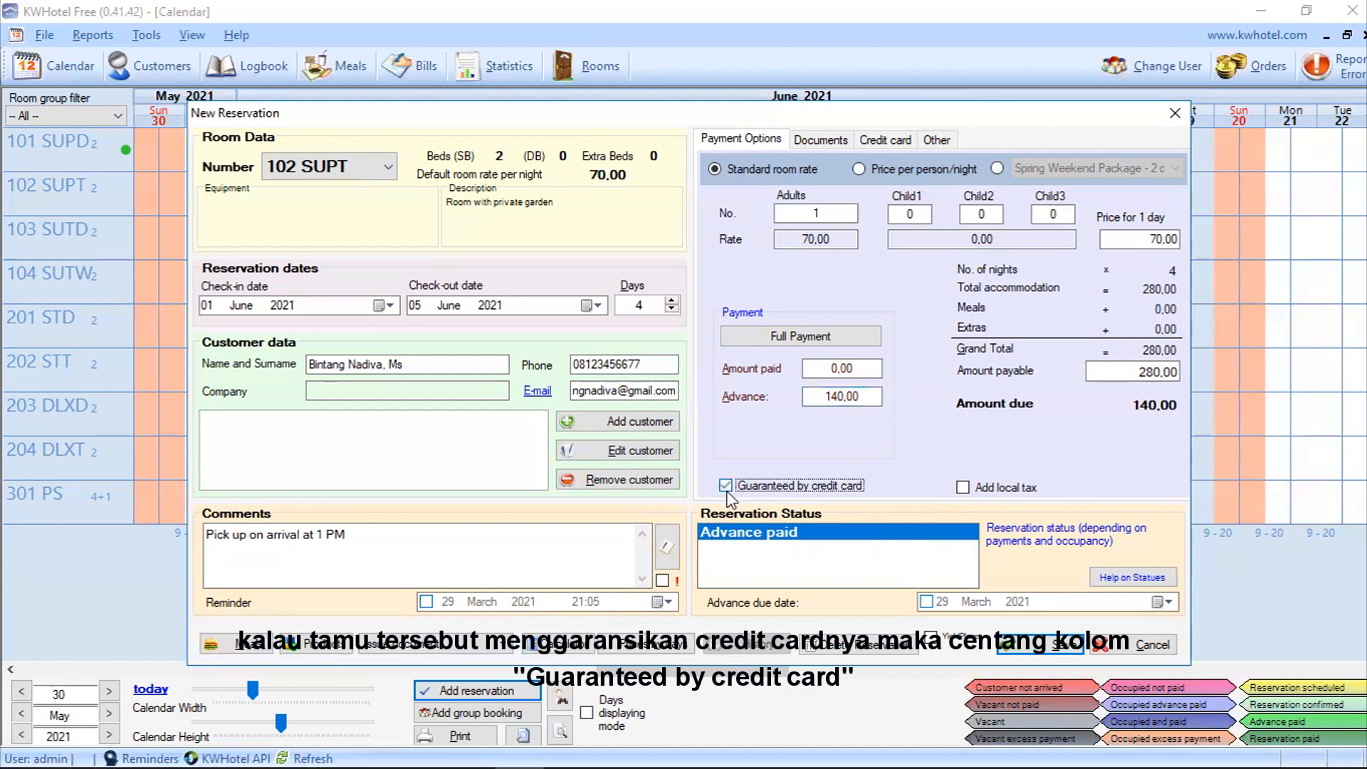
left_click(885, 141)
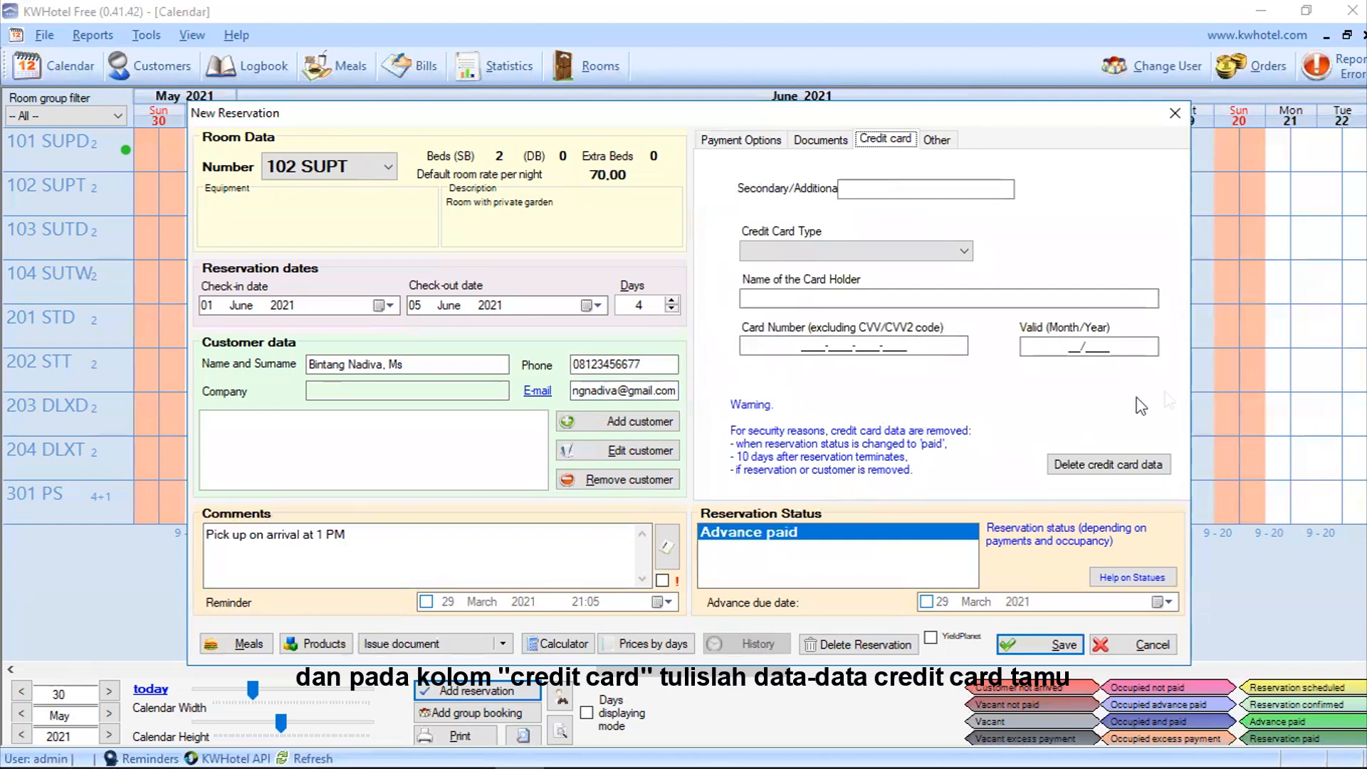
left_click(727, 142)
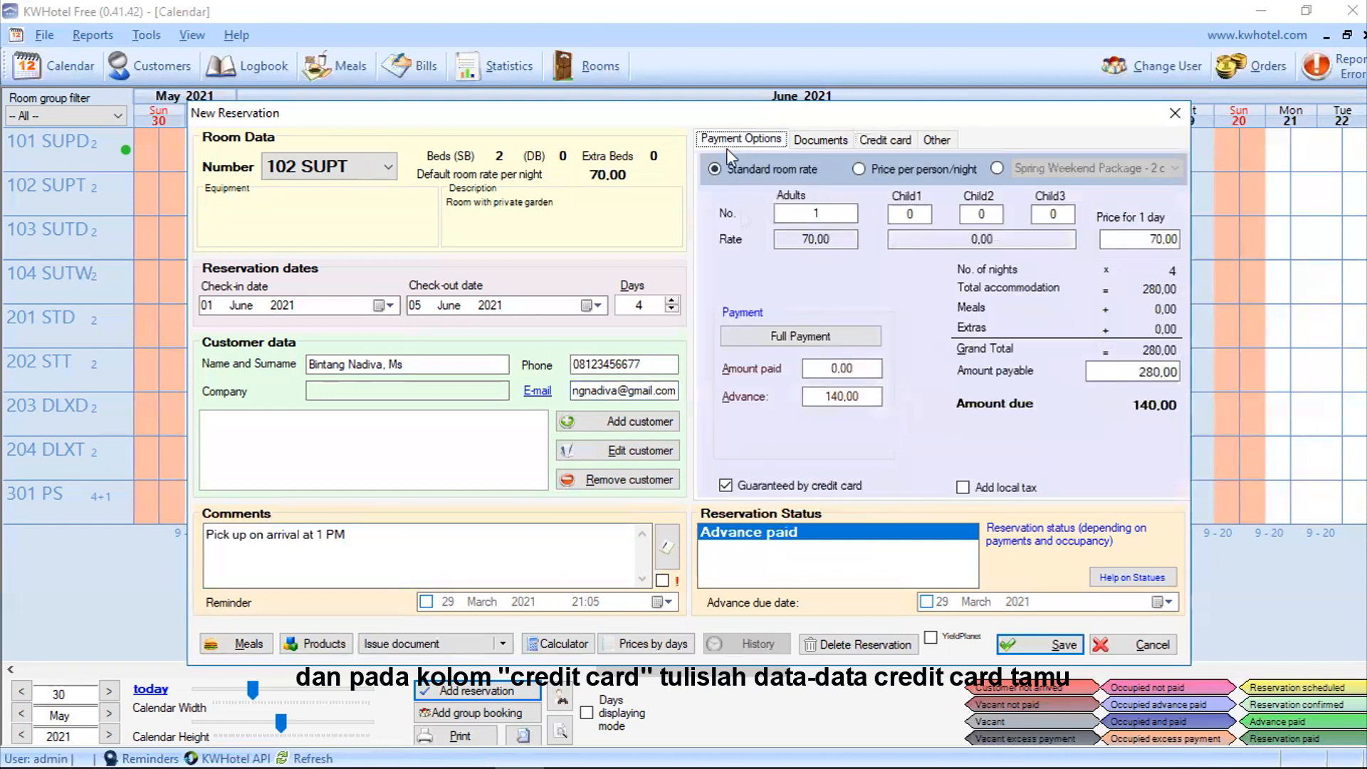
left_click(727, 487)
left_click(1040, 645)
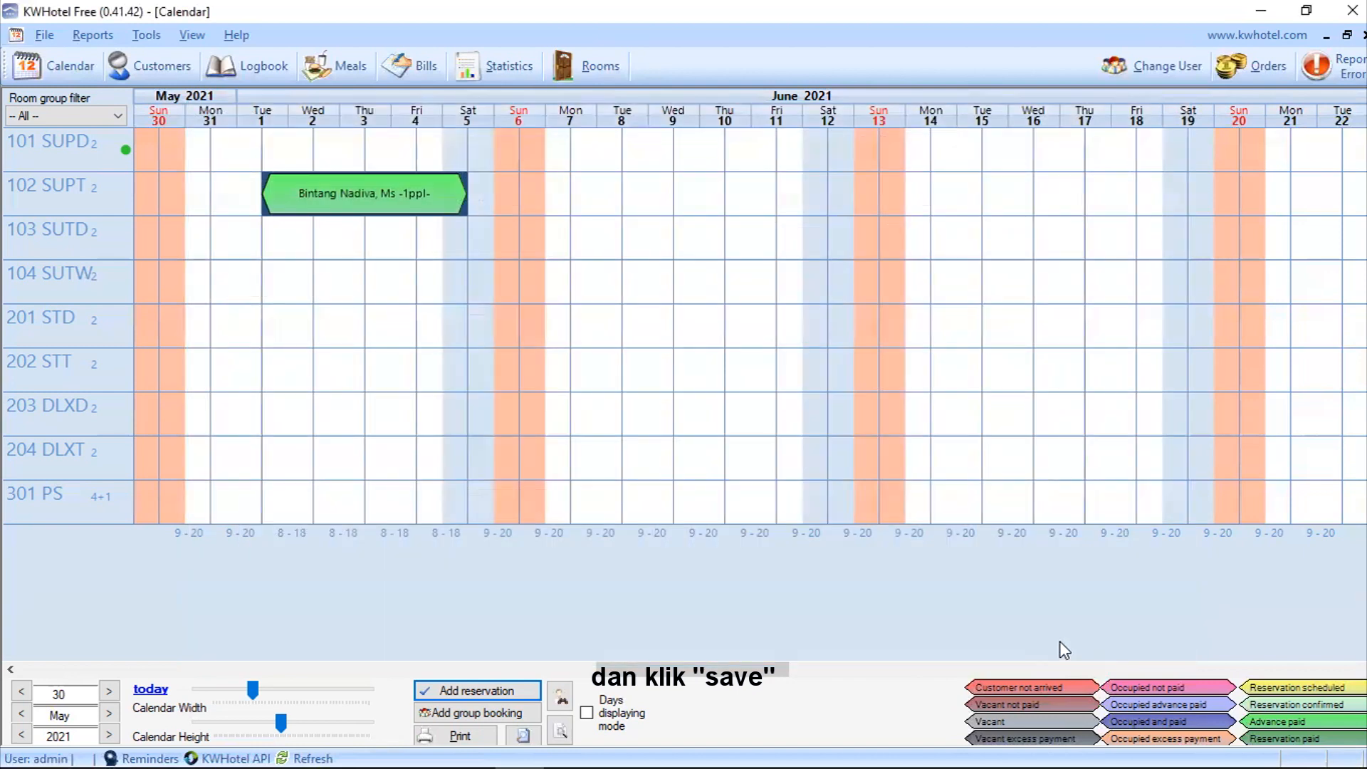
mouse_move(445, 200)
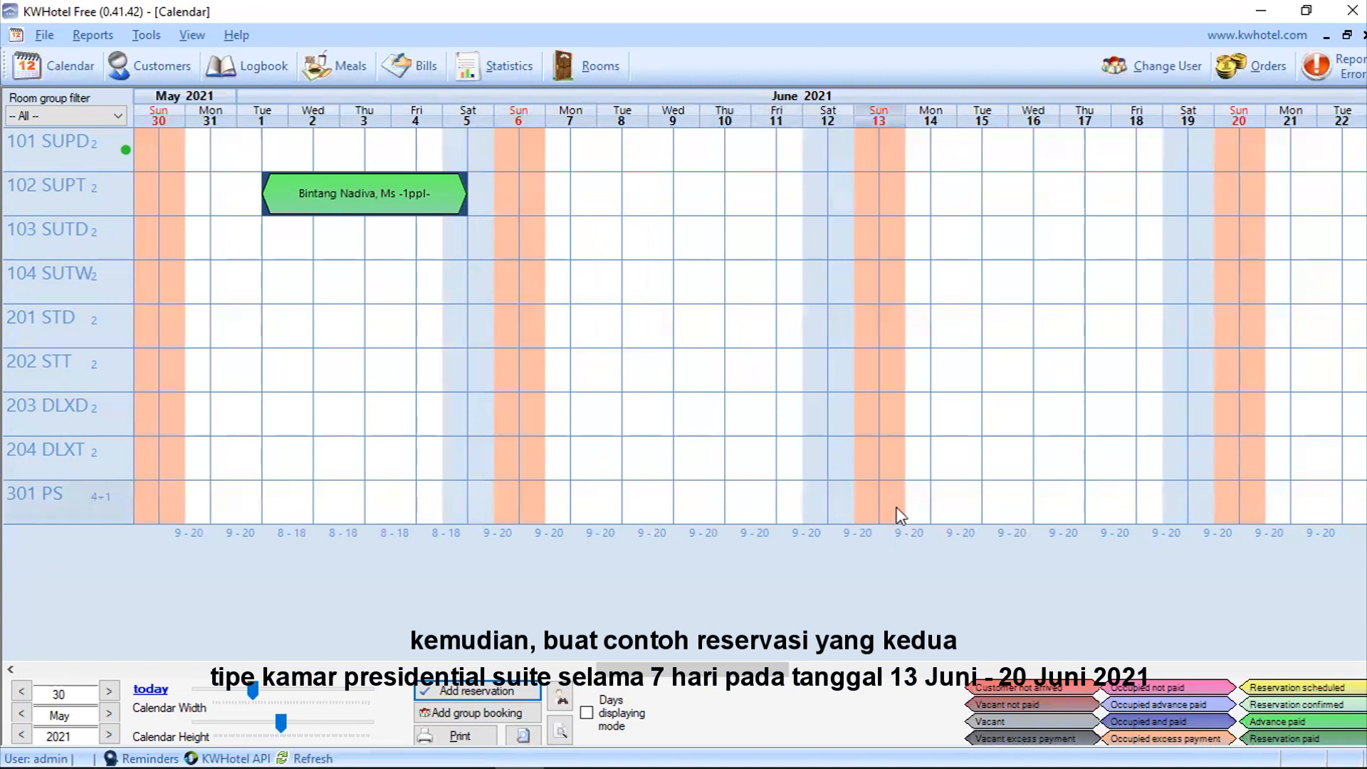
Step: Book room 301 PS for 13–20 June with 2 adults, Child1 set to 1 and Child2 set to 1
left_click_drag(898, 514, 1203, 531)
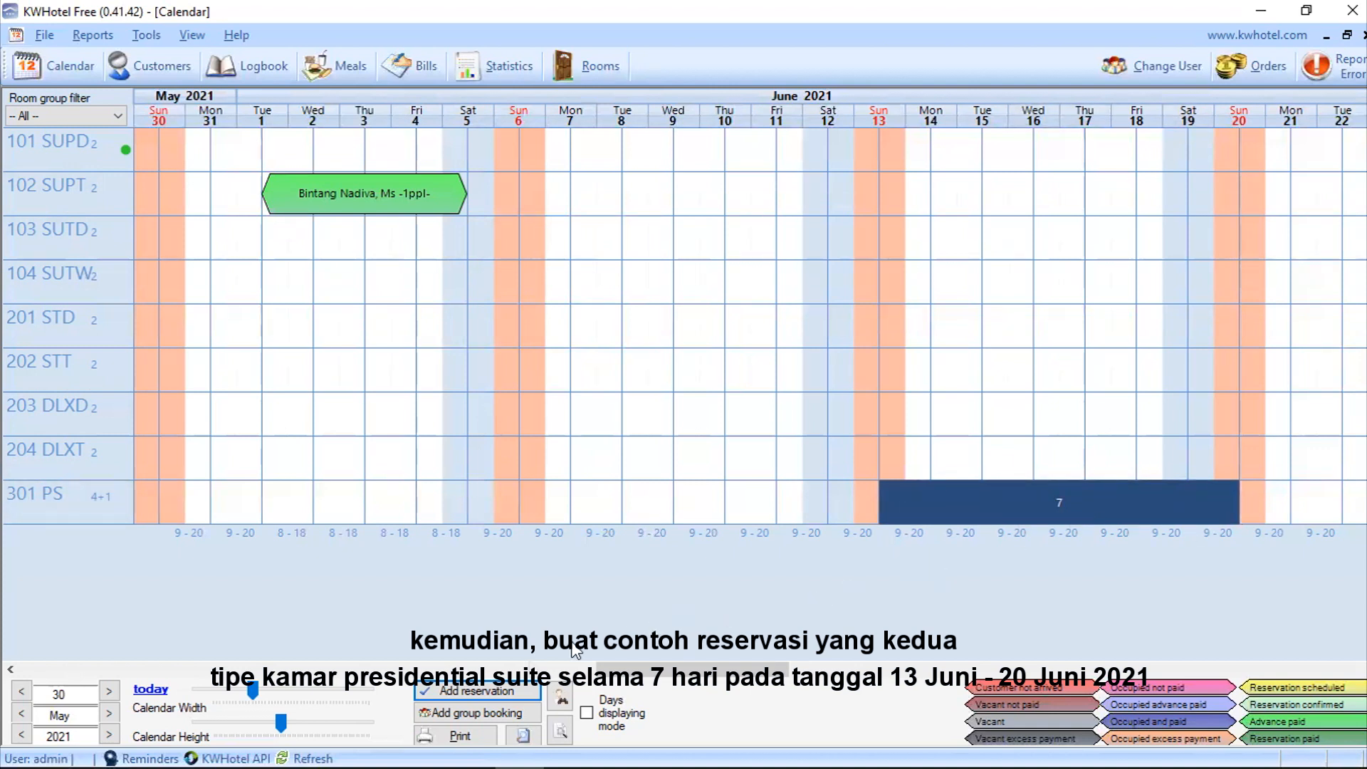
left_click(503, 695)
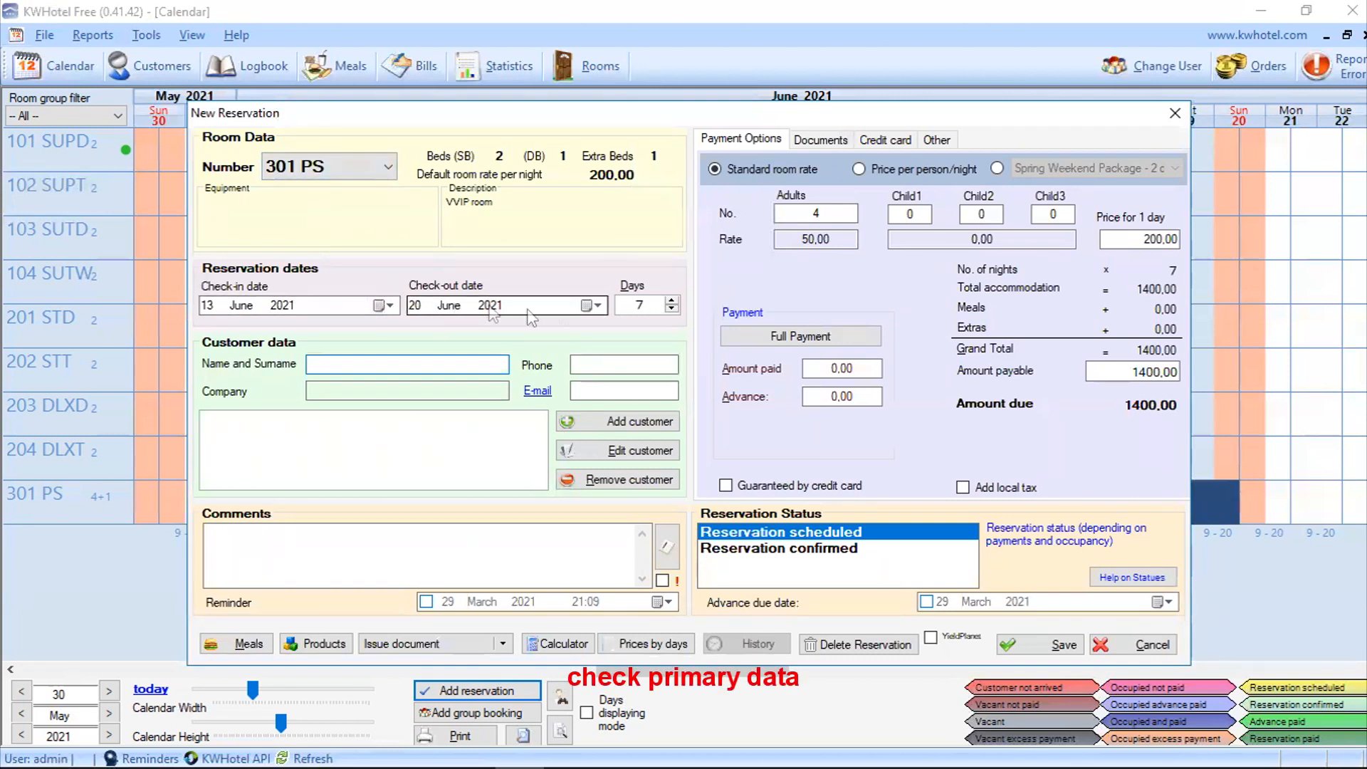
double_click(833, 214)
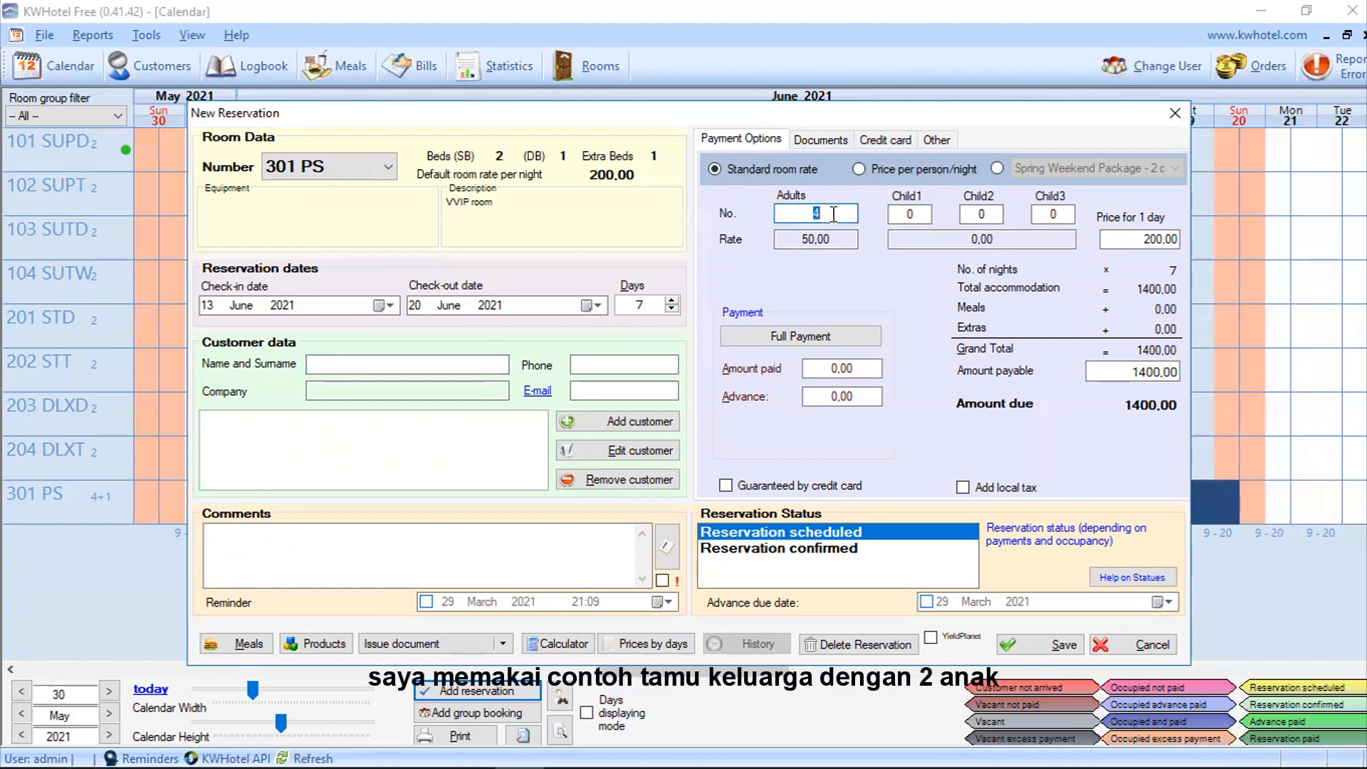
type("2")
double_click(918, 215)
type("1")
double_click(983, 214)
type("1")
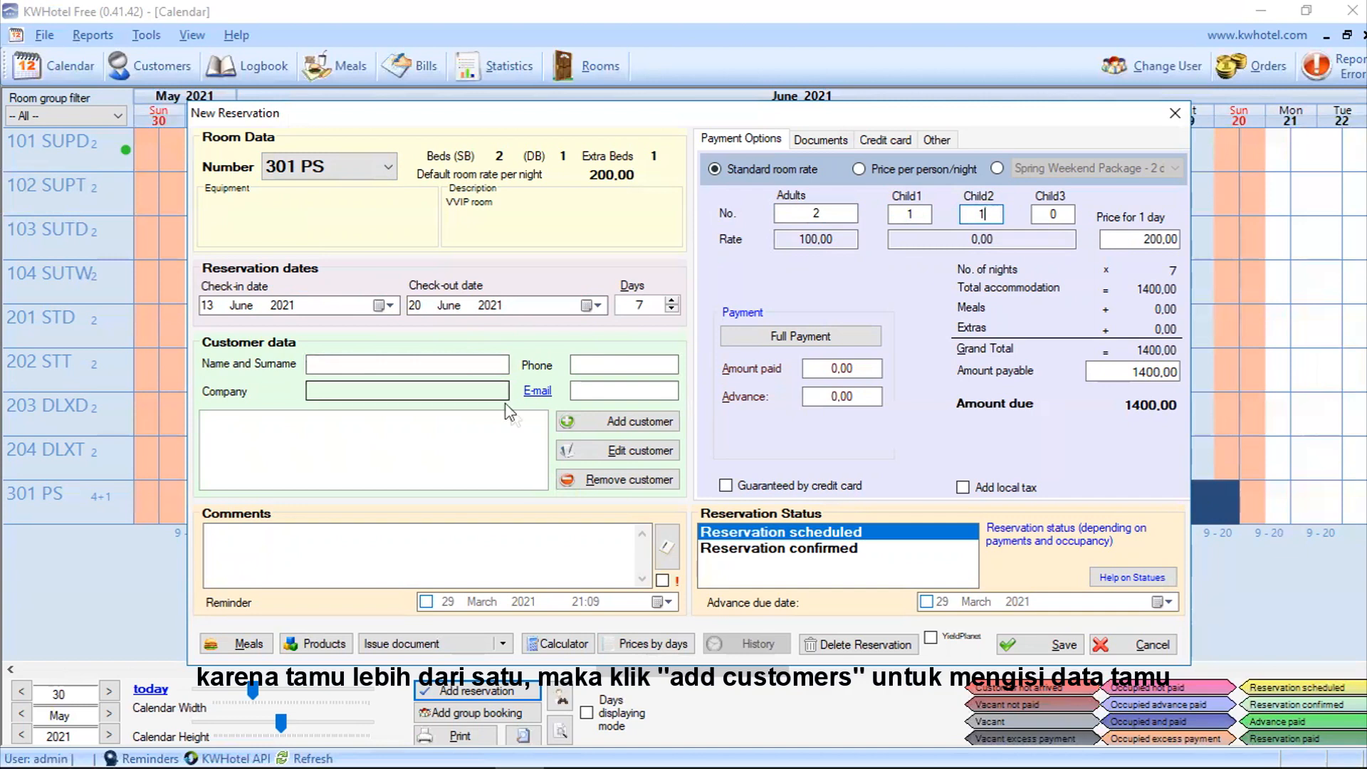
Step: Add the first guest's name with Indonesian nationality, marked as a regular customer
left_click(583, 427)
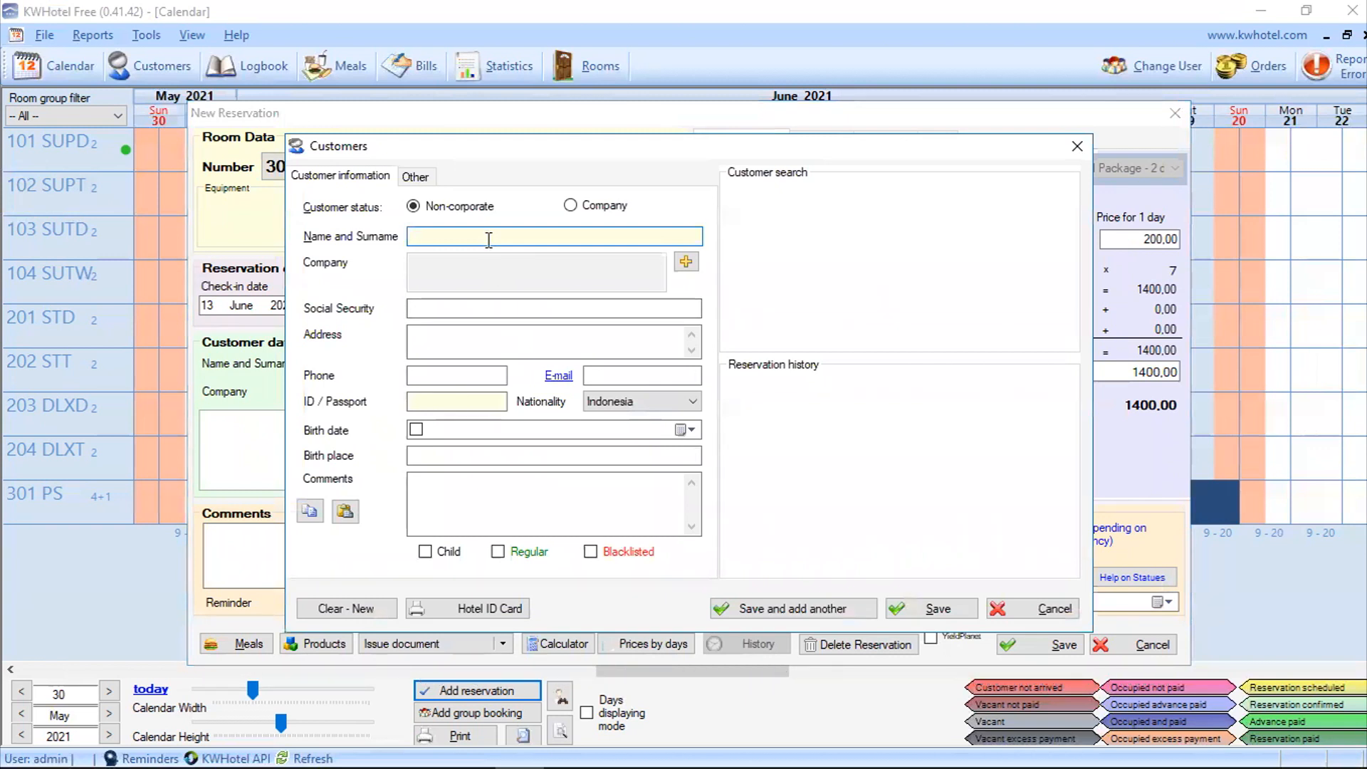
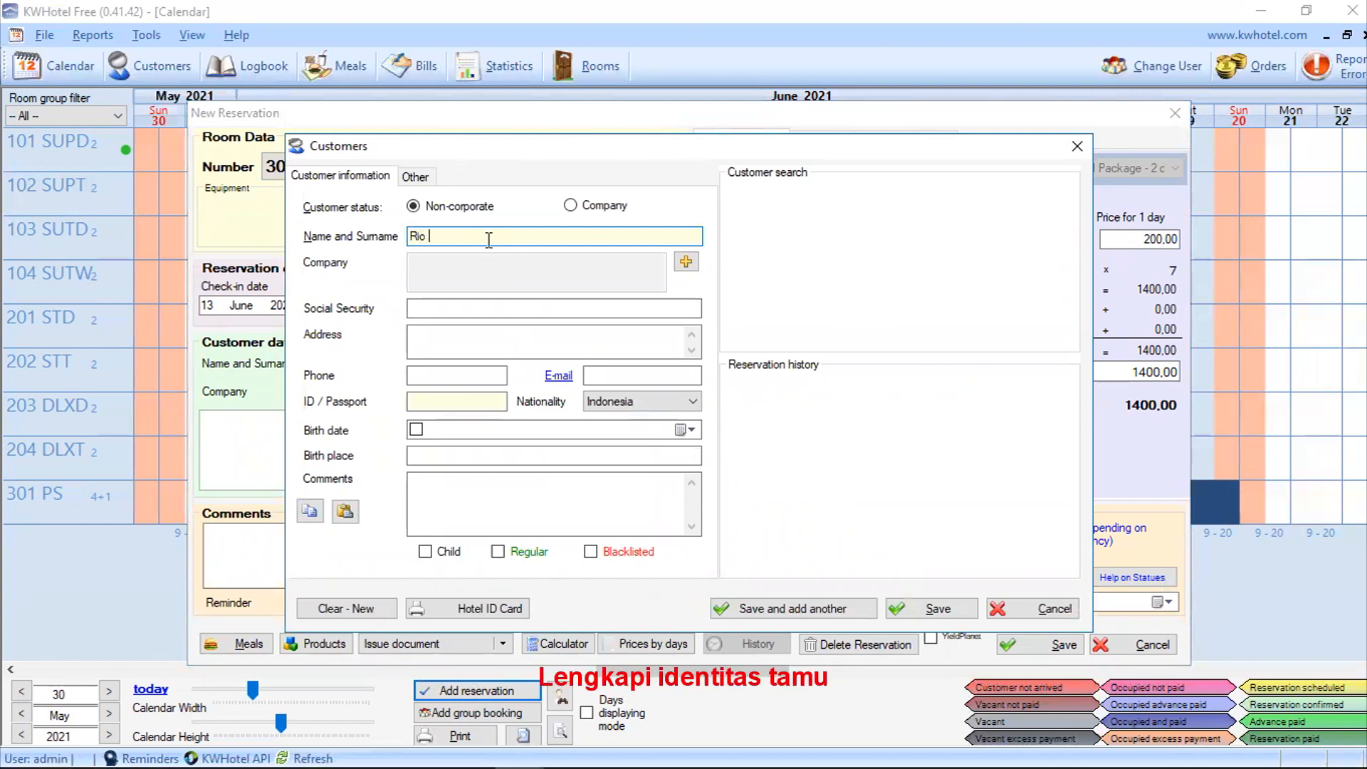
left_click(504, 314)
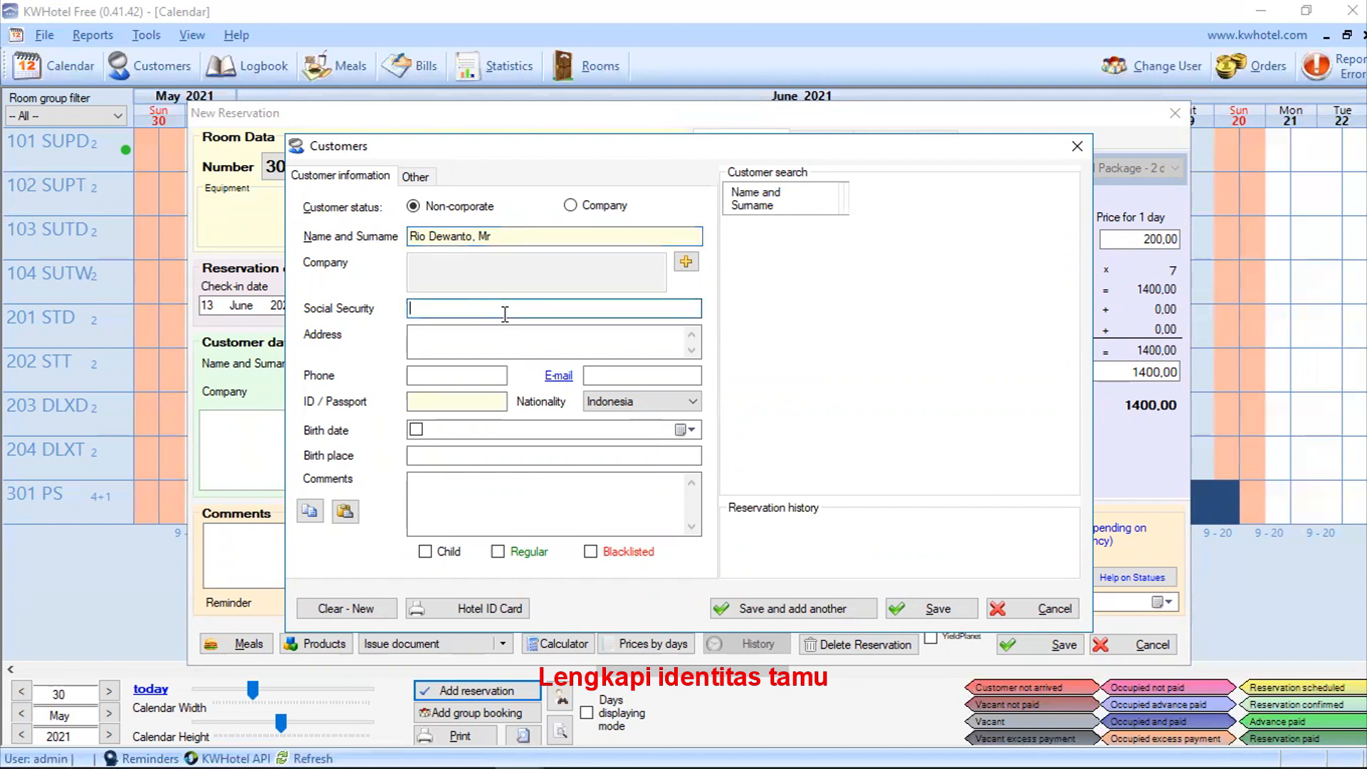
left_click(492, 383)
left_click(624, 405)
left_click(519, 376)
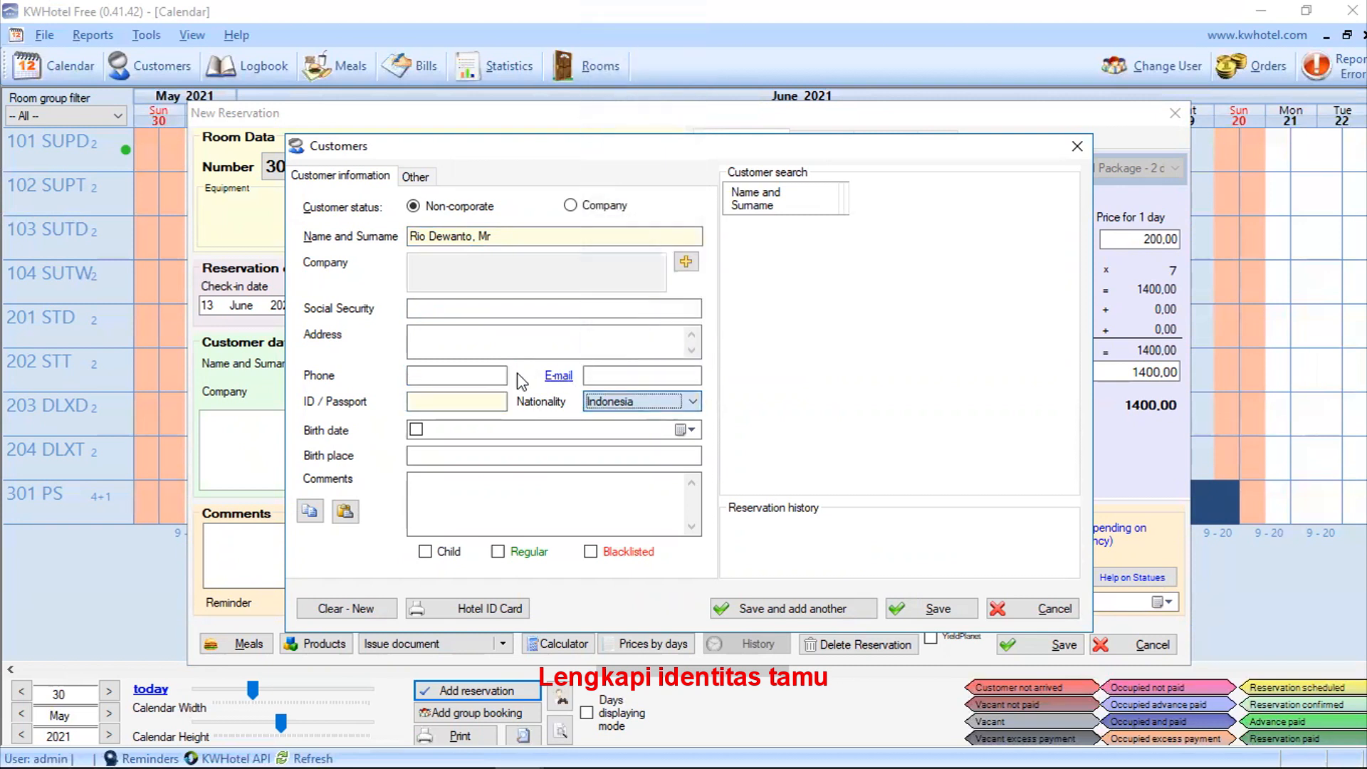
left_click(590, 376)
left_click(539, 340)
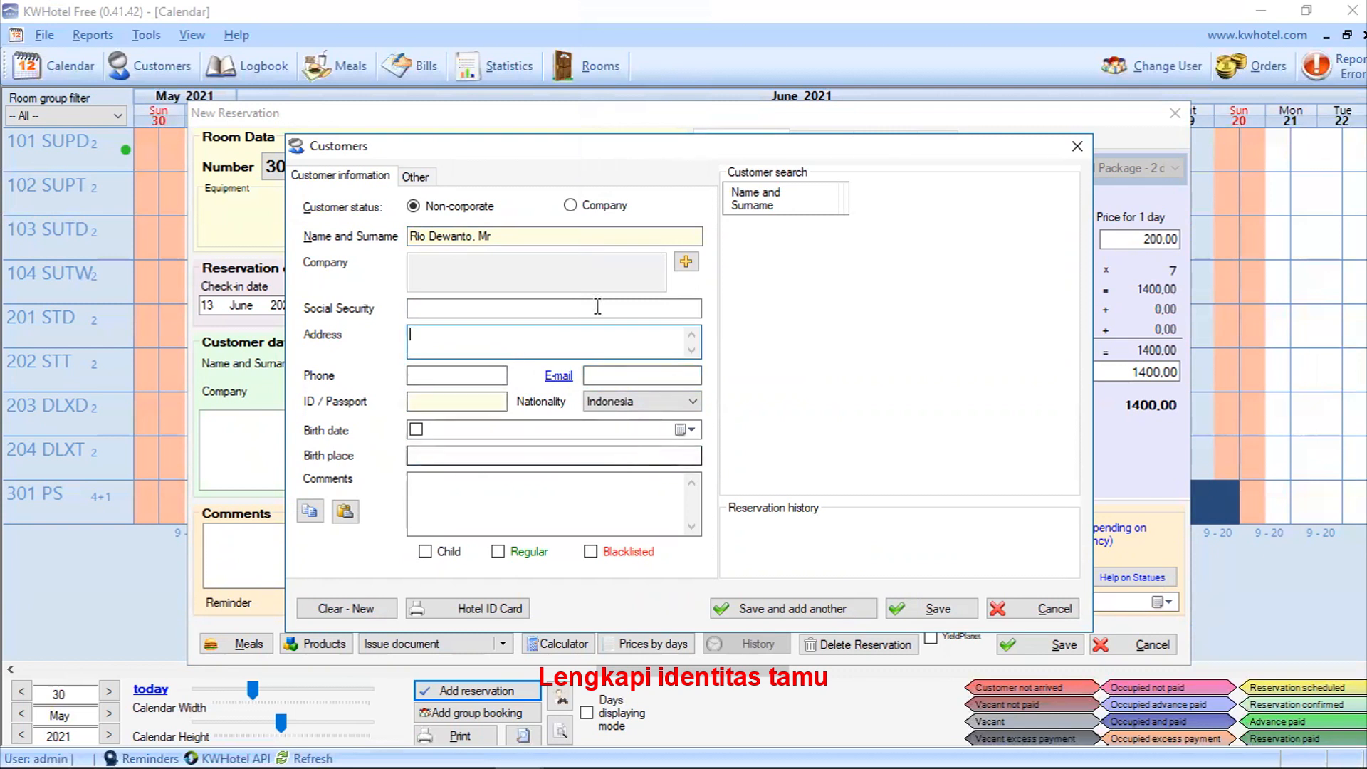
left_click(512, 556)
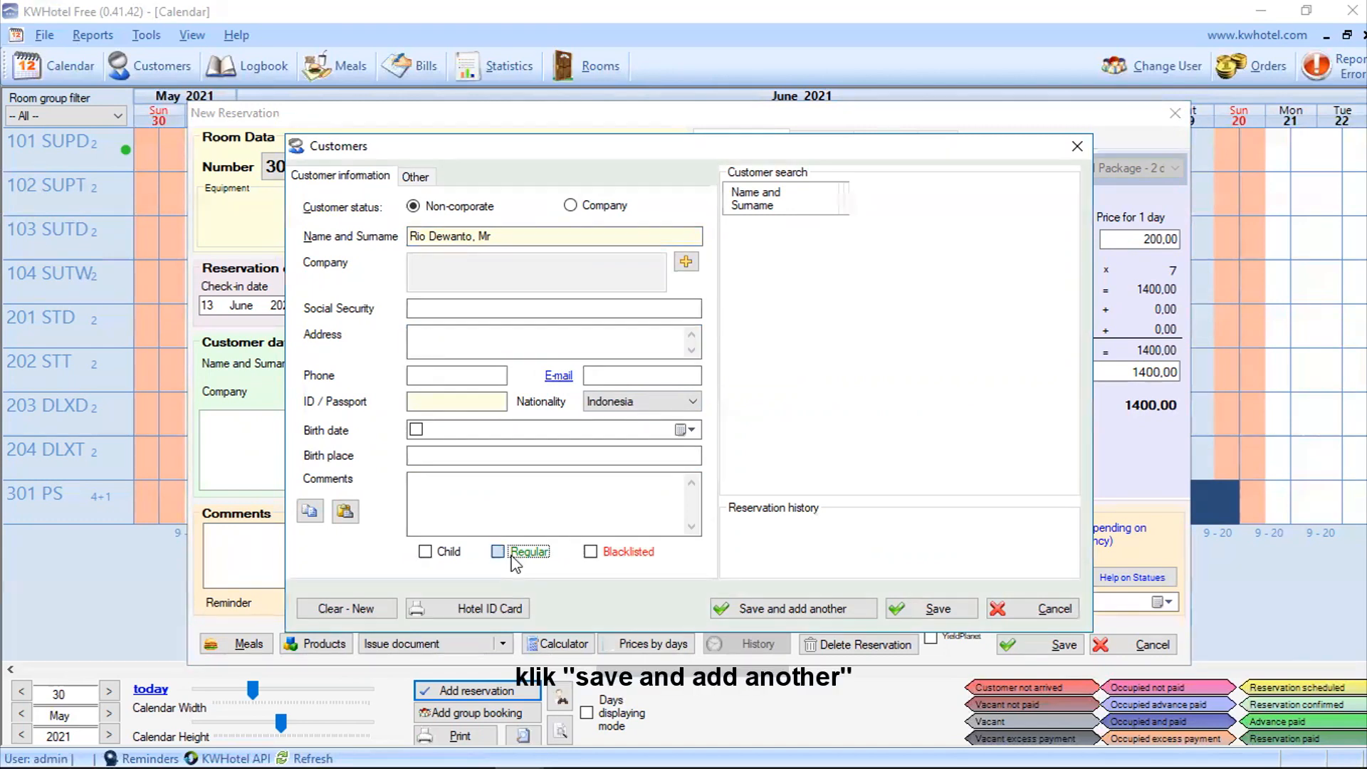
left_click(751, 606)
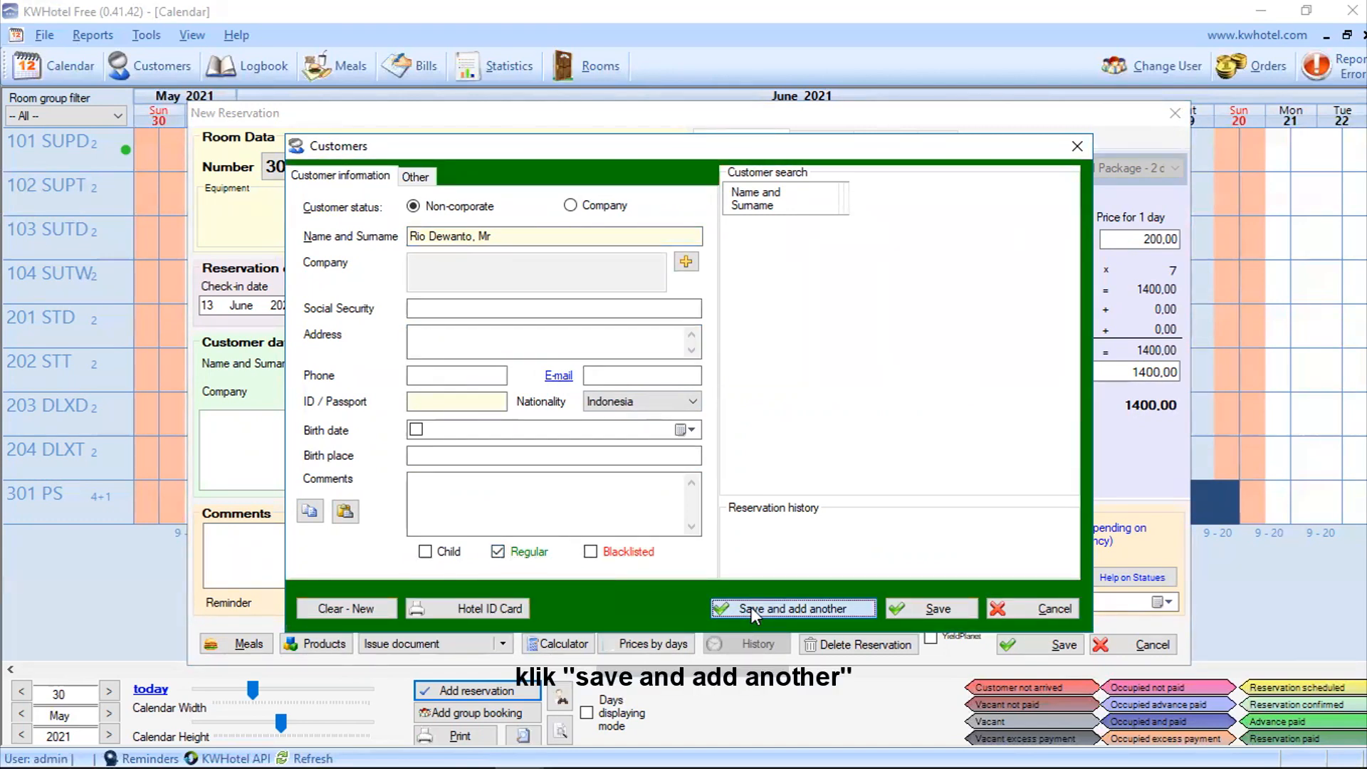
Step: Add the three remaining guests by name, mark the last one as a child, and save
left_click(595, 424)
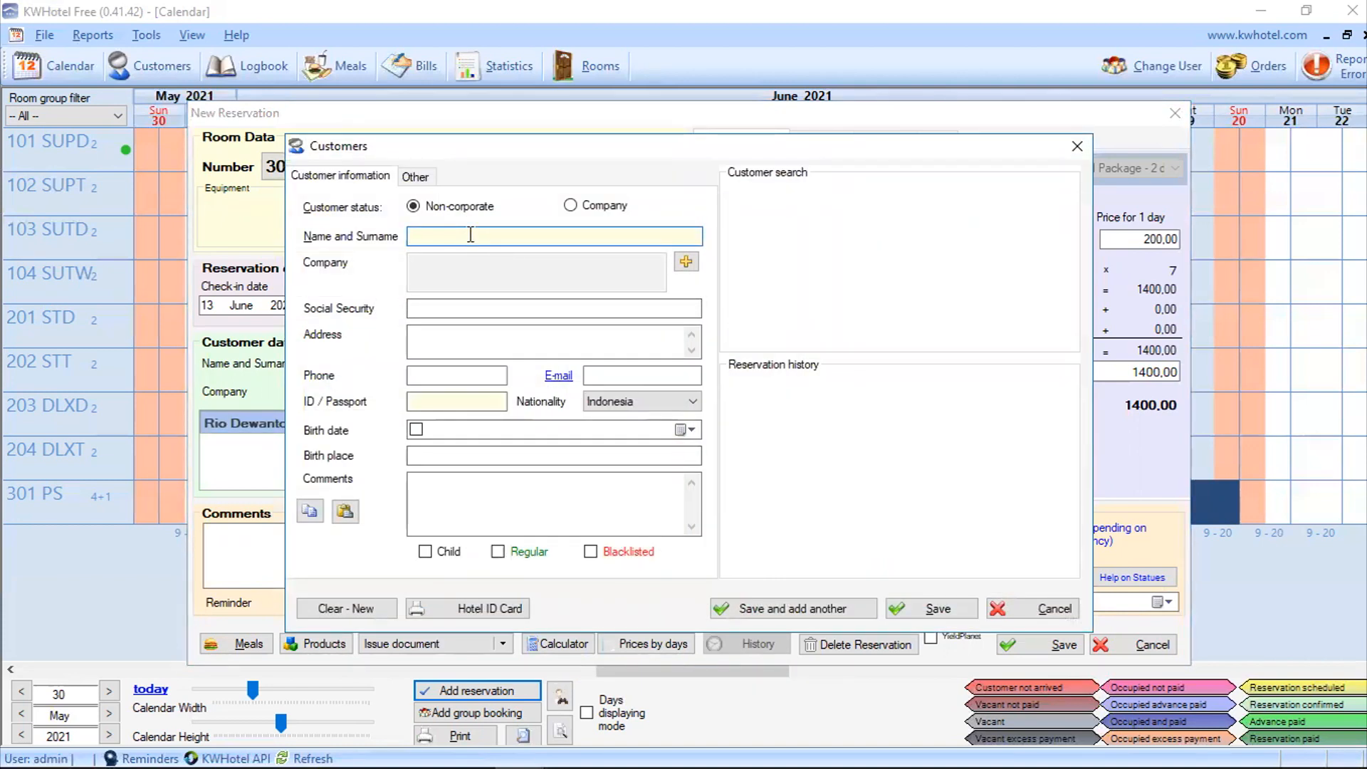
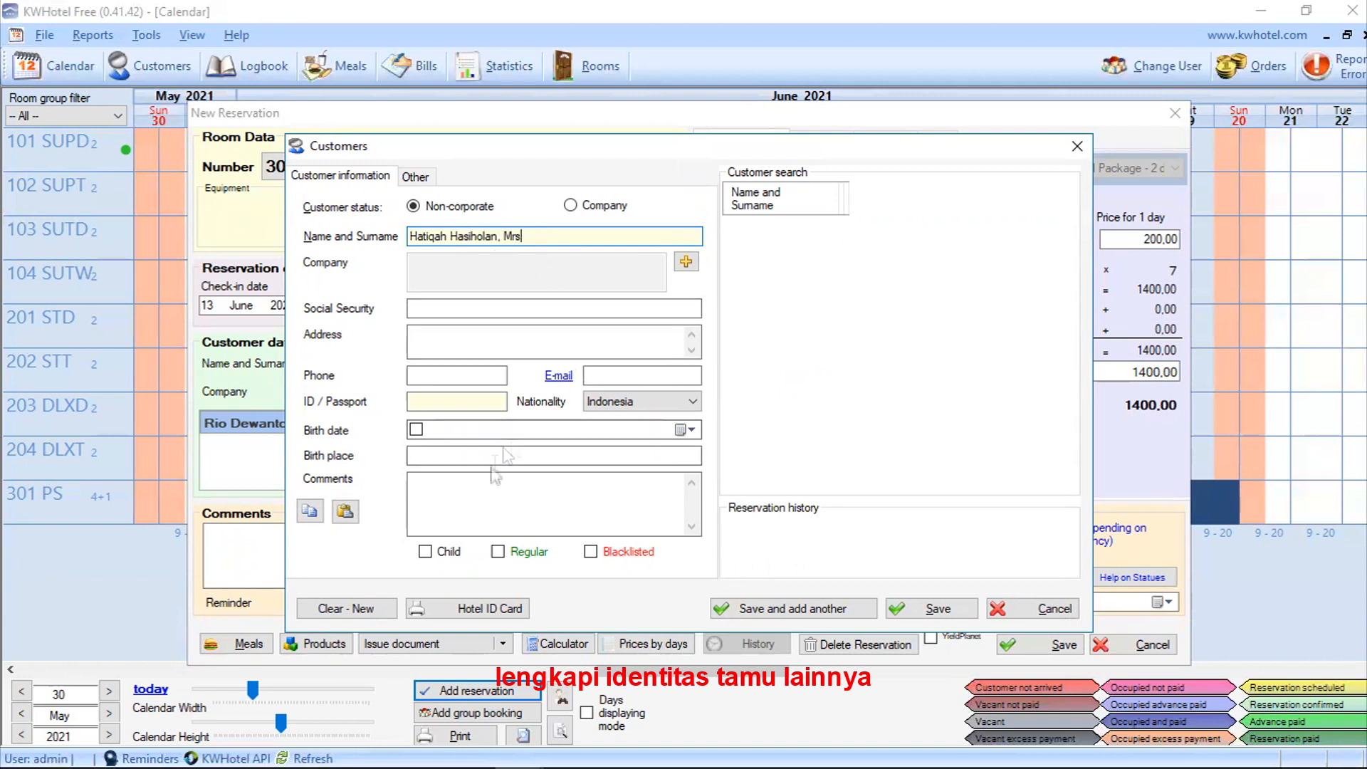
left_click(768, 611)
type("Zalina, Ms")
left_click(783, 608)
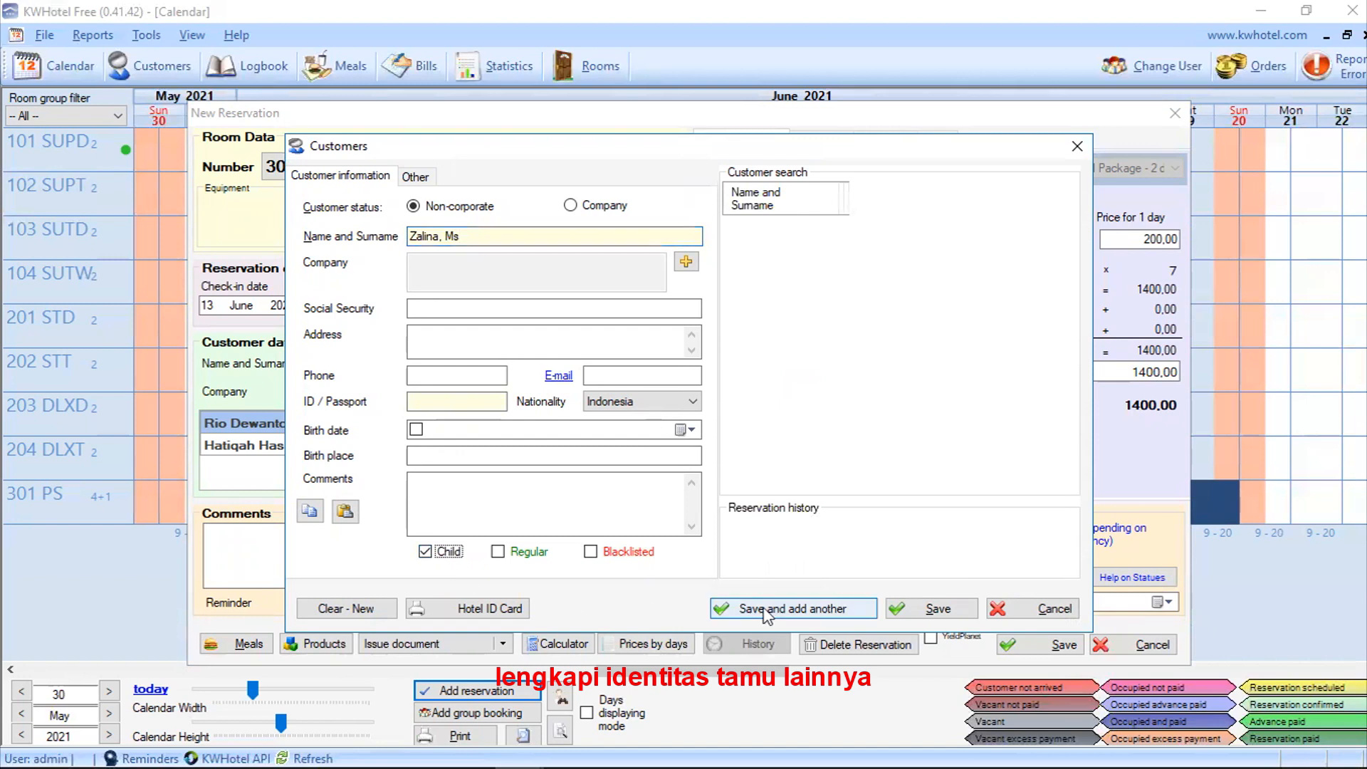
type("Zalino, Mr")
left_click(430, 551)
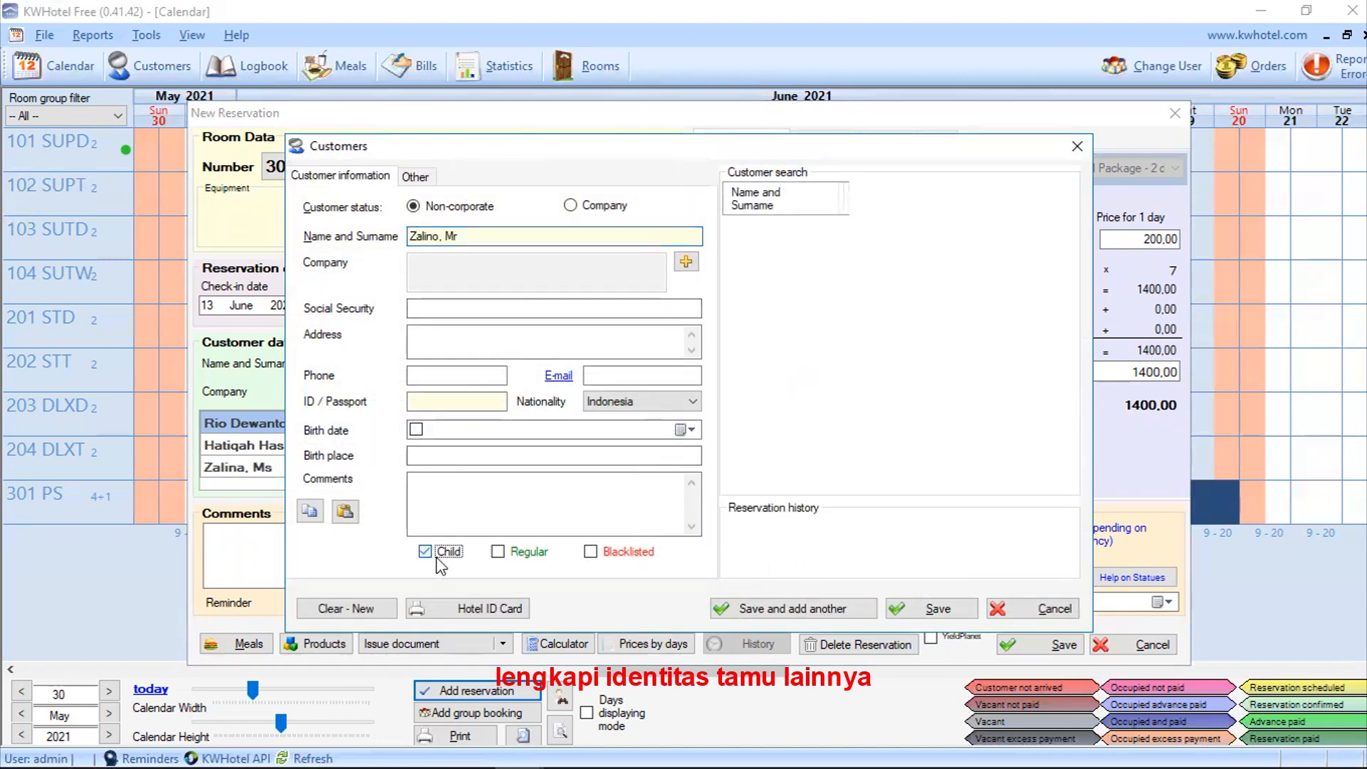
left_click(938, 609)
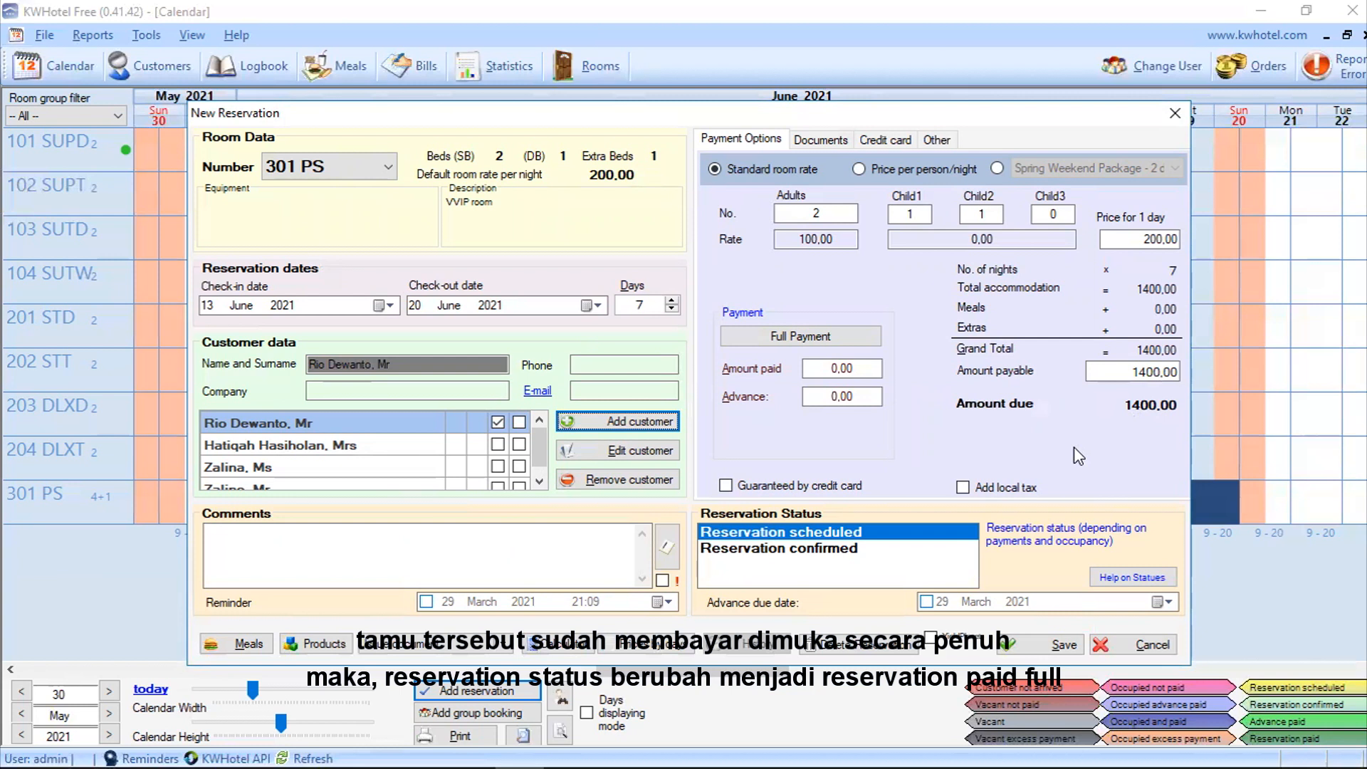
Step: Set the advance payment to 1400 and save the 301 PS reservation
left_click(826, 399)
type("1400")
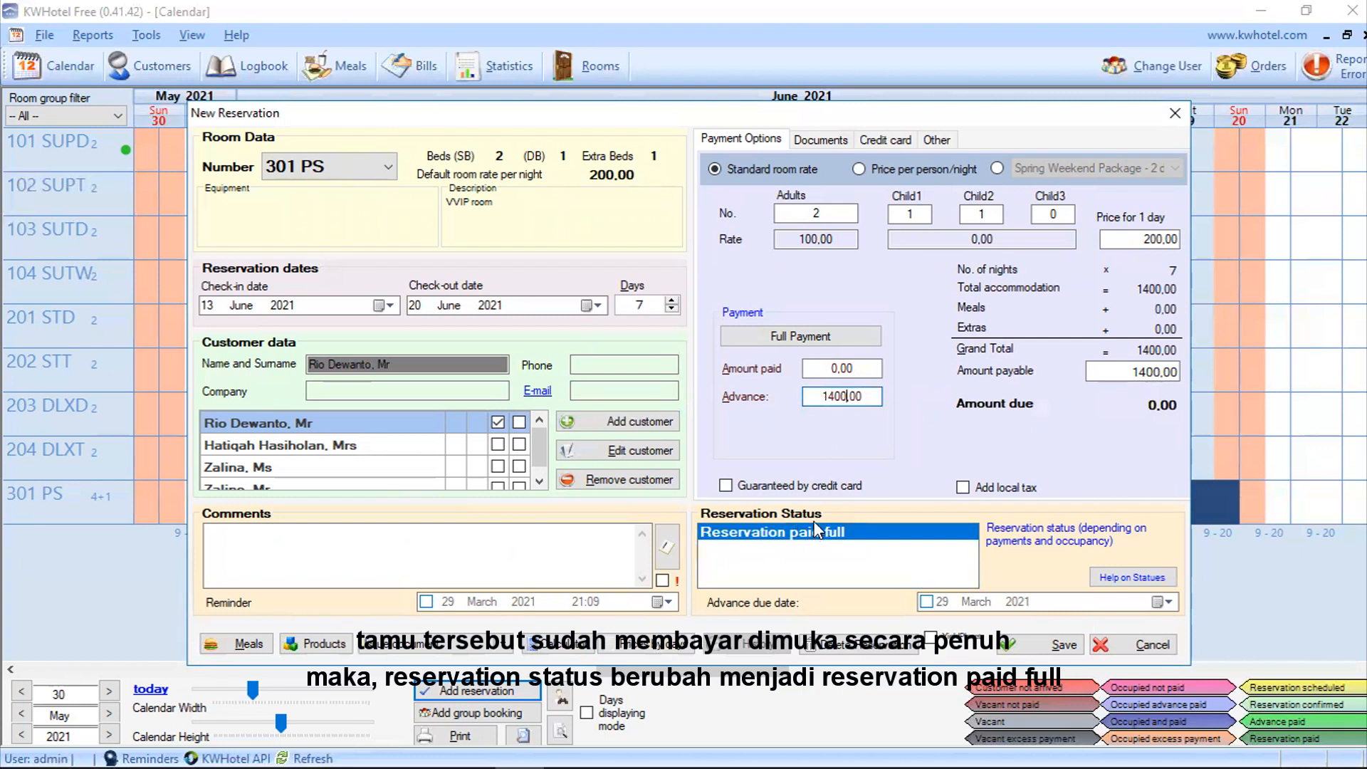
mouse_move(763, 550)
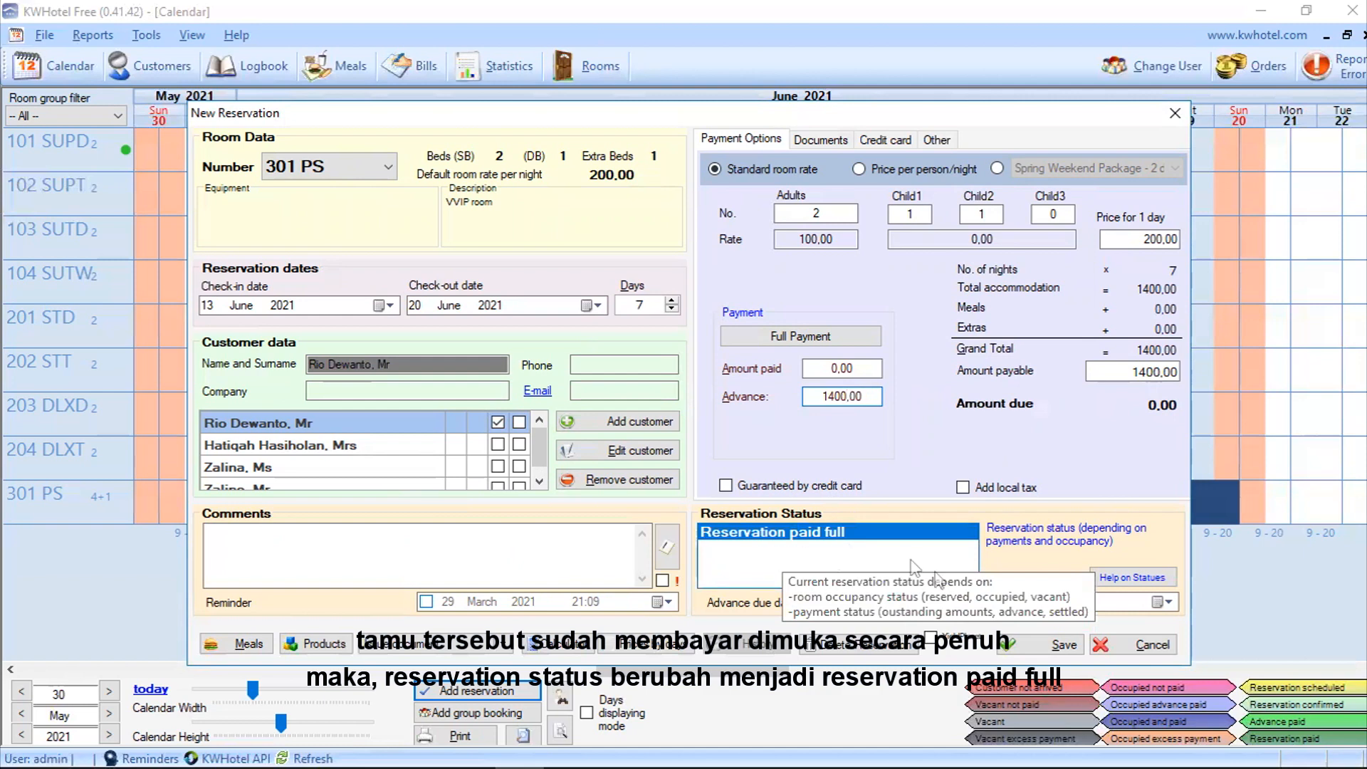
left_click(1017, 650)
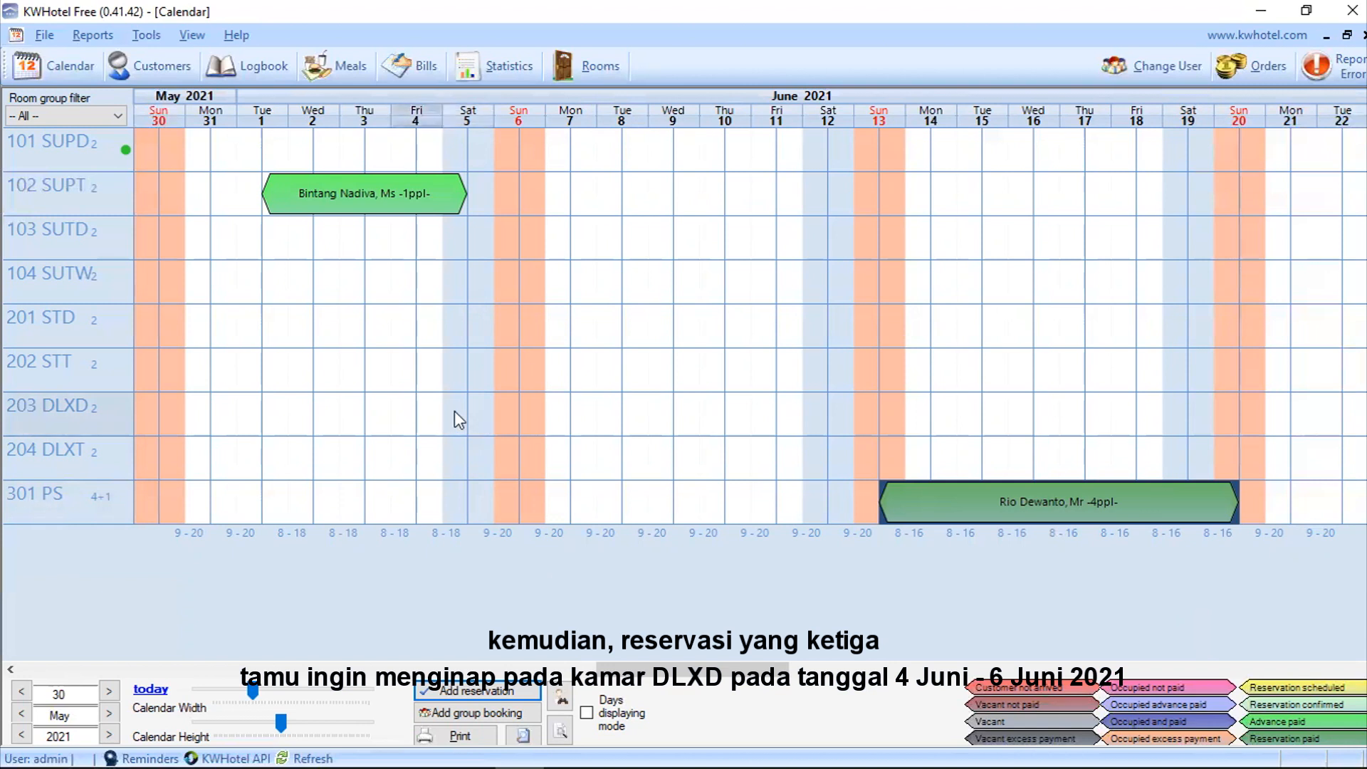
Step: Mark room 203 DLXD from 4 to 6 June and start a new reservation for it
left_click_drag(454, 413, 527, 429)
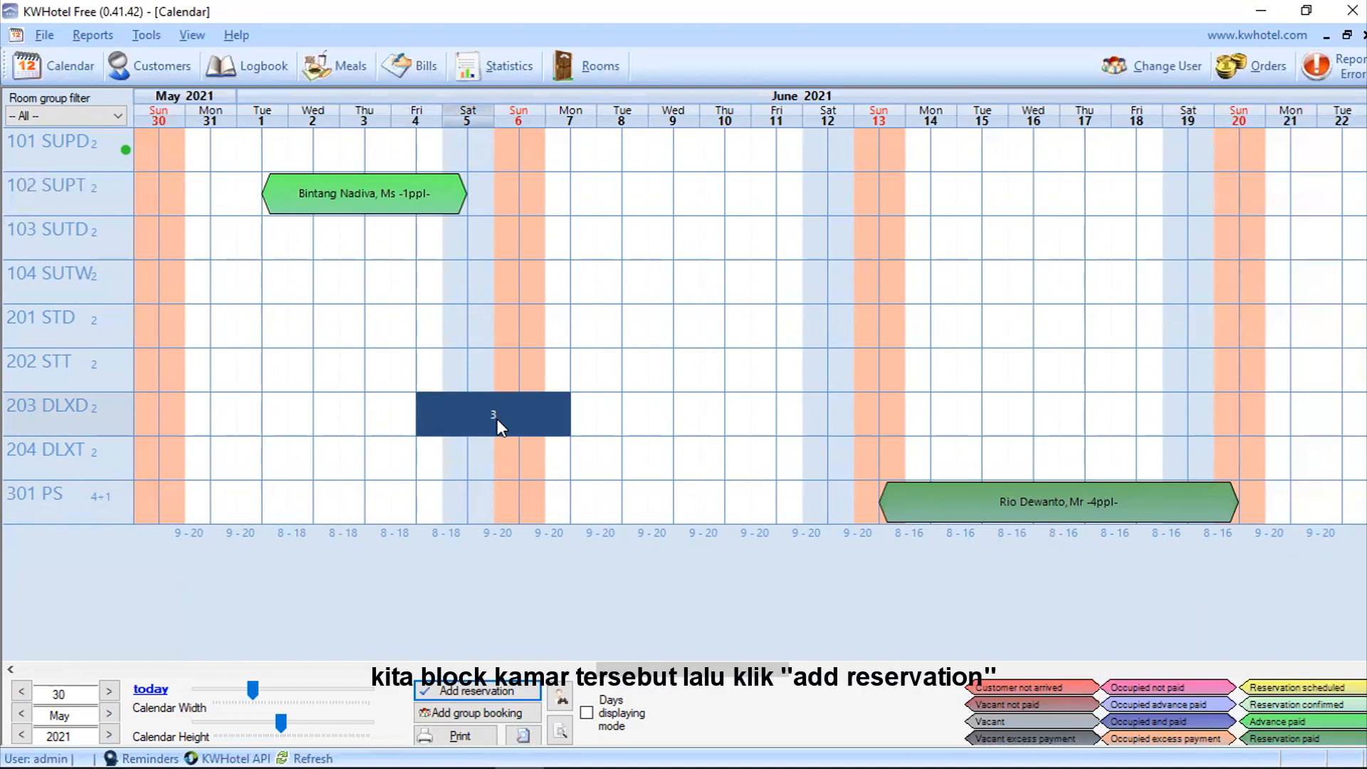
left_click(503, 693)
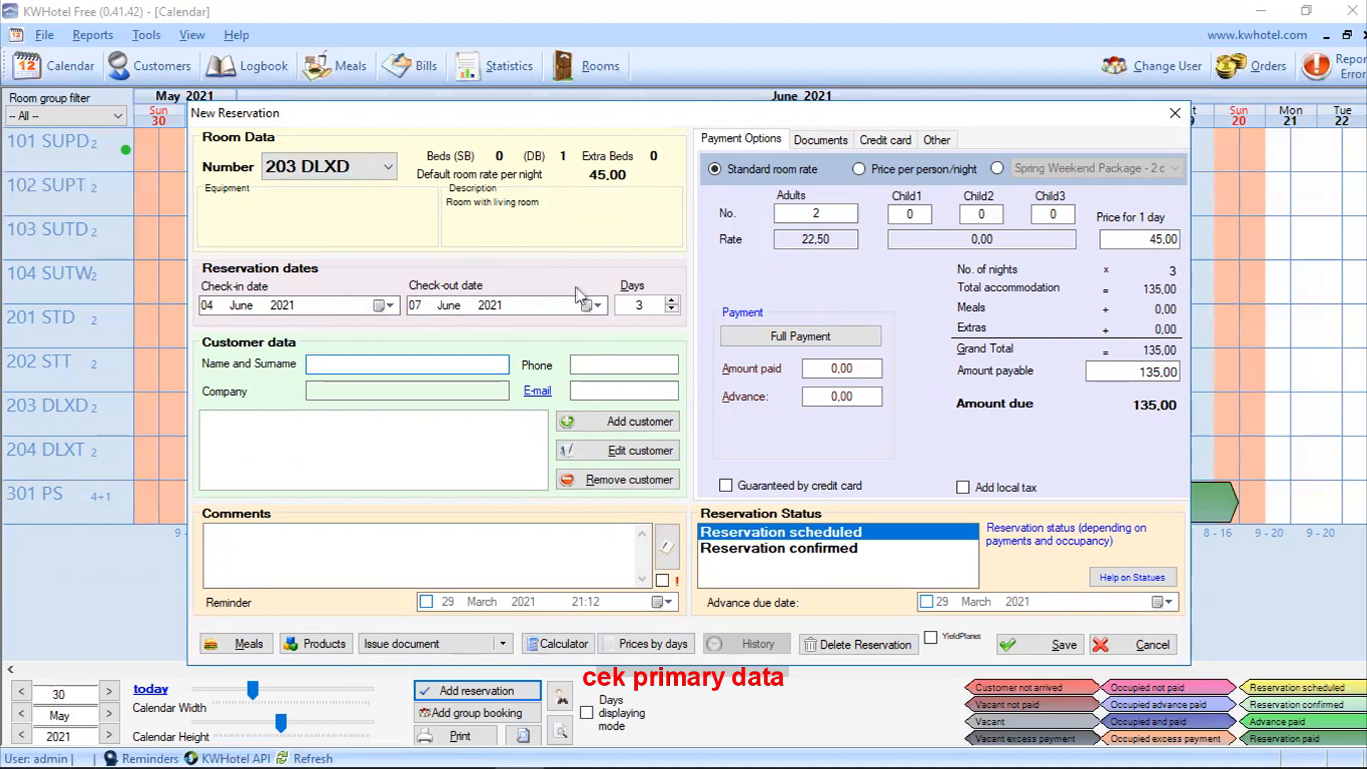
Step: Move check-out to 6 June and open a blank customer form for the guest
left_click(595, 306)
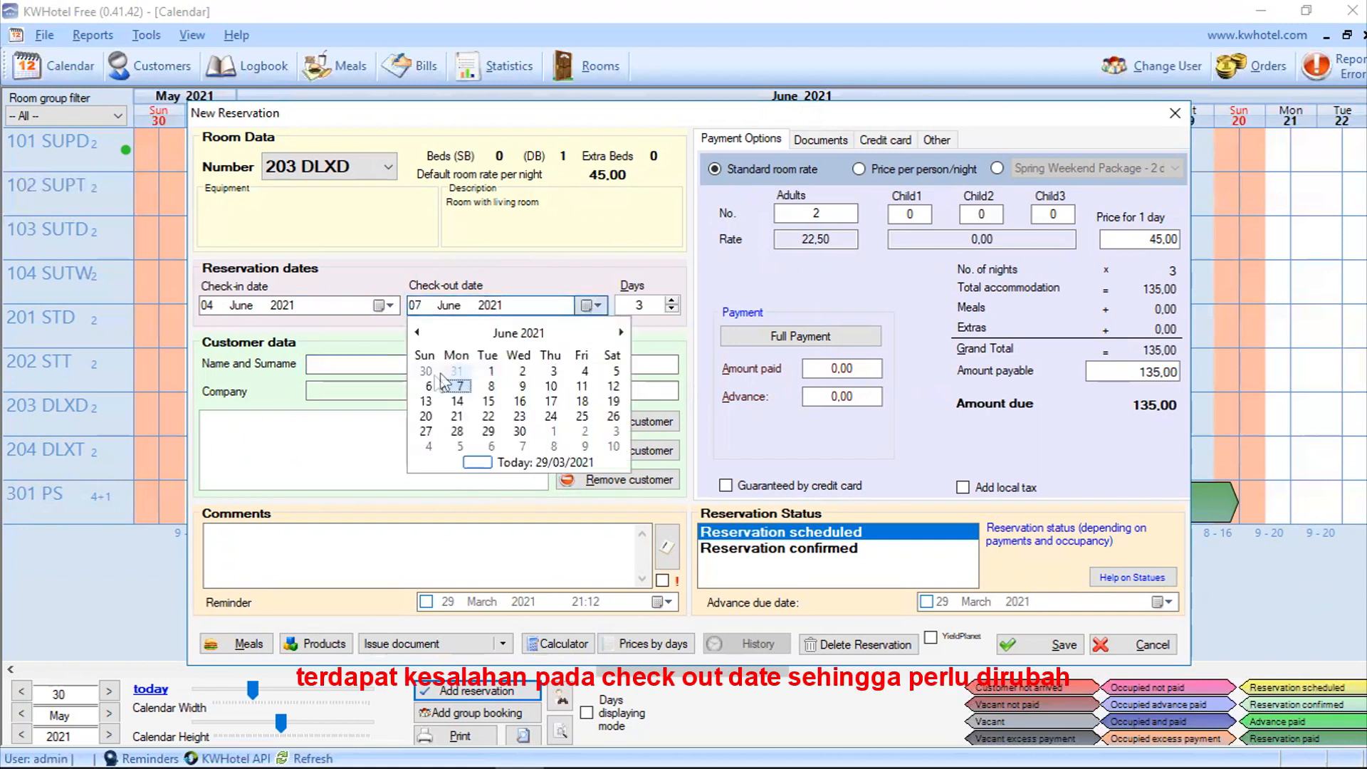
left_click(426, 387)
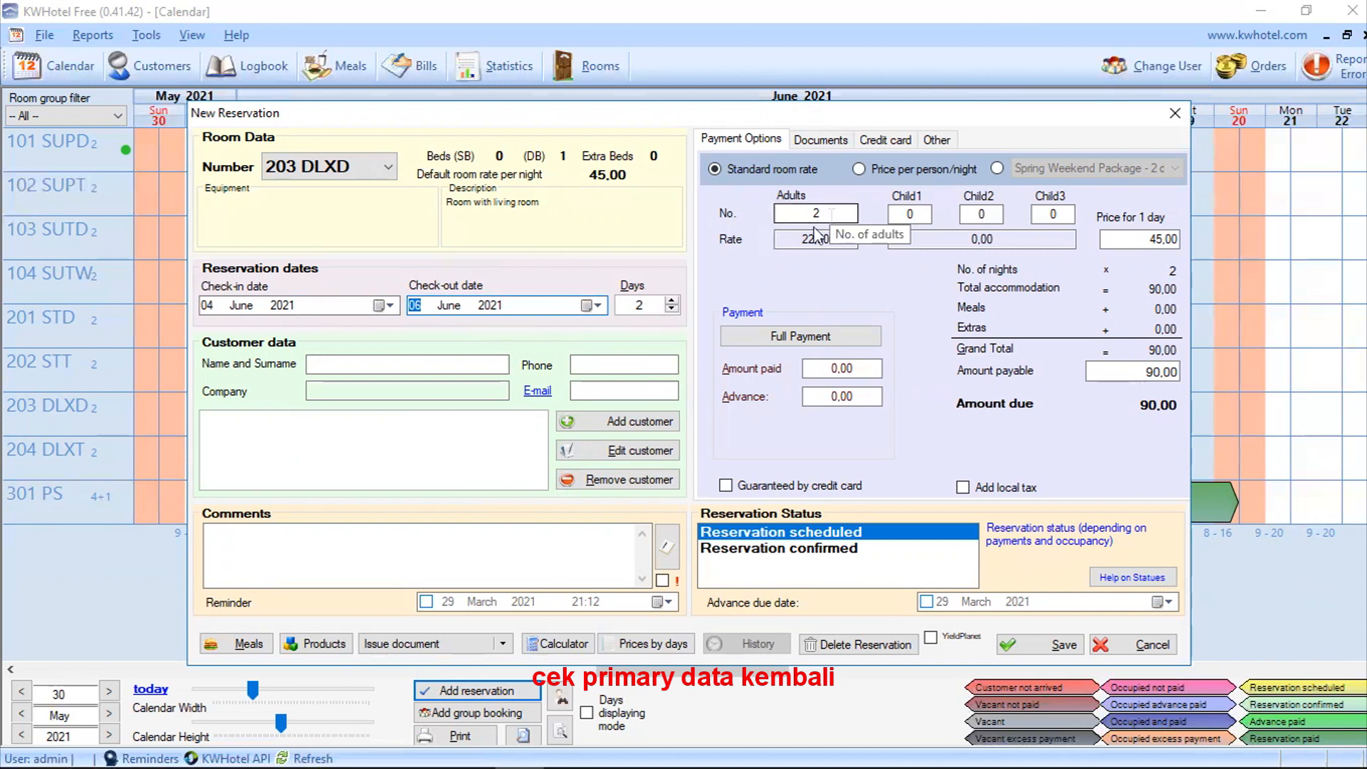
left_click(499, 363)
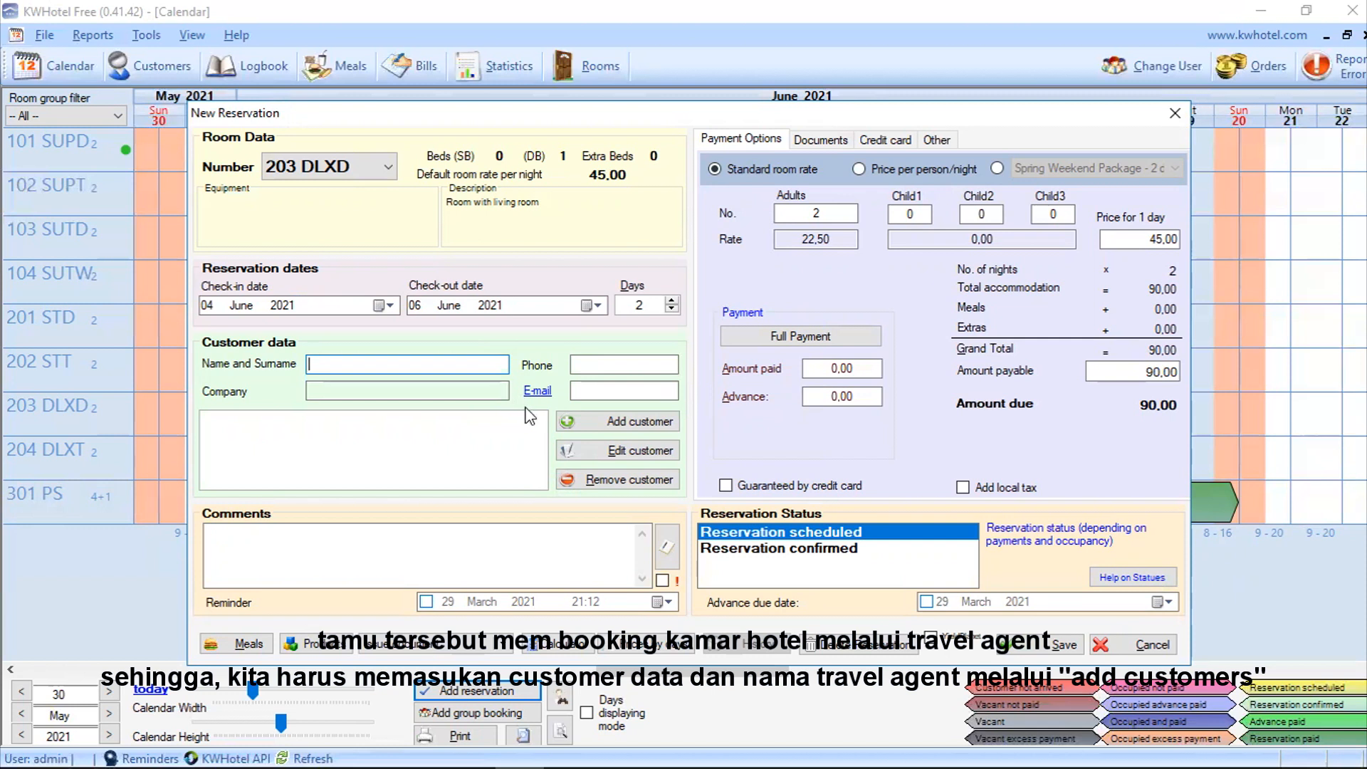
left_click(572, 425)
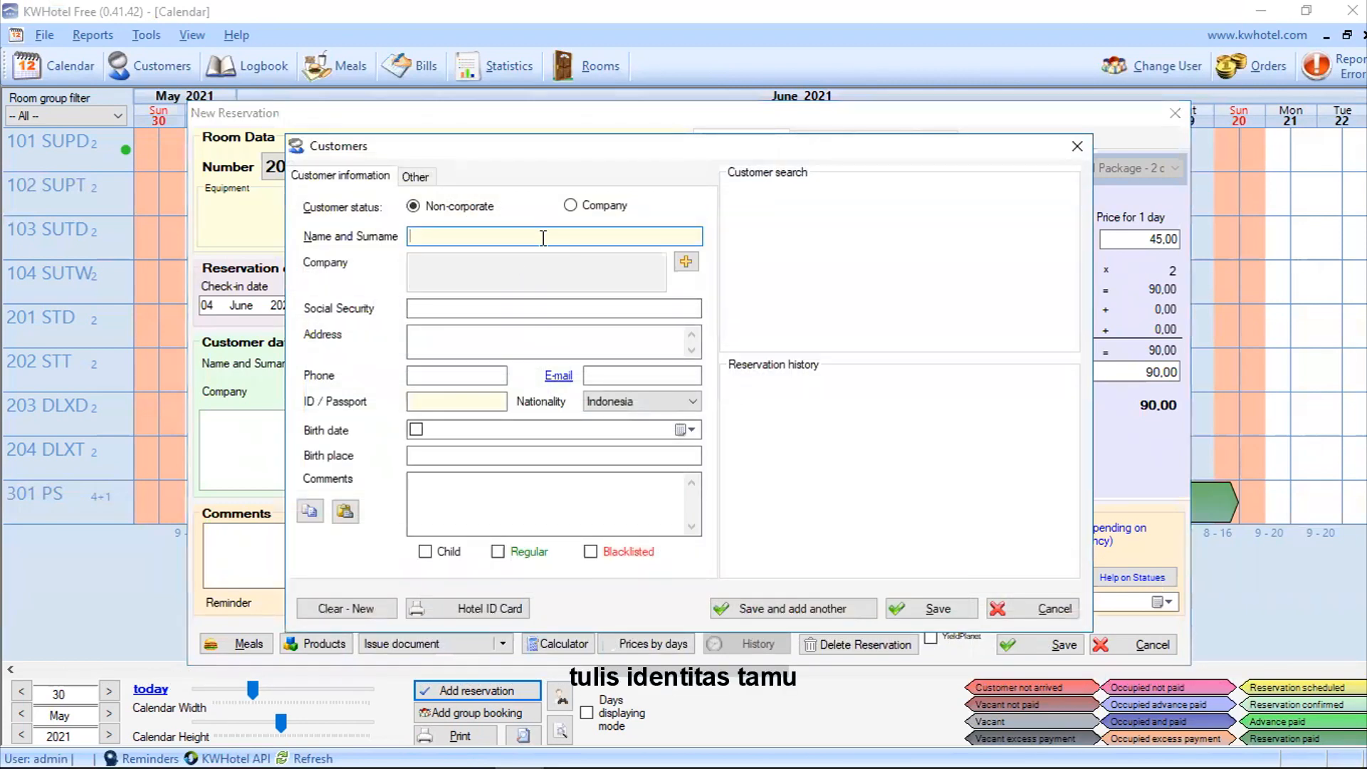
Step: Enter the guest's full name with the title Mrs
key("BackSpace")
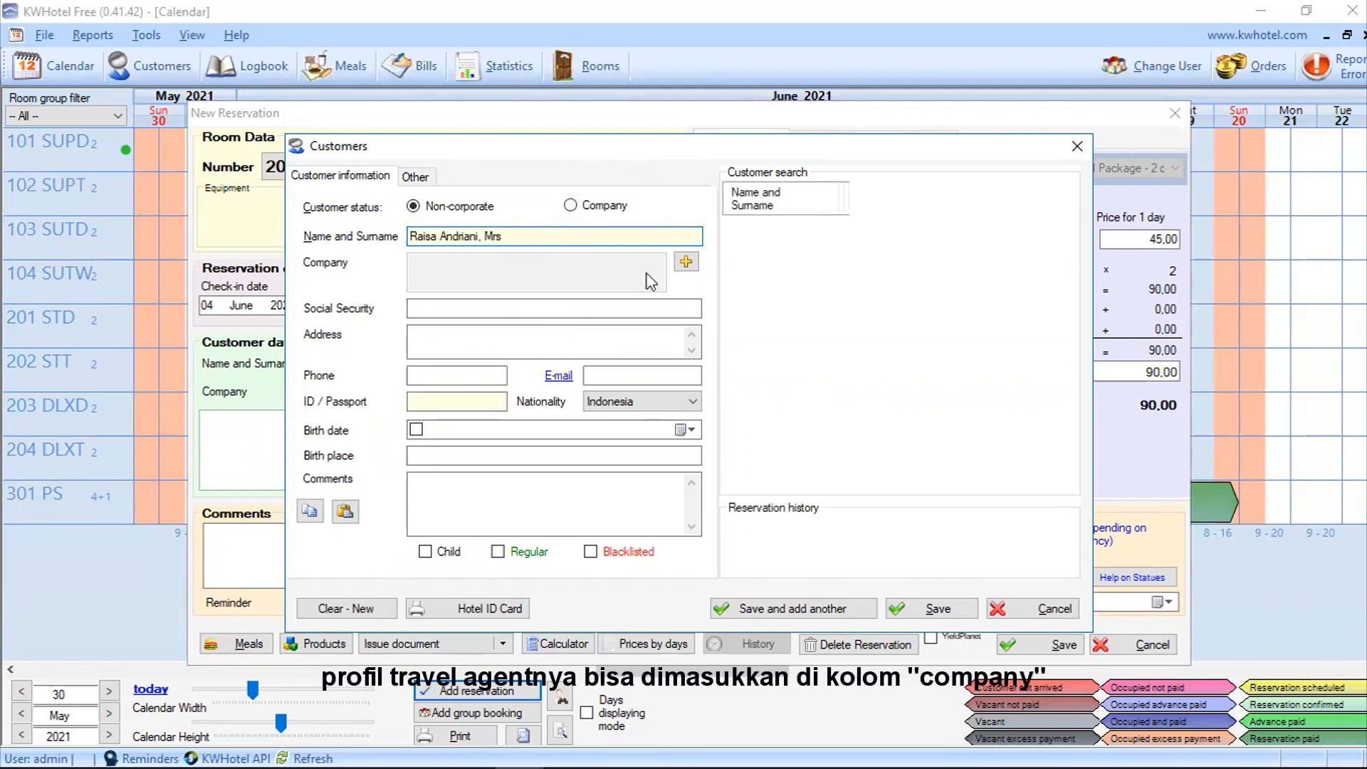
Step: Create and save the company Star Tour and Travel as her travel agent
left_click(683, 267)
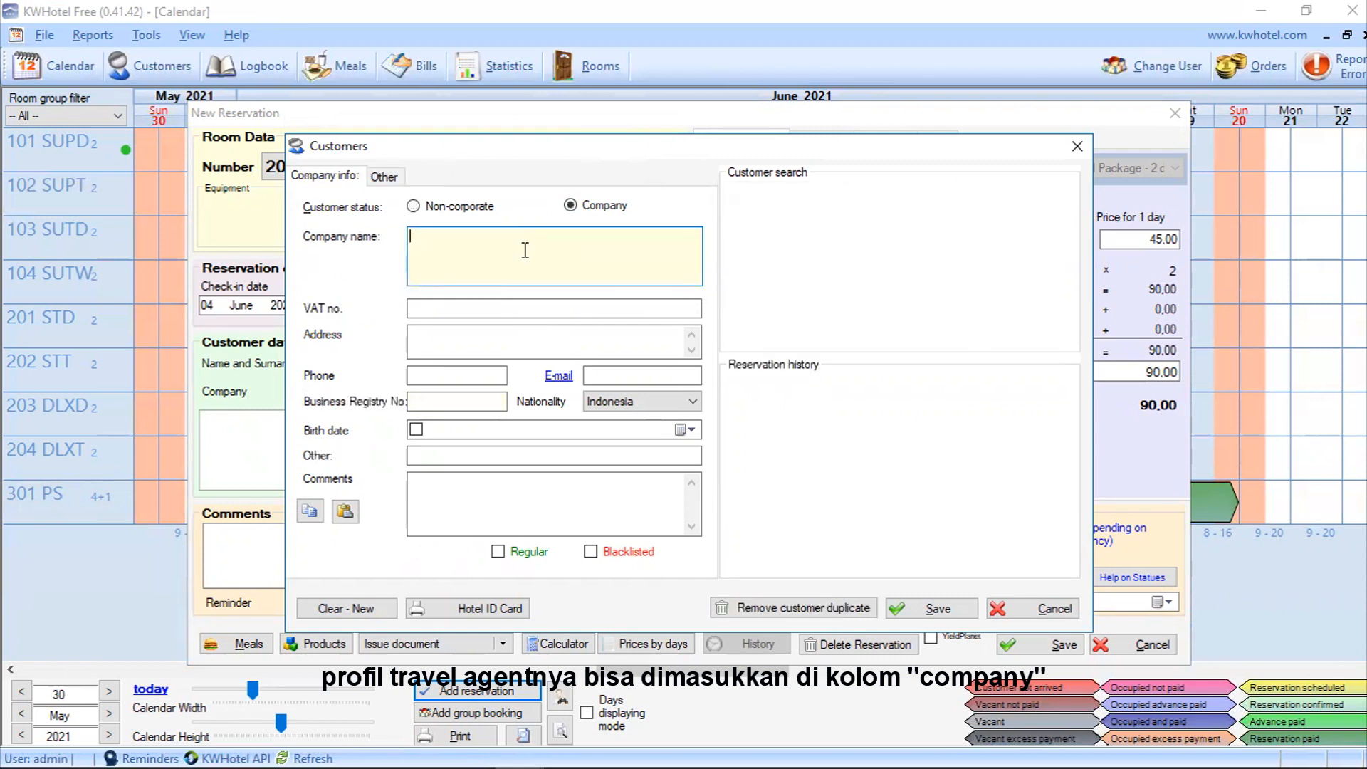
type("Star Tour")
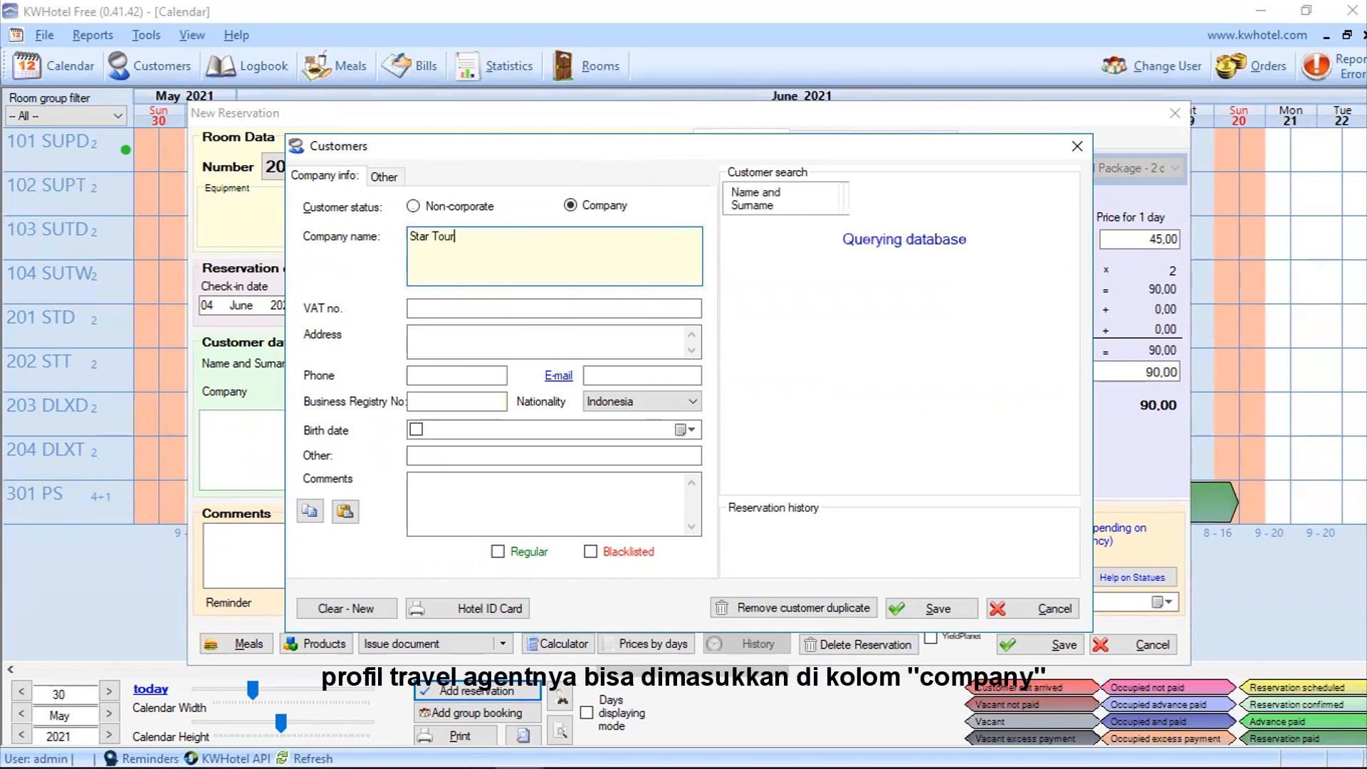
type(" and Travel")
left_click(470, 339)
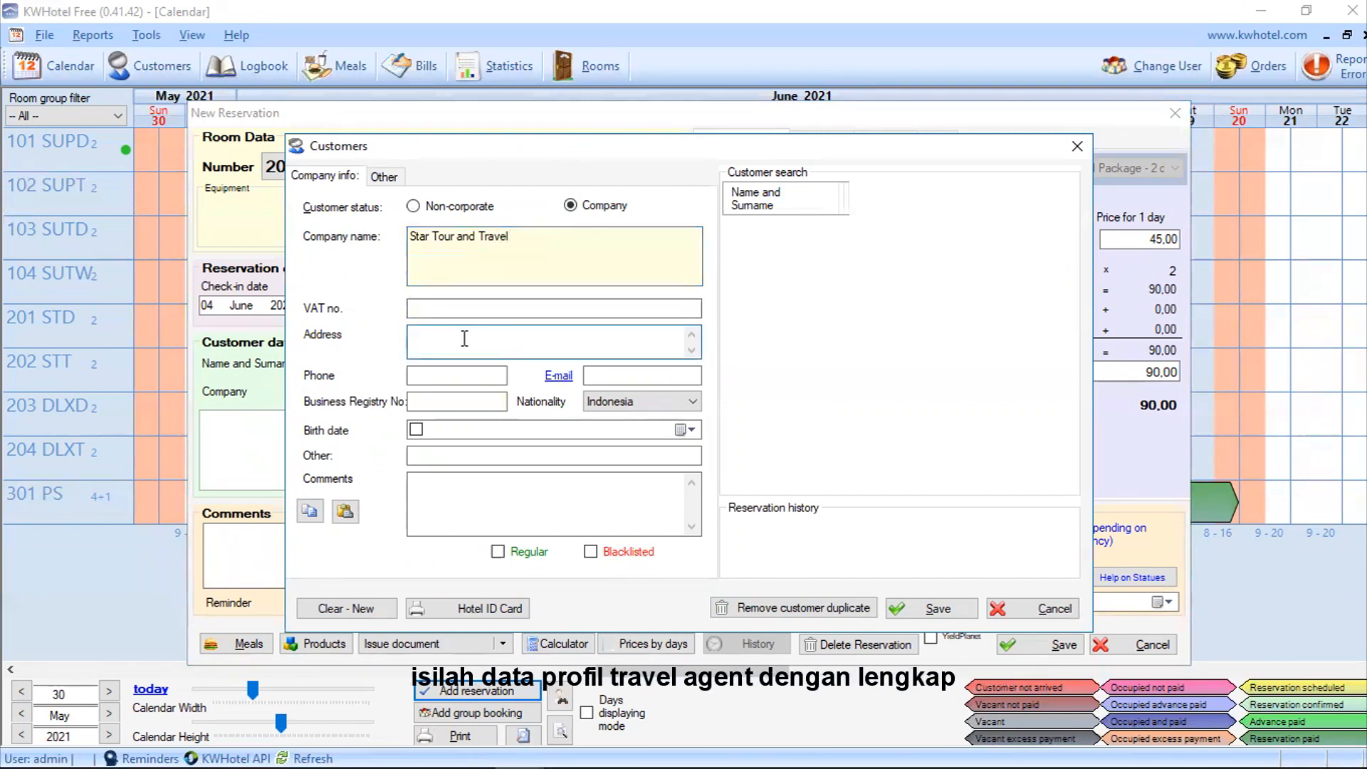
left_click(469, 374)
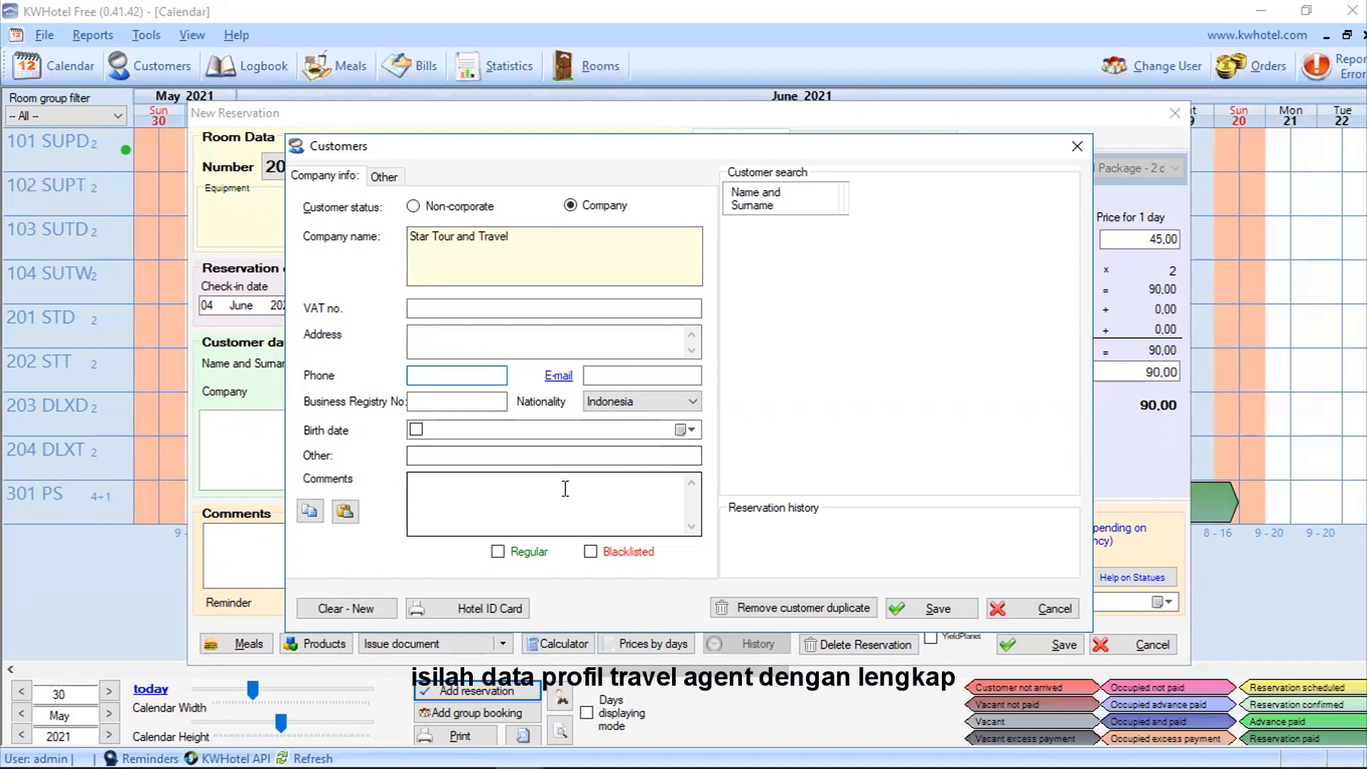
left_click(541, 245)
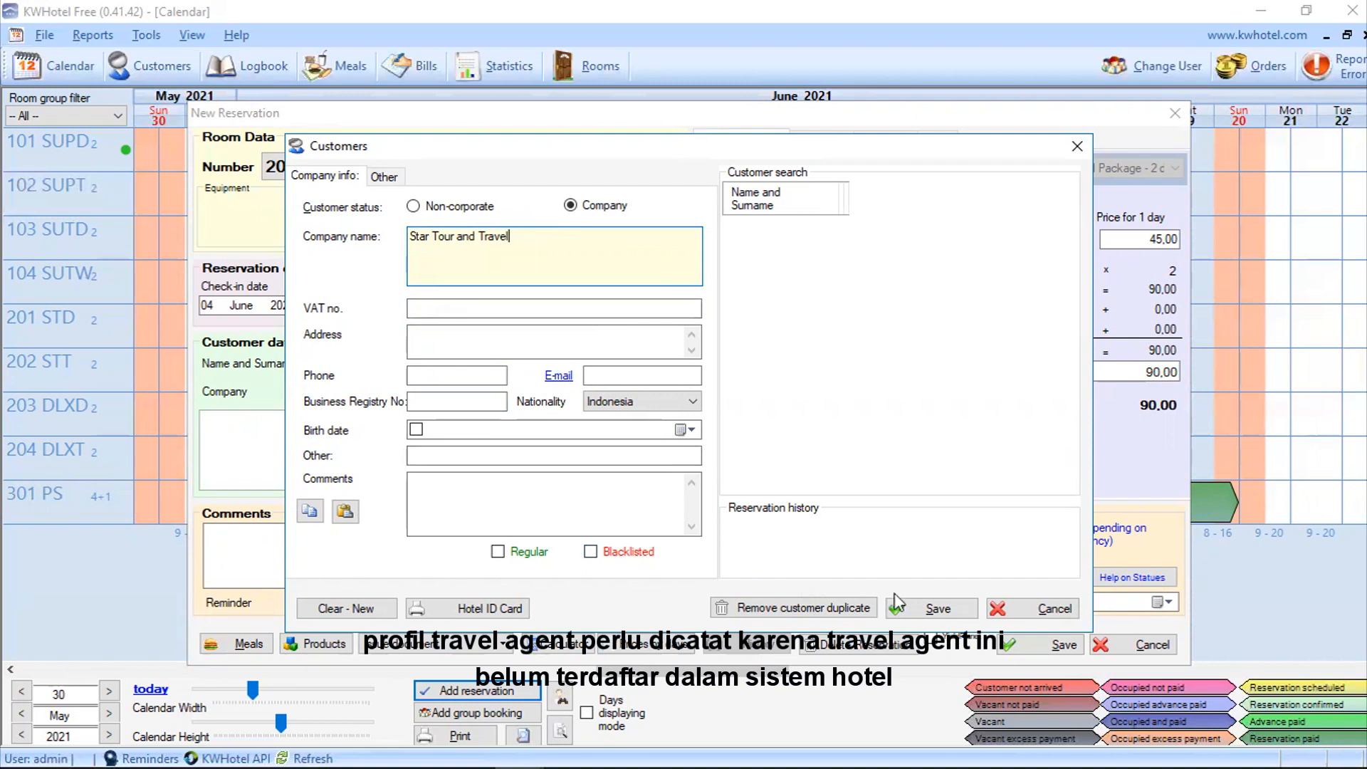
left_click(933, 607)
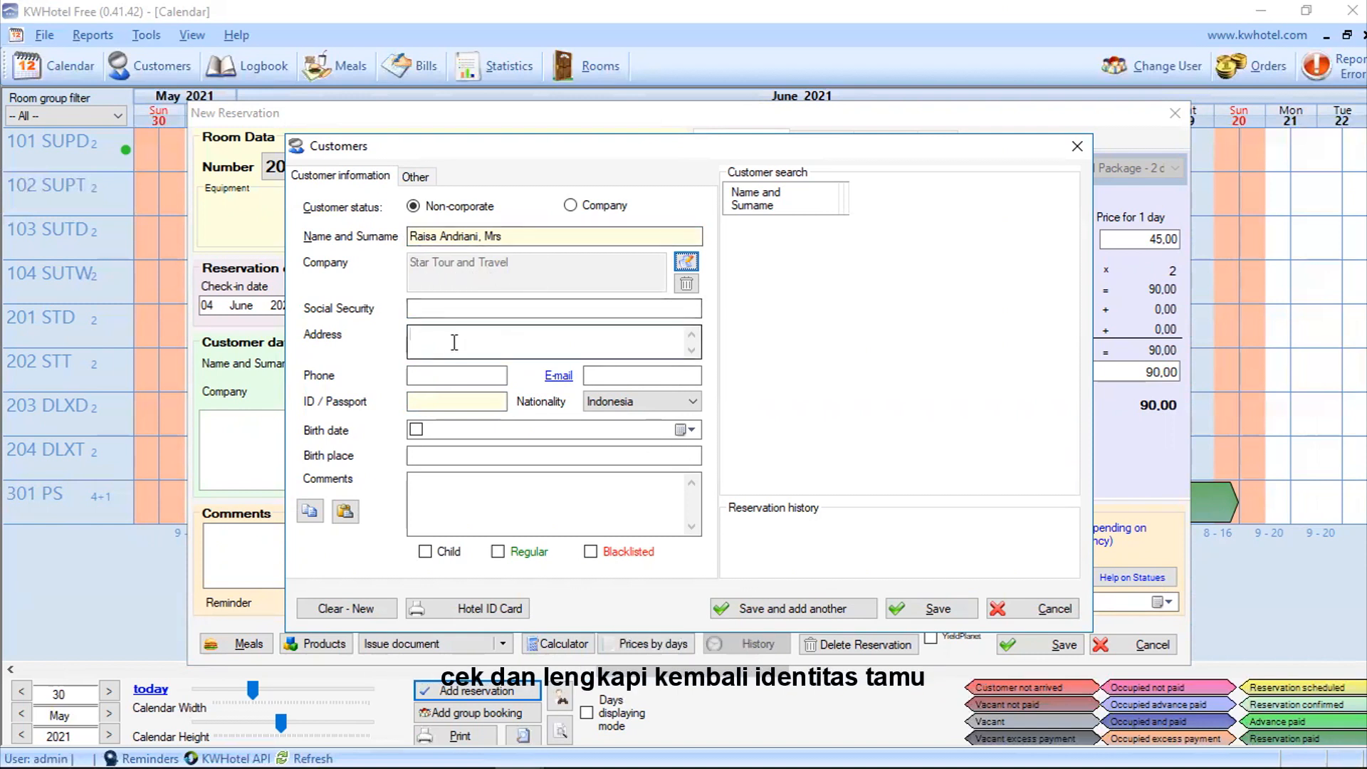
Step: Mark the first guest as a regular customer, save her, and start another guest
left_click(460, 377)
left_click(590, 375)
left_click(510, 554)
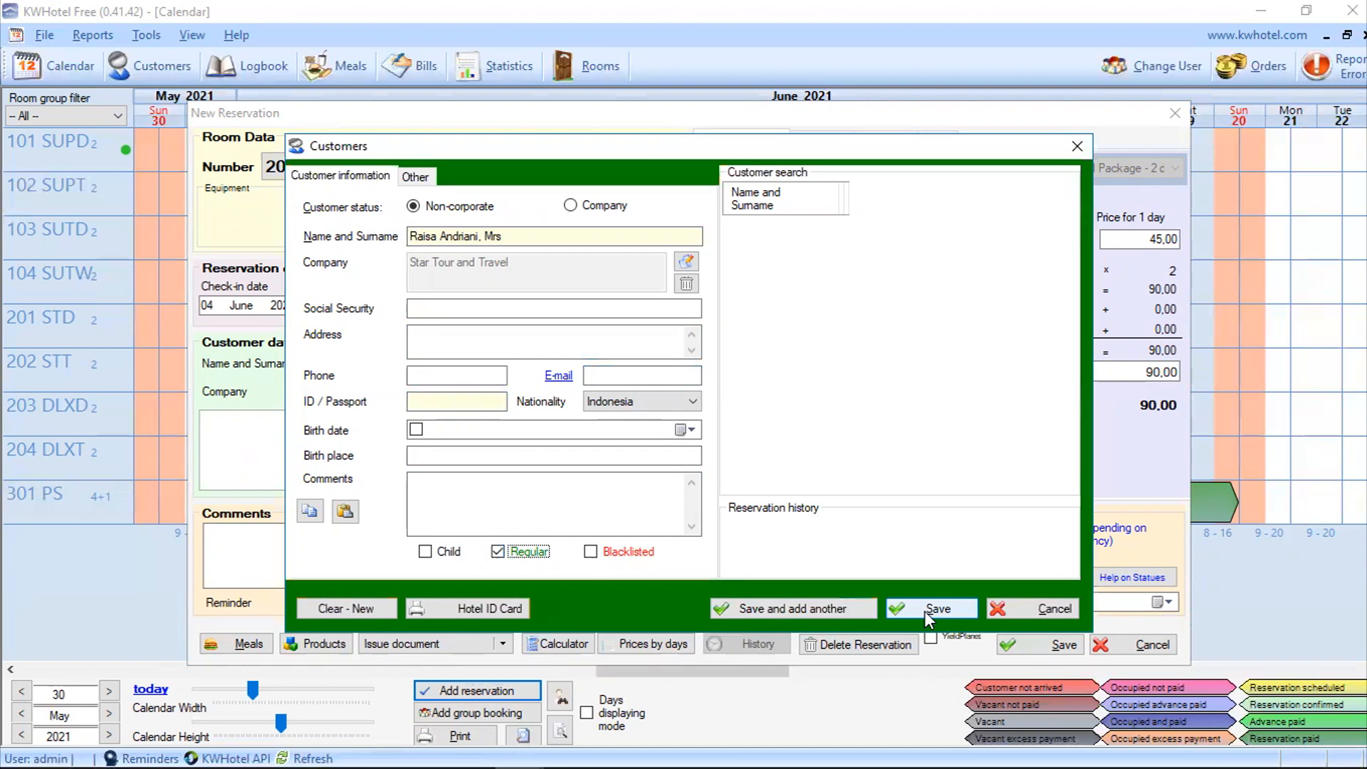
left_click(851, 605)
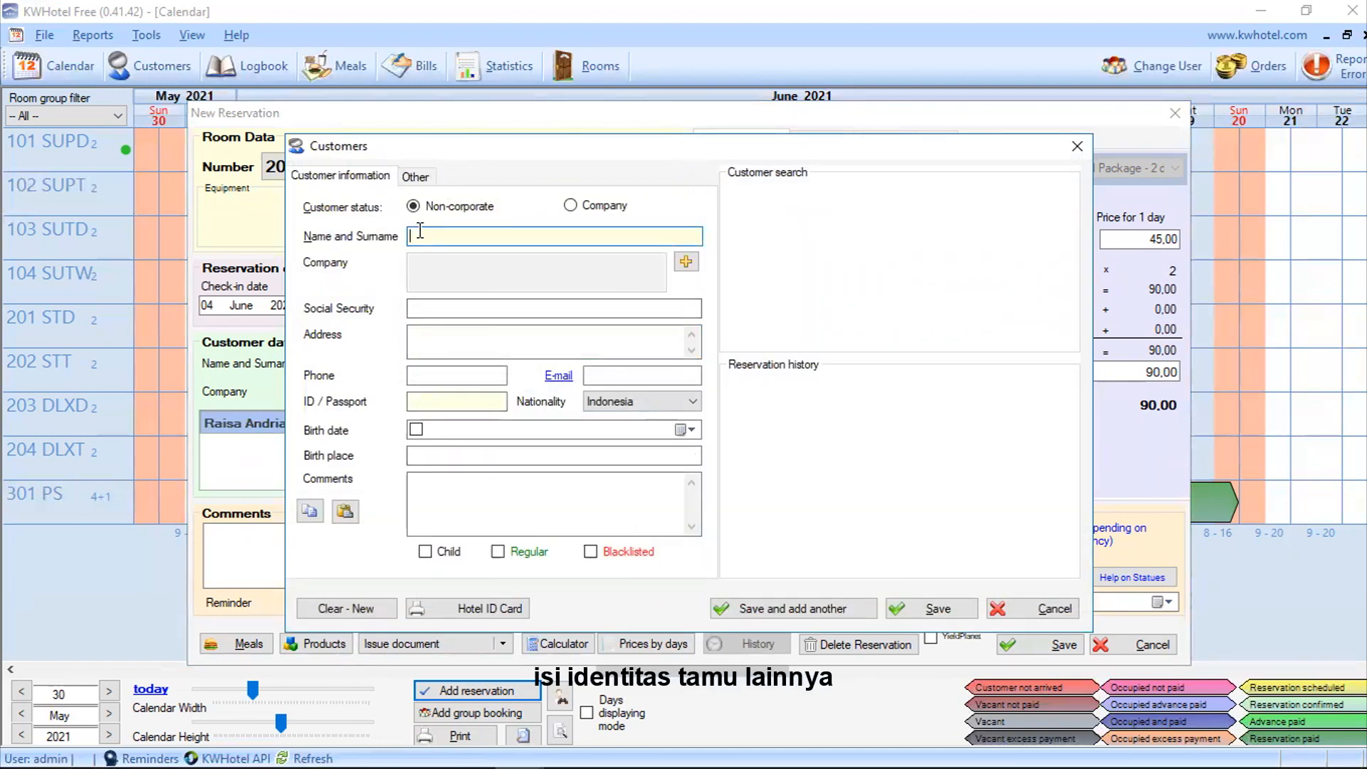
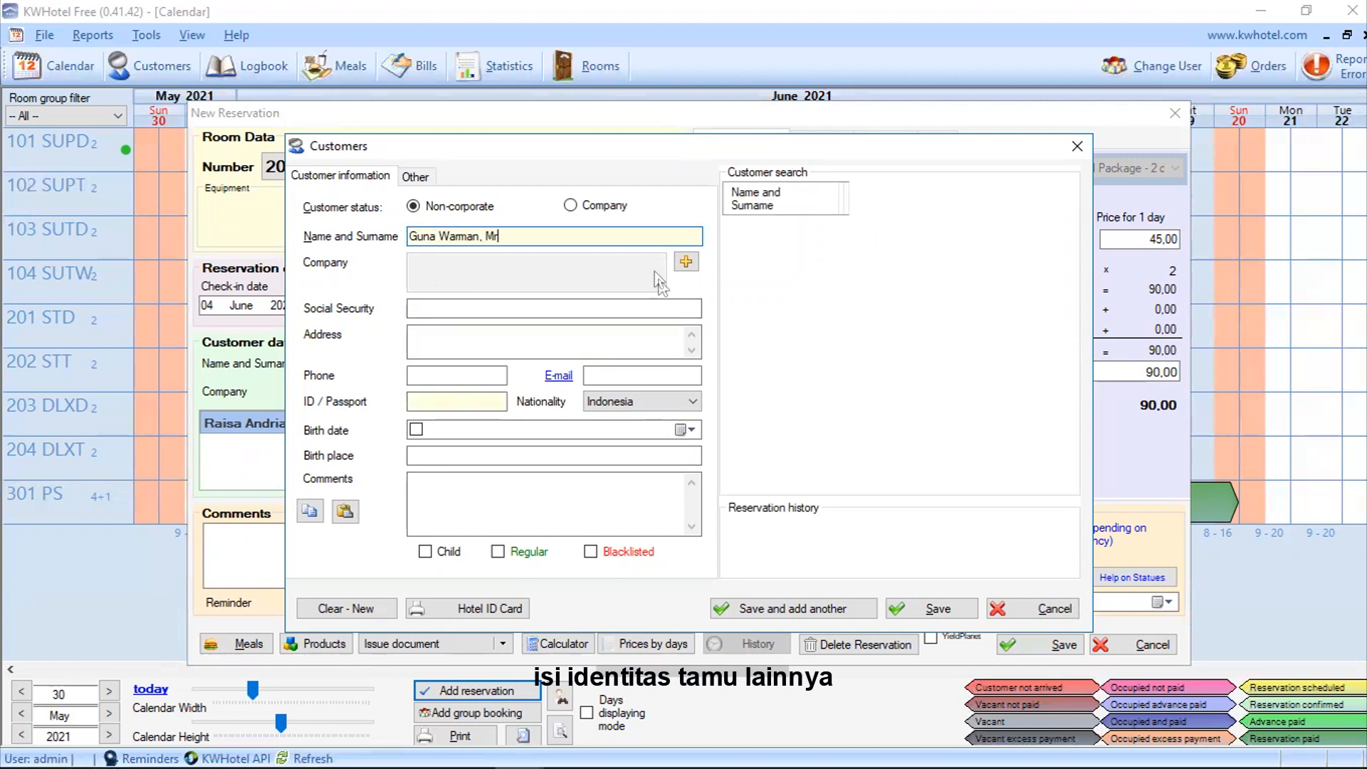
Step: Add the second guest with title Mr, linked to Star Tour and Travel, and save
left_click(686, 262)
type("Star")
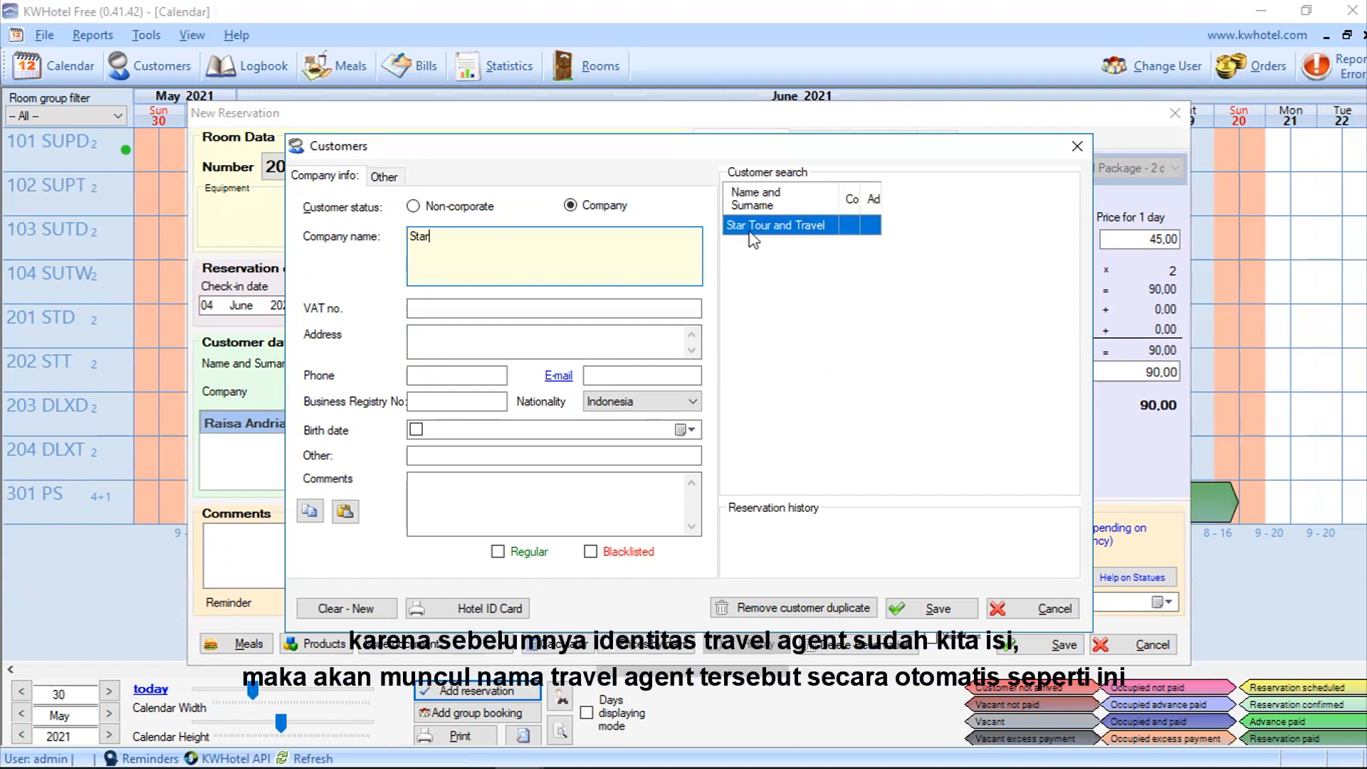
double_click(819, 227)
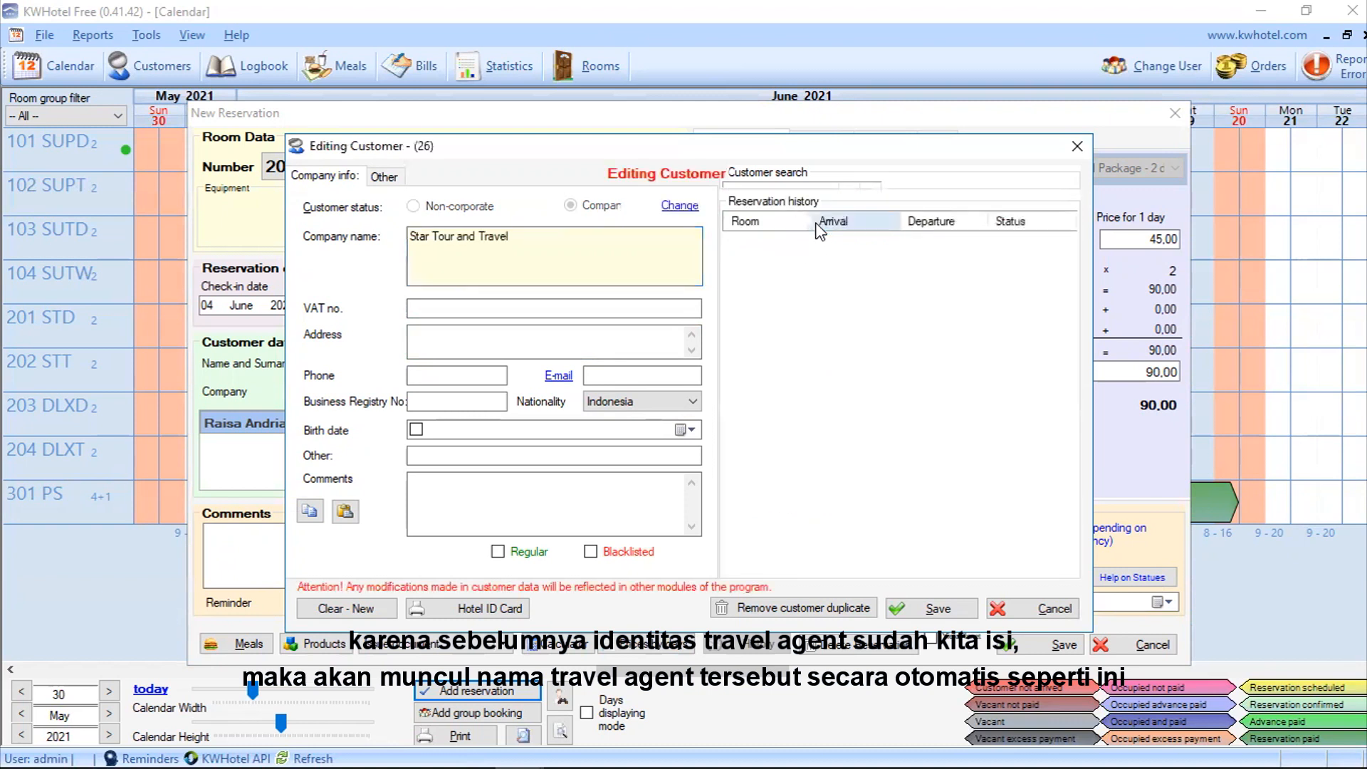
left_click(919, 610)
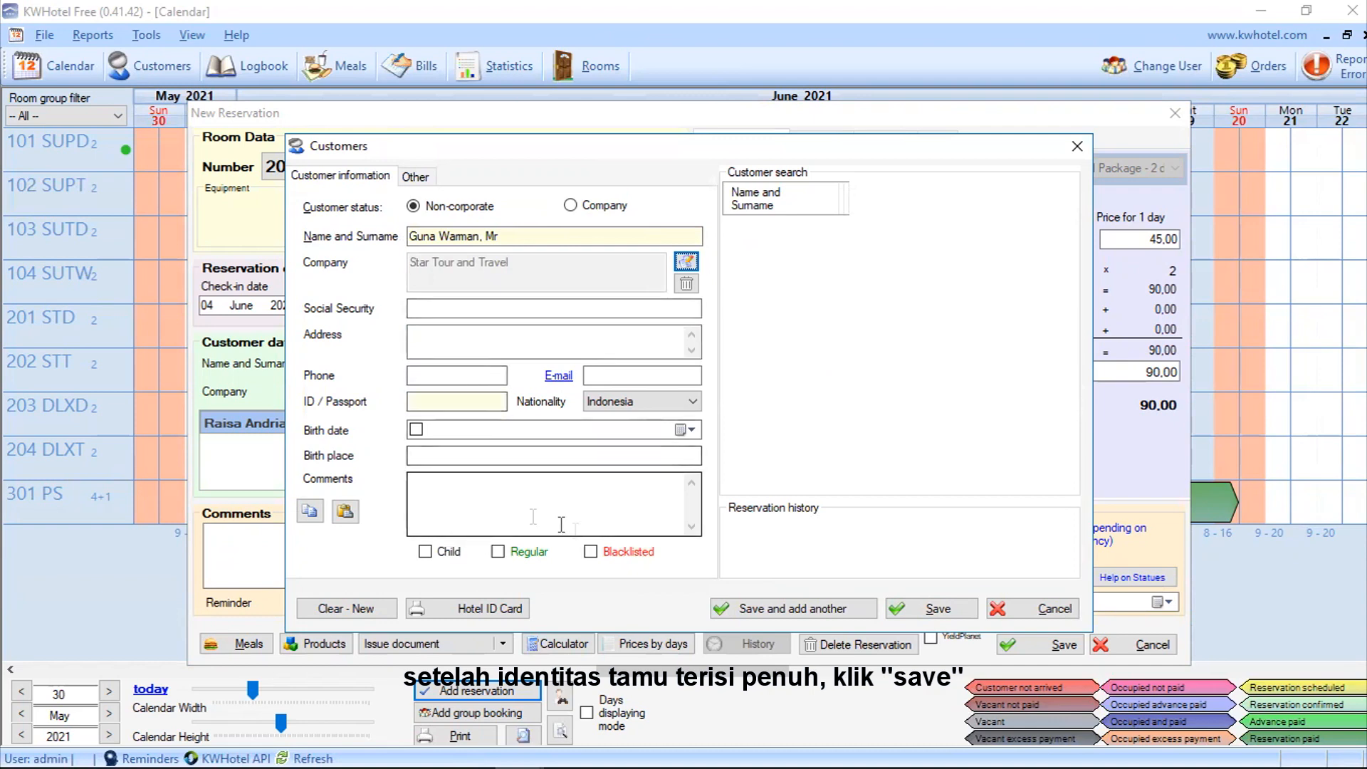
left_click(921, 611)
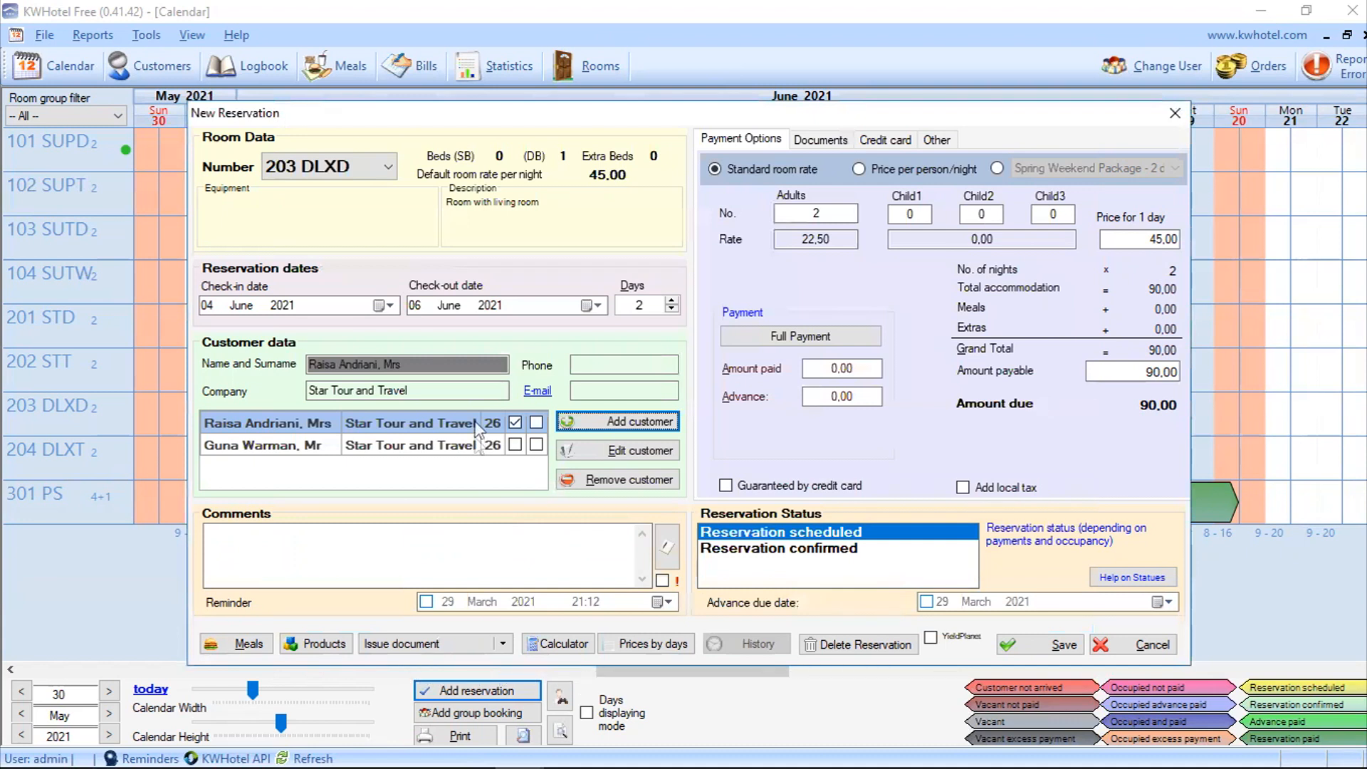
Step: Keep the payment settings and save the Star Tour and Travel booking for 203 DLXD
left_click(416, 394)
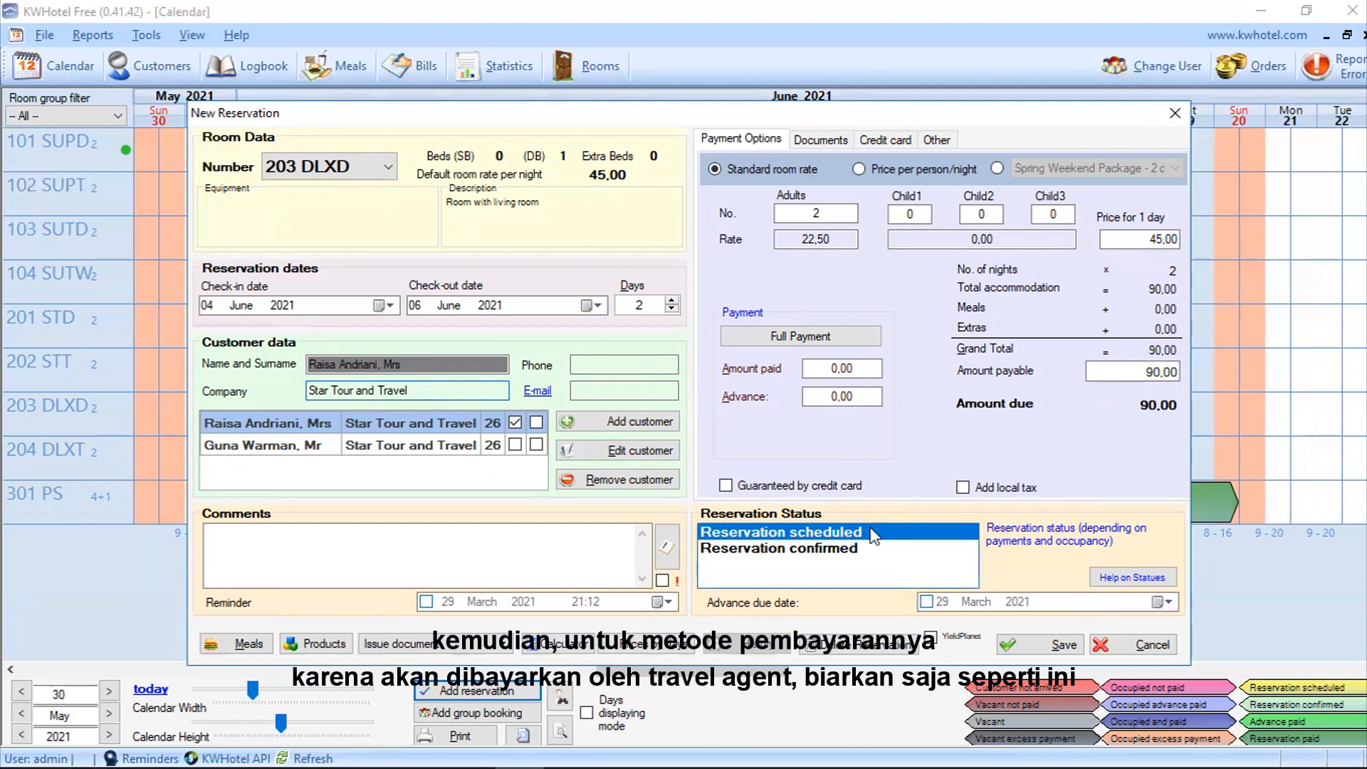
left_click(1028, 648)
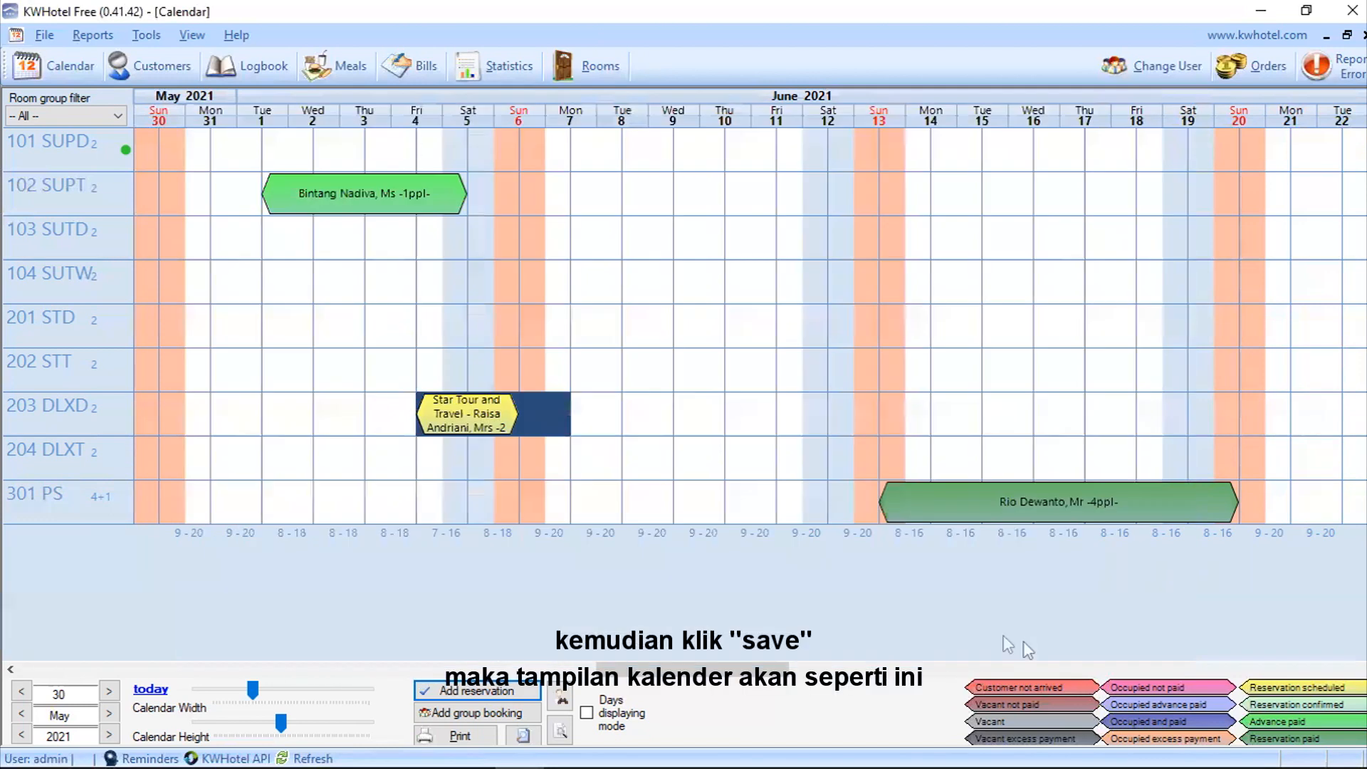
mouse_move(476, 425)
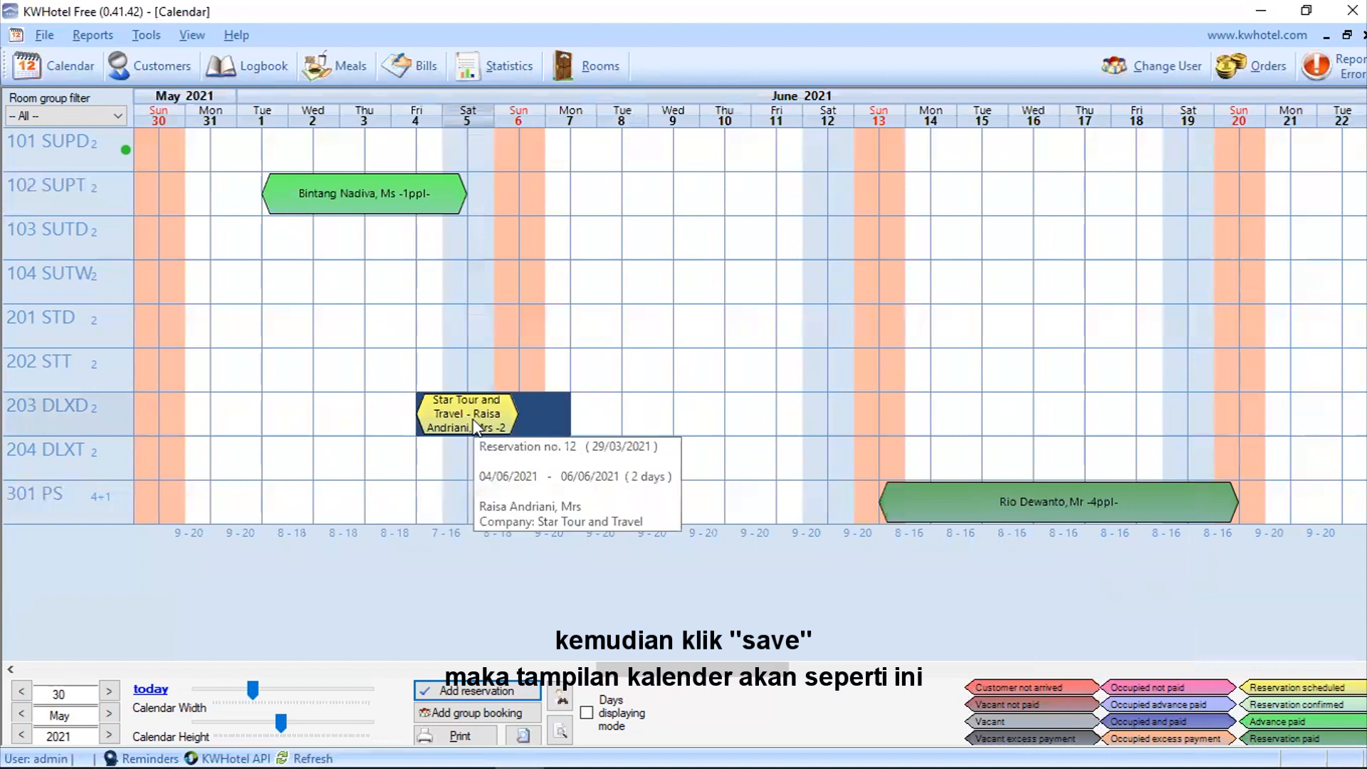